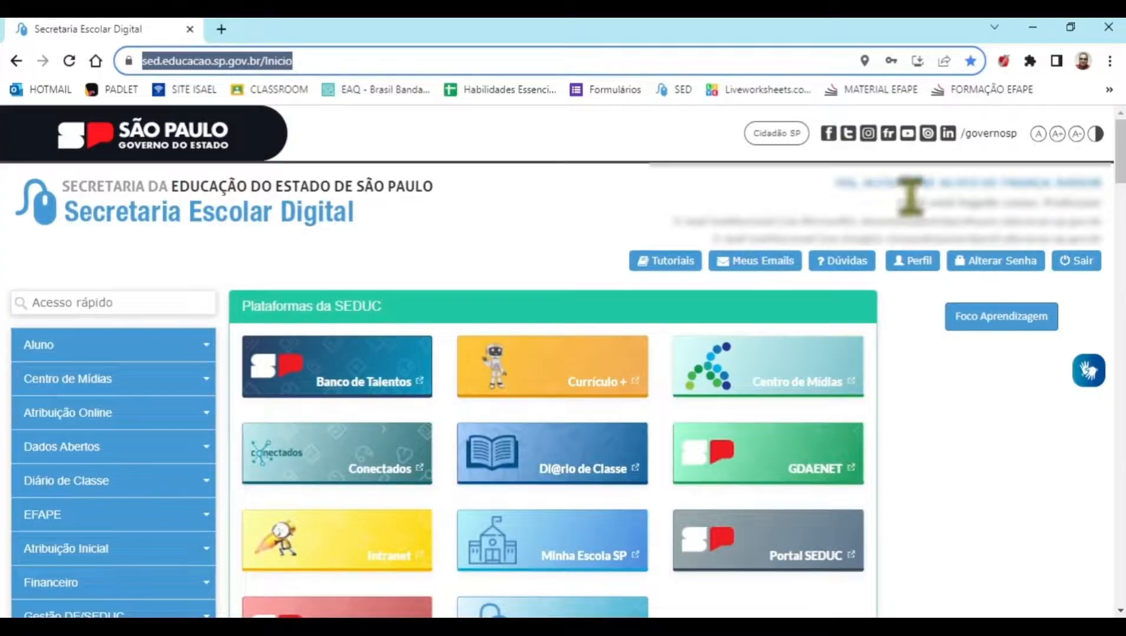
pyautogui.moveTo(675, 221); pyautogui.dragTo(846, 221)
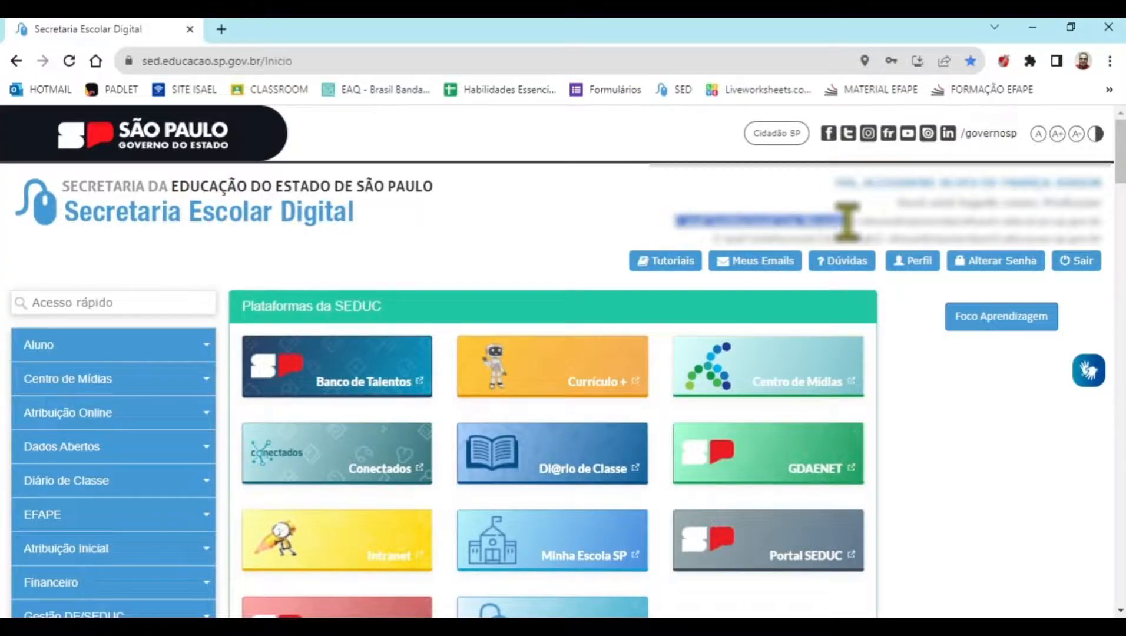
pyautogui.click(865, 221)
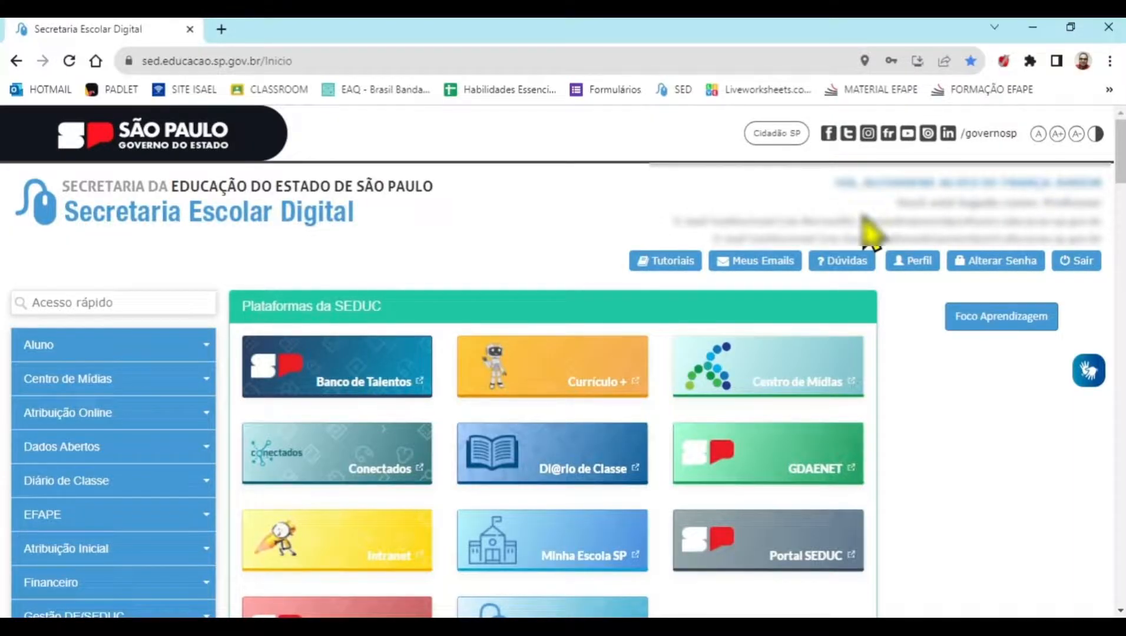
pyautogui.moveTo(675, 221); pyautogui.dragTo(857, 221)
pyautogui.moveTo(715, 239); pyautogui.dragTo(886, 236)
pyautogui.click(689, 222)
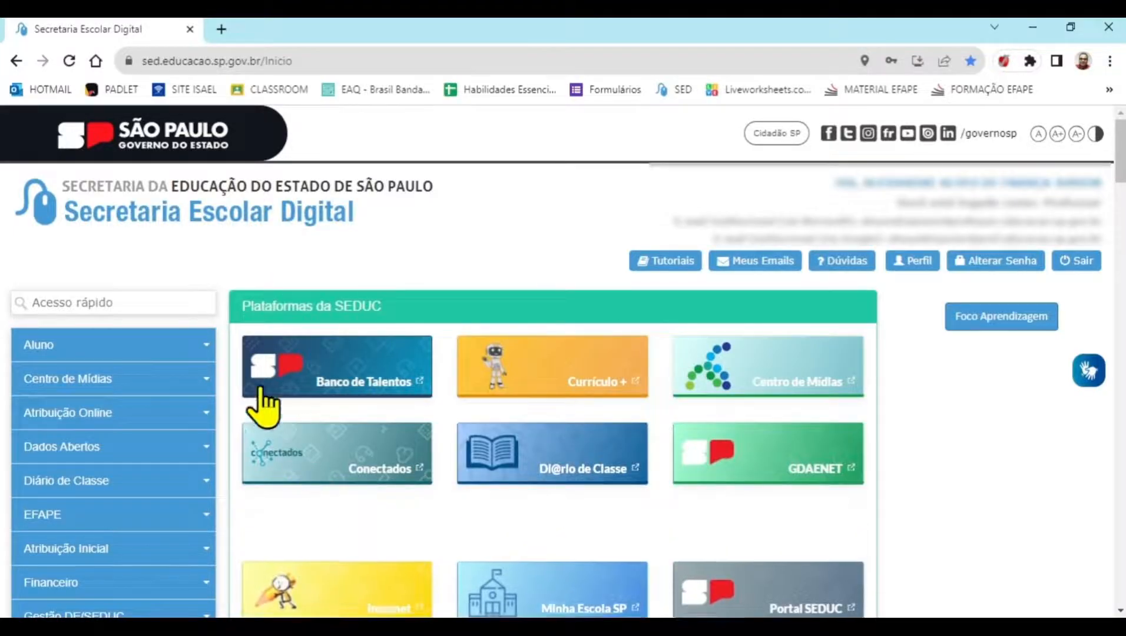
# Open the Registro de Aulas page under Diário de Classe
pyautogui.click(118, 483)
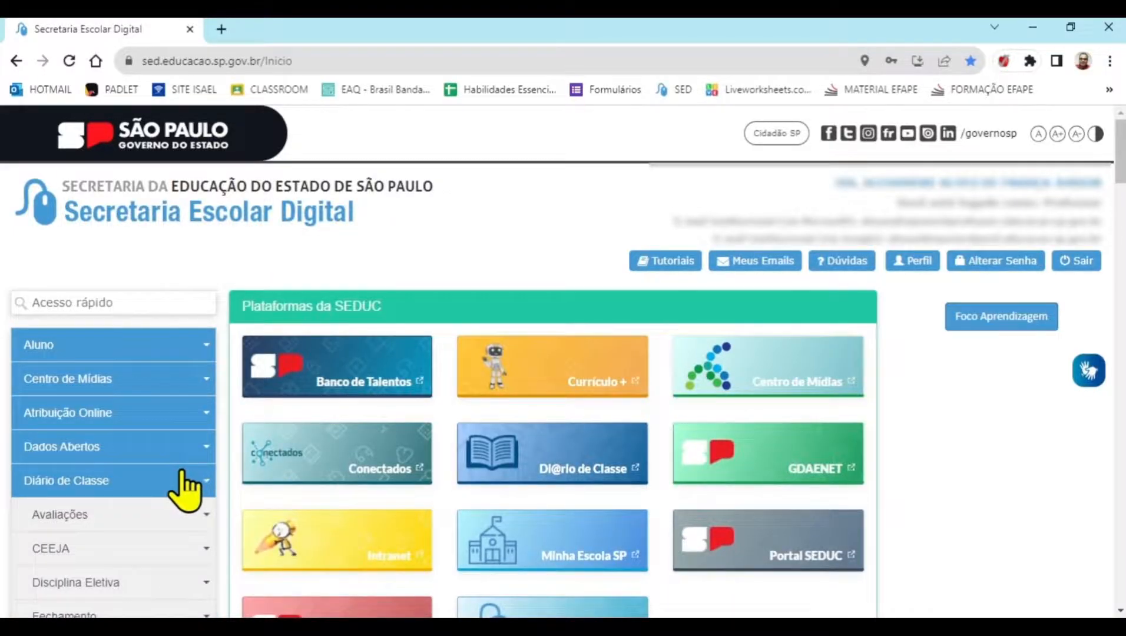
pyautogui.scroll(-3, 186, 469)
pyautogui.scroll(-3, 36, 469)
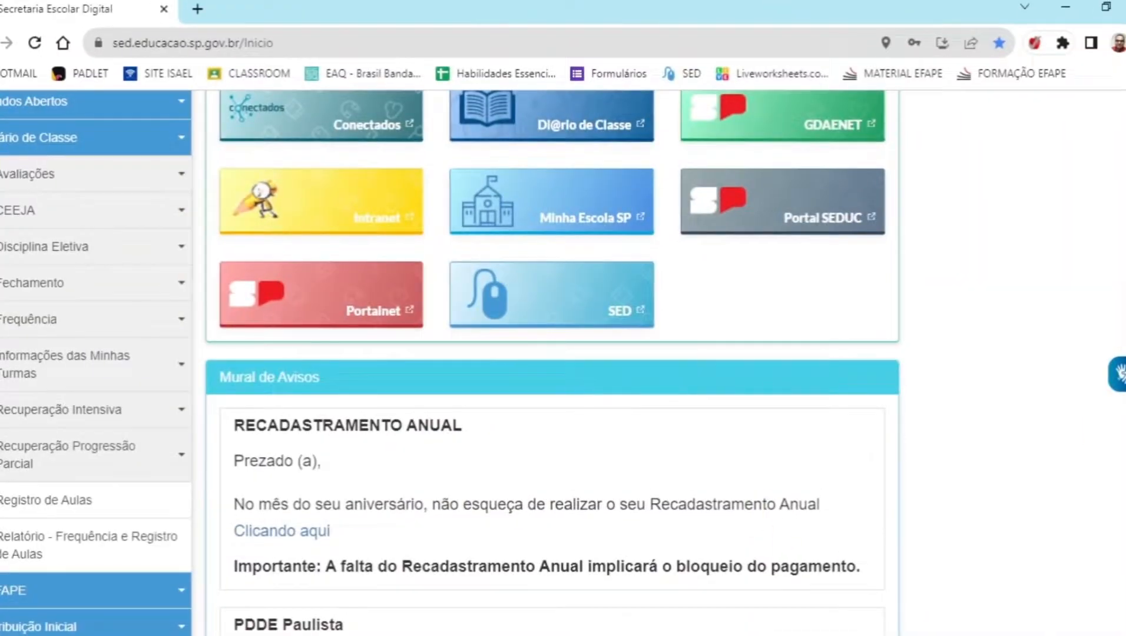
pyautogui.scroll(5, 113, 196)
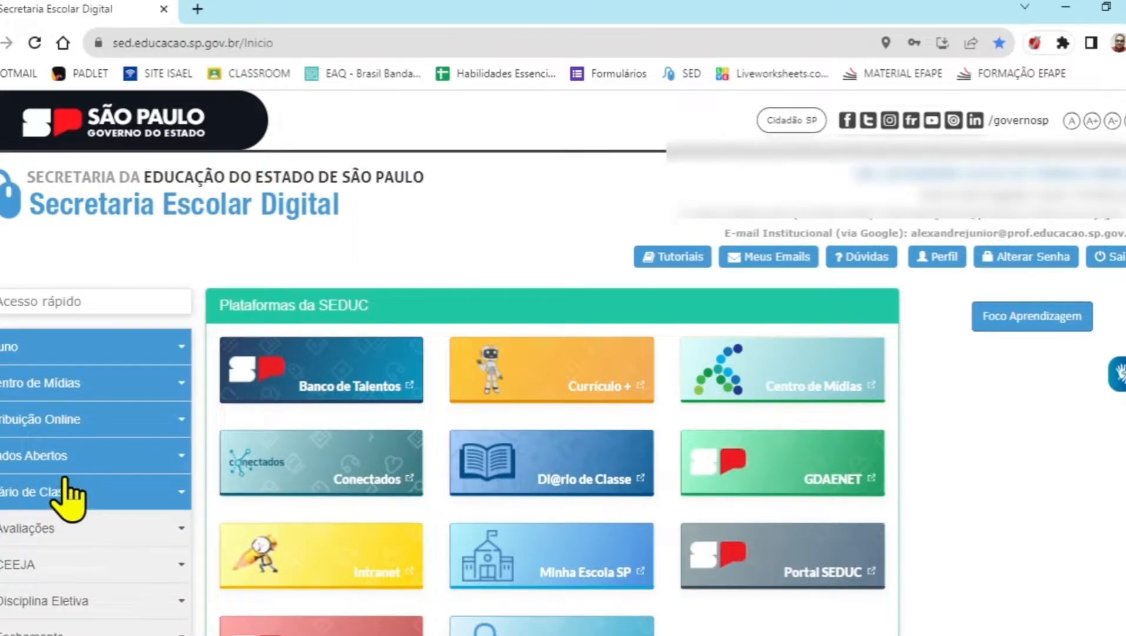
pyautogui.scroll(-3, 67, 500)
pyautogui.scroll(-2, 89, 554)
pyautogui.click(100, 545)
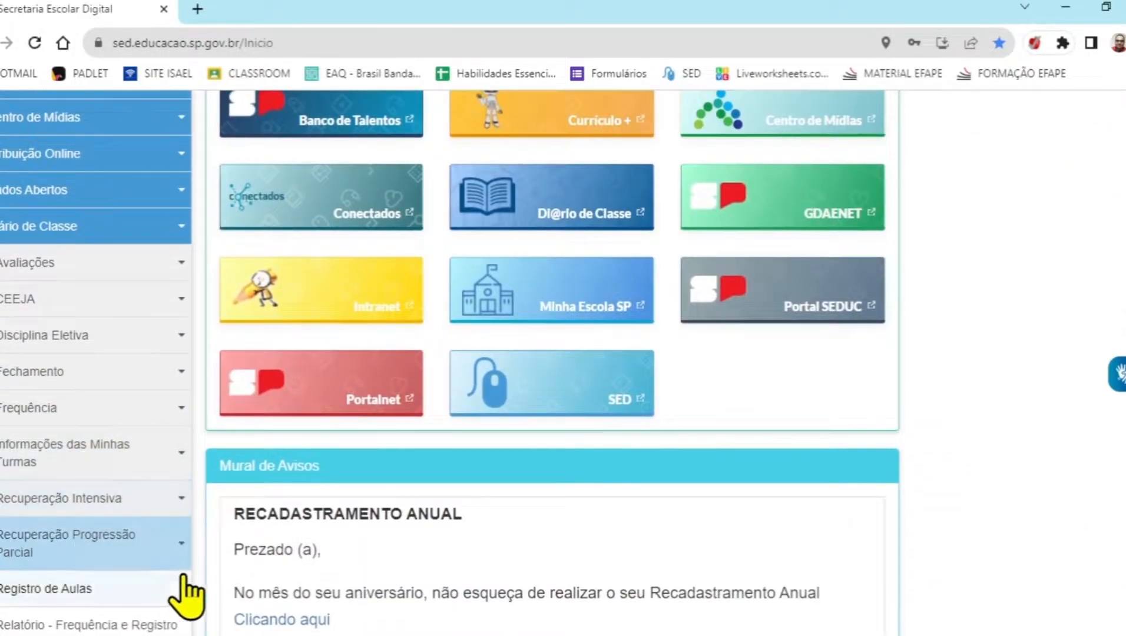
pyautogui.click(103, 589)
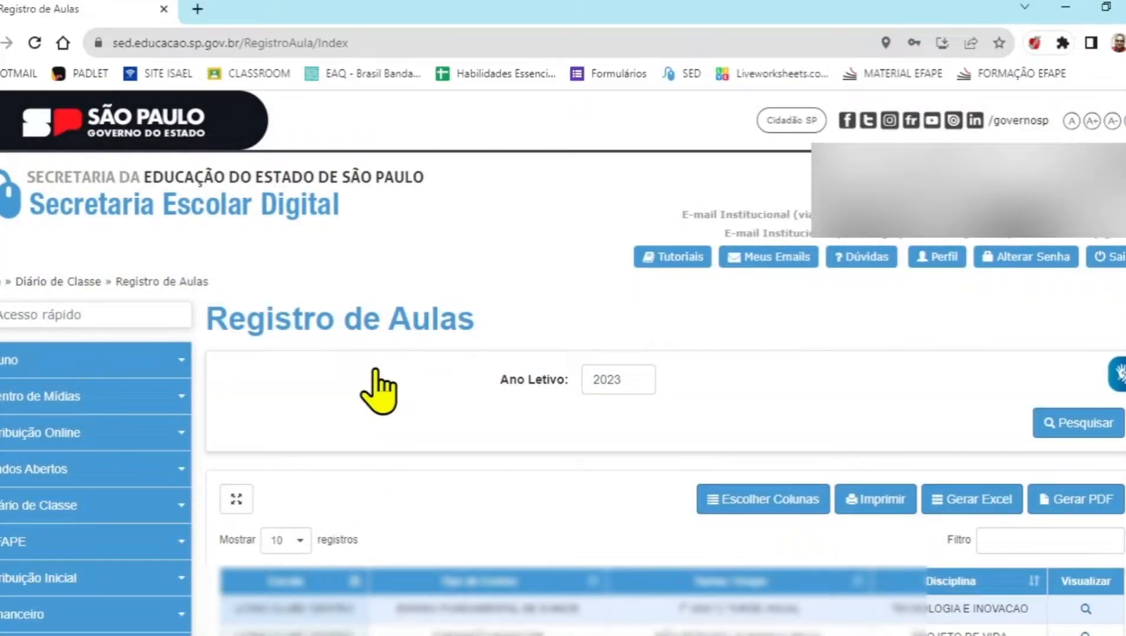
# Open the lesson record for the 7° ANO C TARDE ANUAL Tecnologia e Inovação class and set the lesson date to 27/07/2023
pyautogui.scroll(-3, 336, 407)
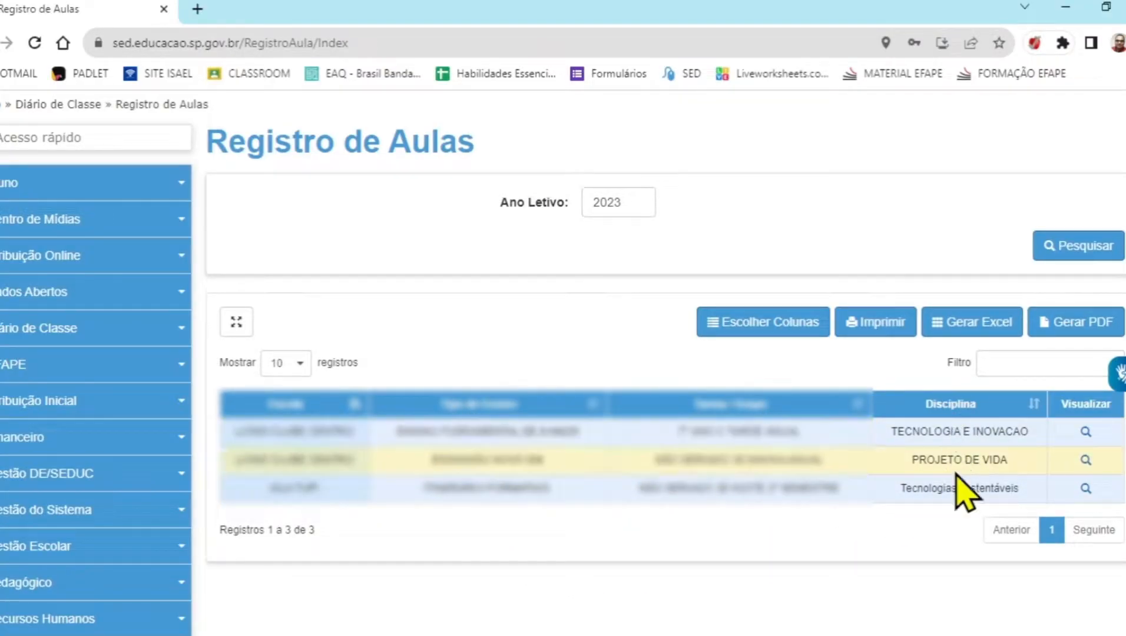
pyautogui.click(1086, 431)
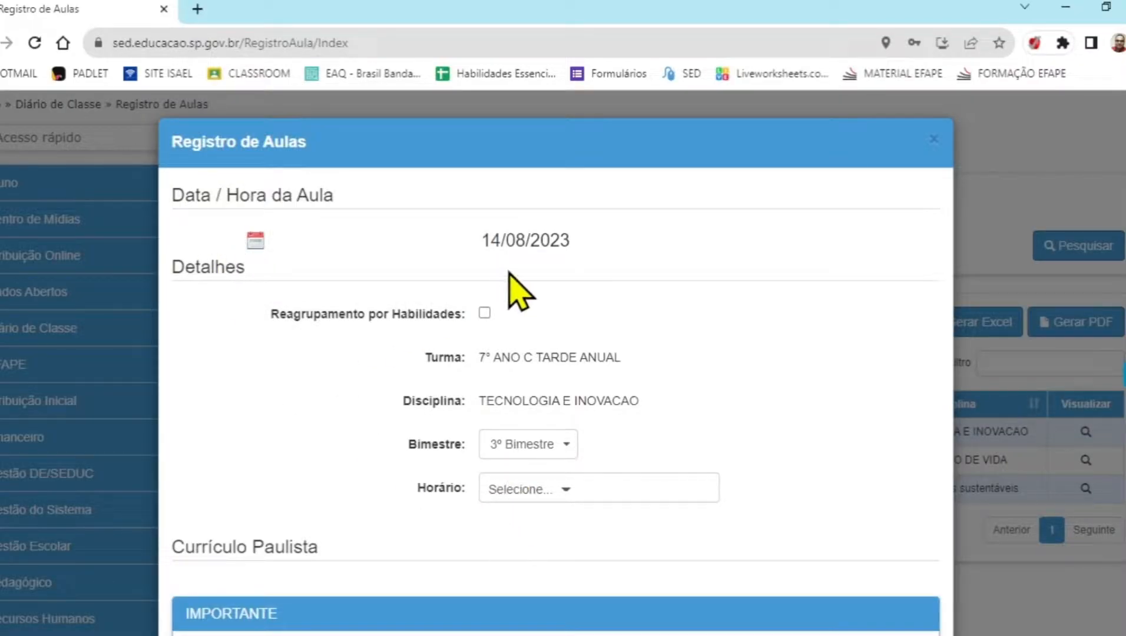
pyautogui.click(255, 240)
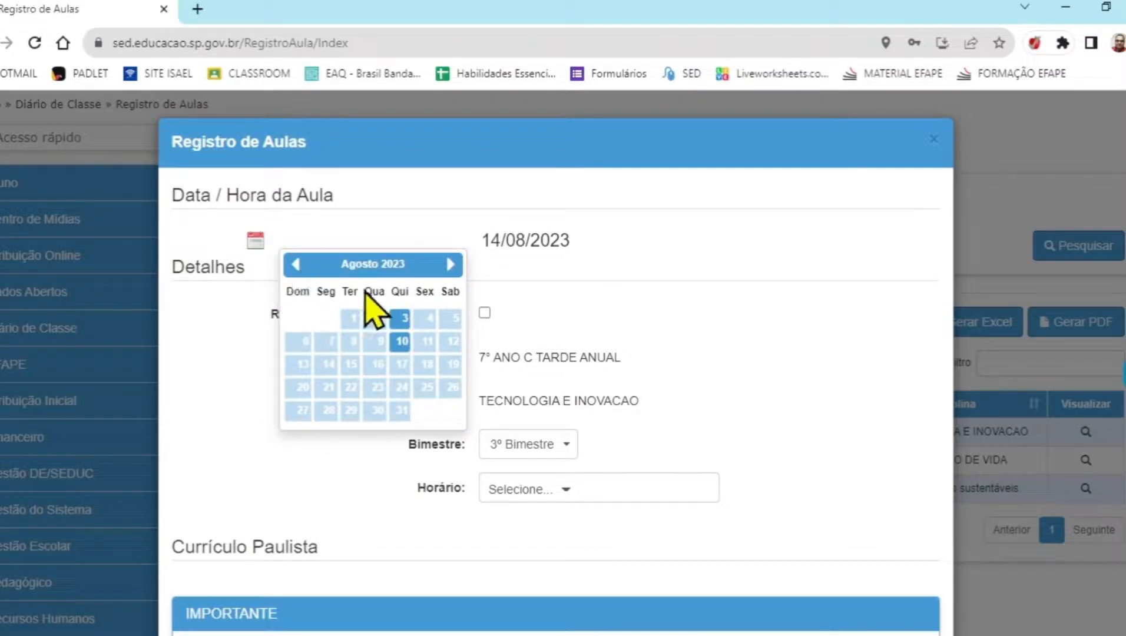
pyautogui.click(296, 264)
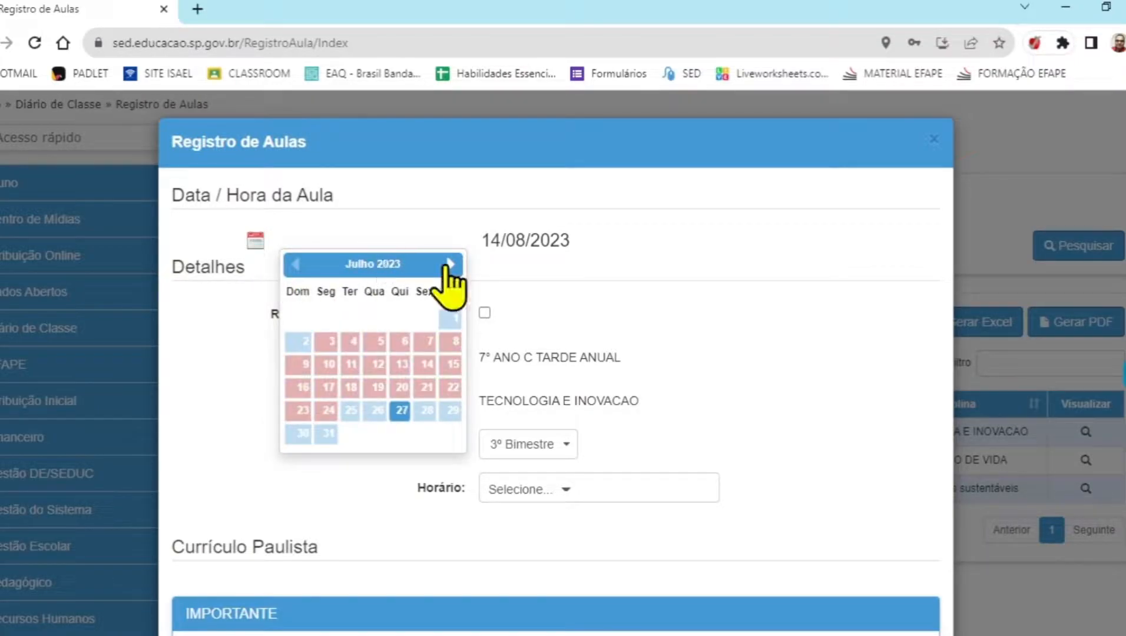
pyautogui.click(450, 264)
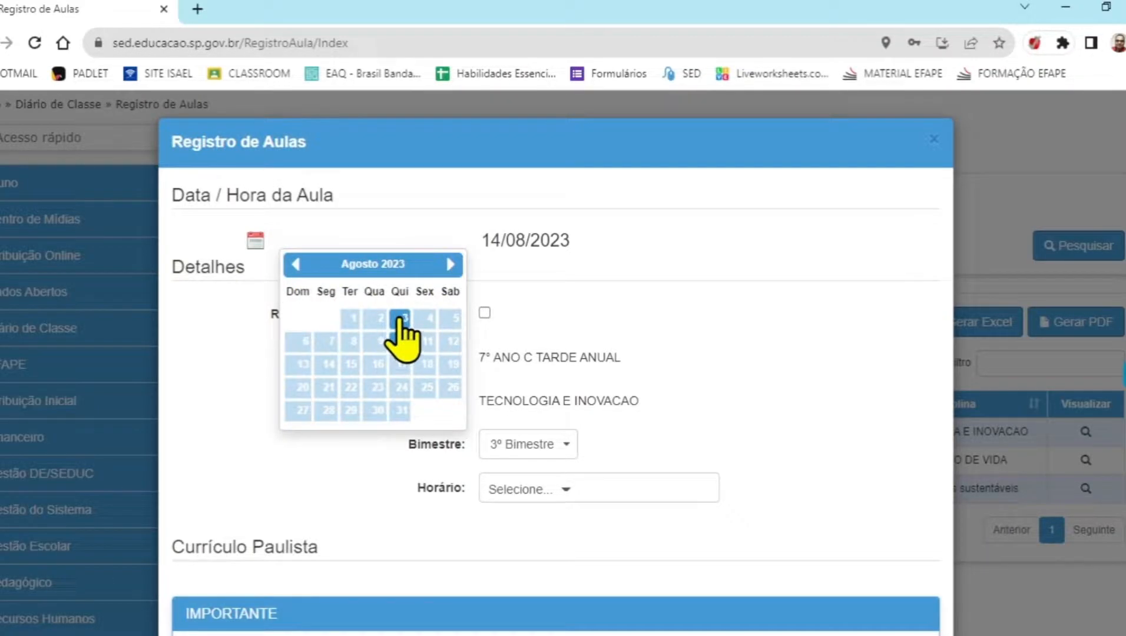
pyautogui.click(296, 264)
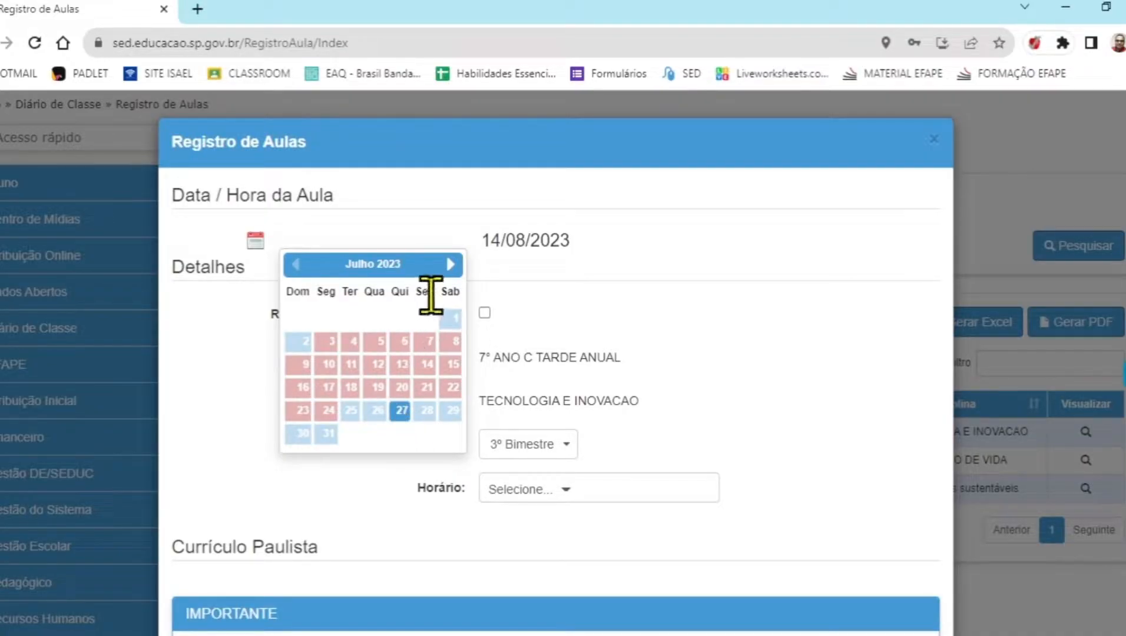
pyautogui.click(451, 264)
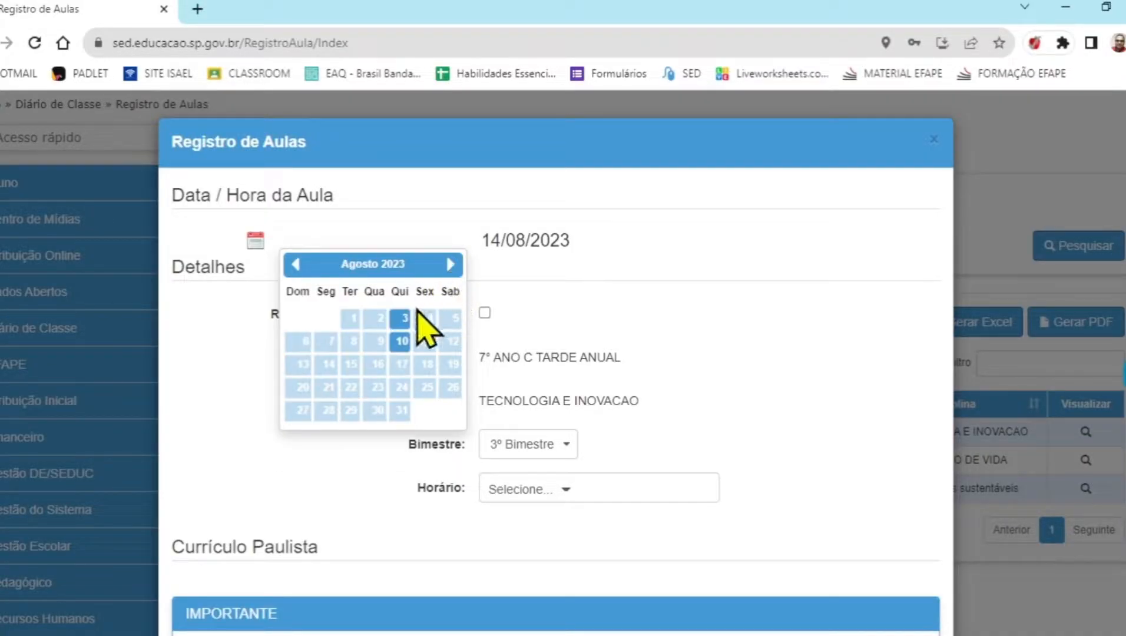
pyautogui.click(296, 264)
pyautogui.click(402, 408)
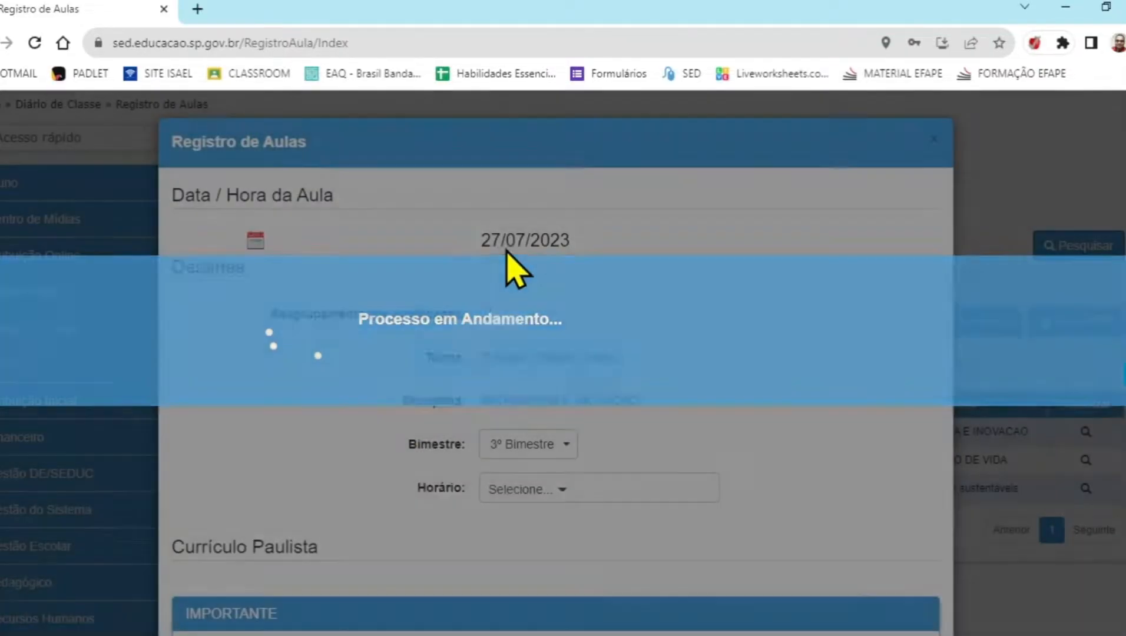
# Choose the 14:30 às 15:15 time slot for the lesson
pyautogui.scroll(-3, 674, 284)
pyautogui.scroll(3, 679, 302)
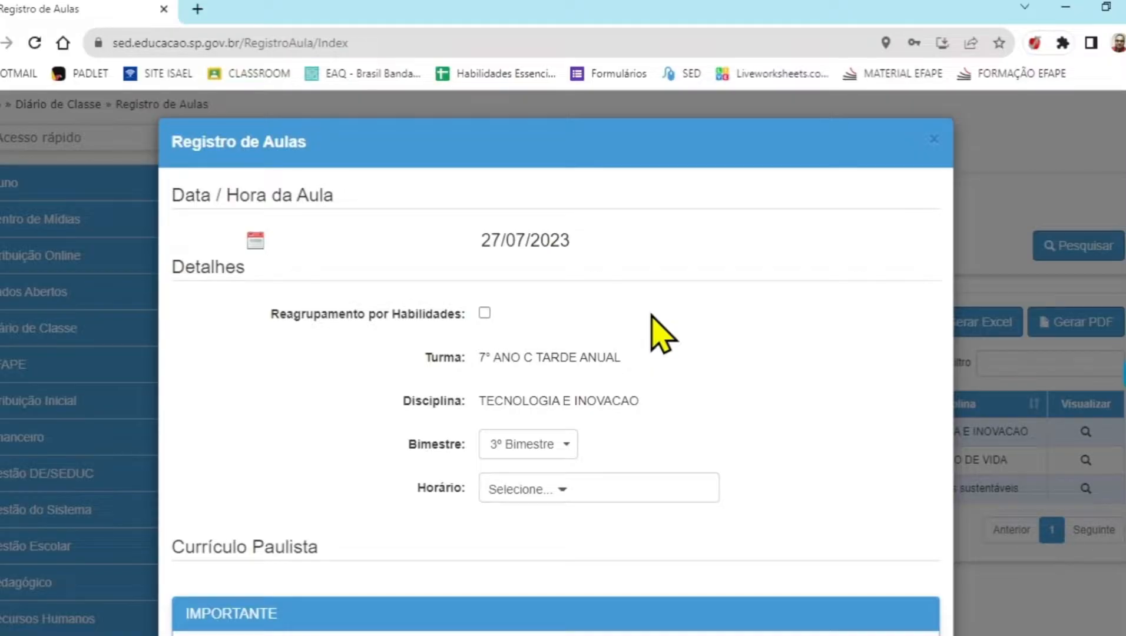
pyautogui.scroll(-2, 526, 352)
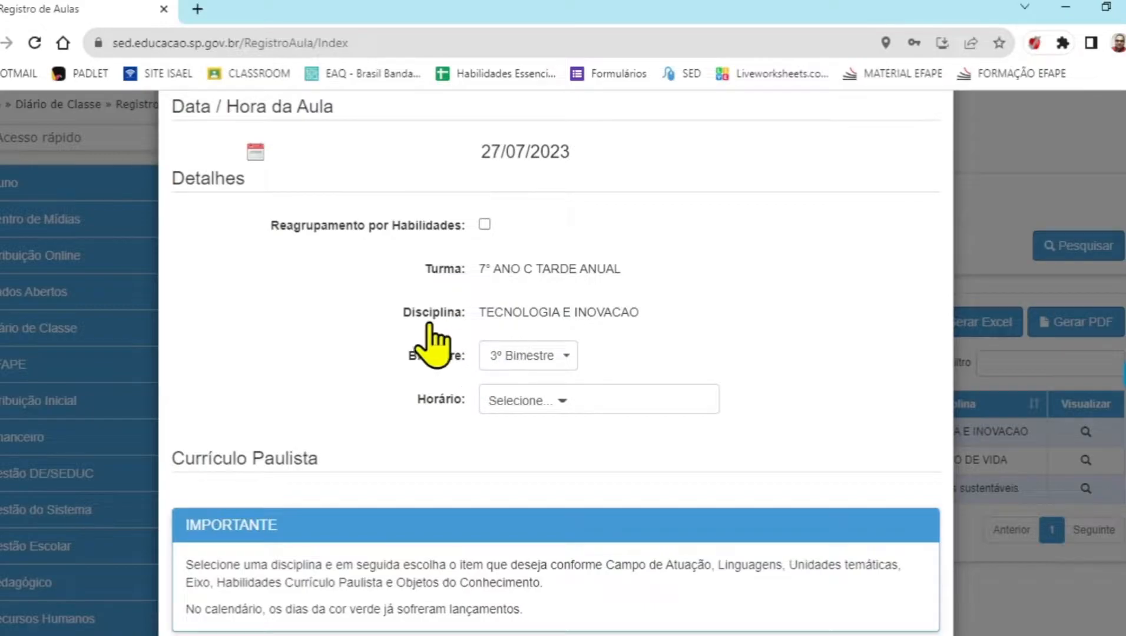
pyautogui.click(527, 400)
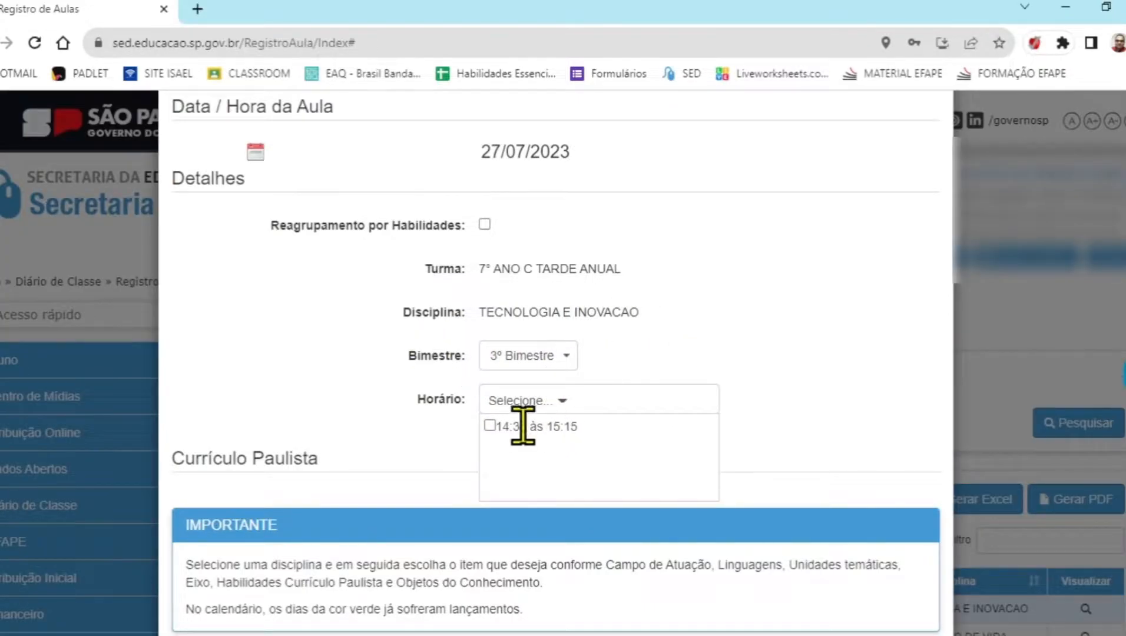
pyautogui.click(491, 426)
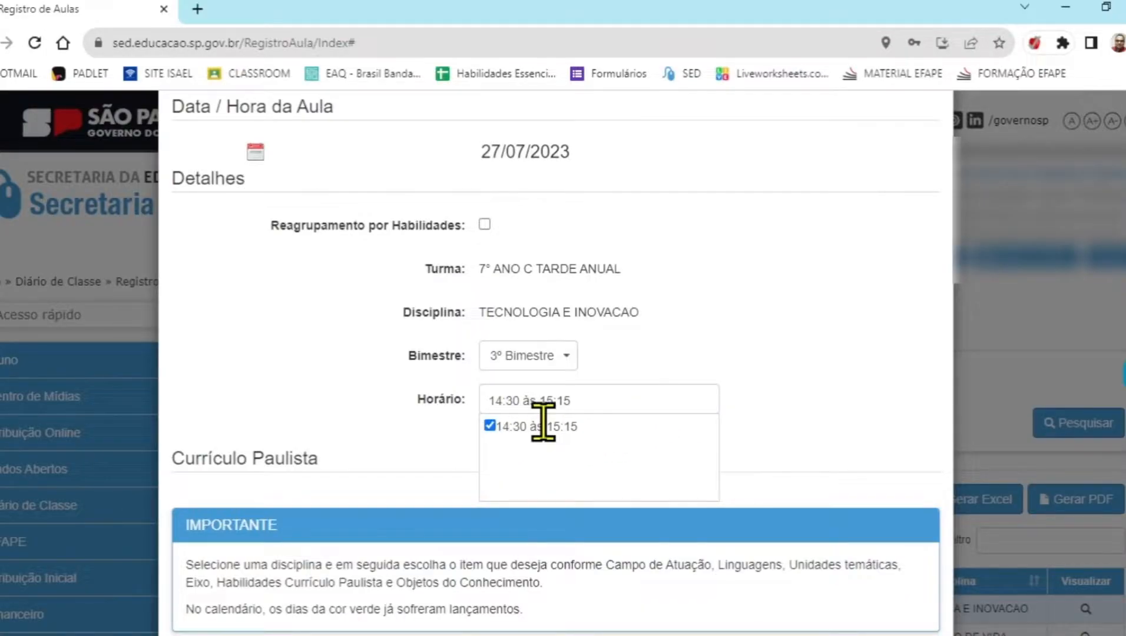
pyautogui.click(688, 354)
# Select skill EF07TEC13 in the 3º Bimestre list of the Currículo Paulista
pyautogui.scroll(-5, 688, 359)
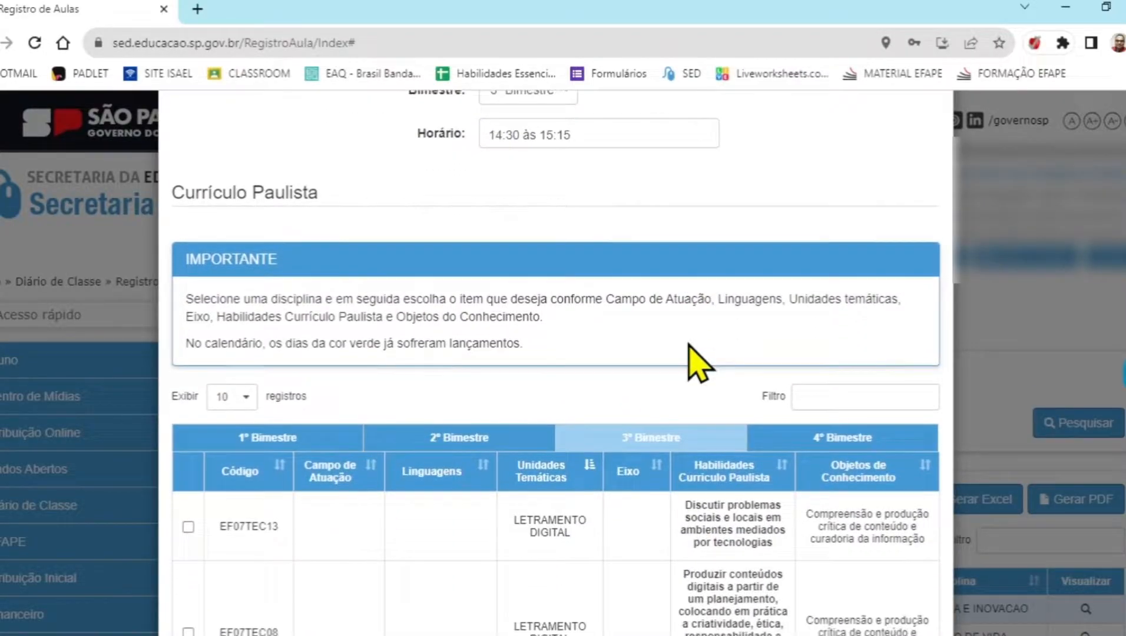
pyautogui.scroll(-4, 698, 364)
pyautogui.scroll(2, 702, 350)
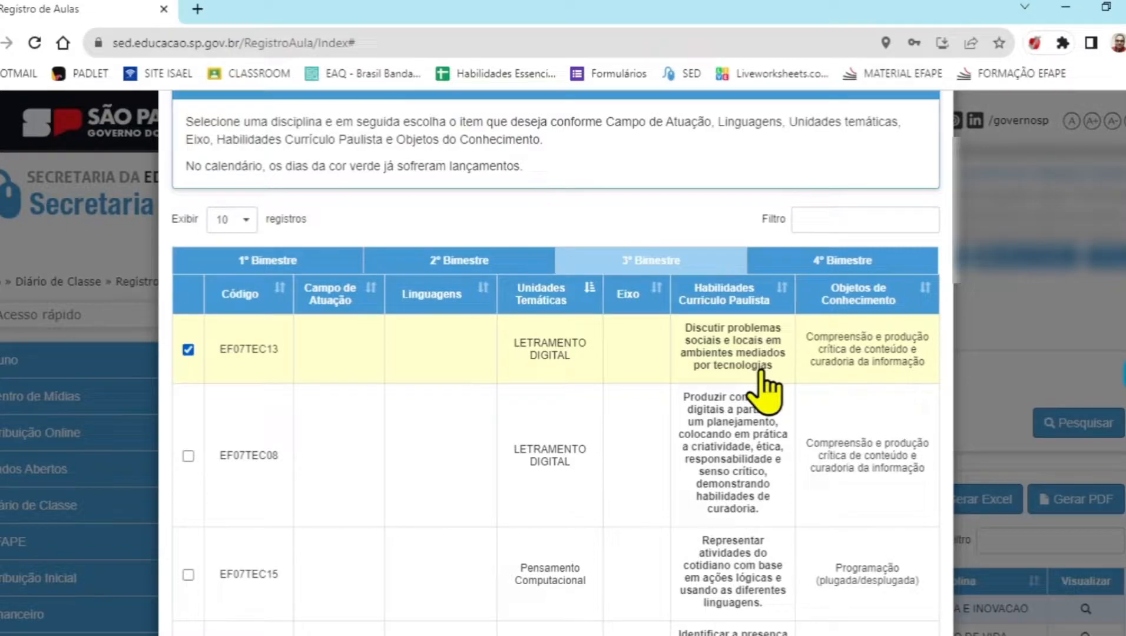
# Enter the lesson summary "Discussão sobre possíveis melhorias em ambientes escolares." and save the lesson record
pyautogui.scroll(-15, 460, 359)
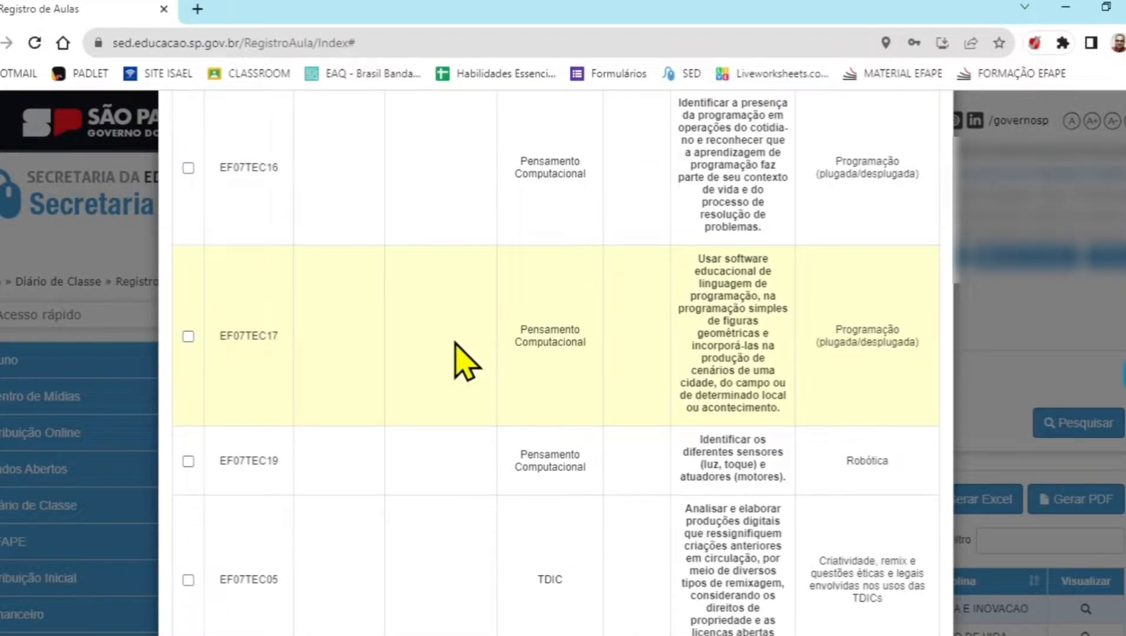
pyautogui.click(329, 415)
pyautogui.click(340, 516)
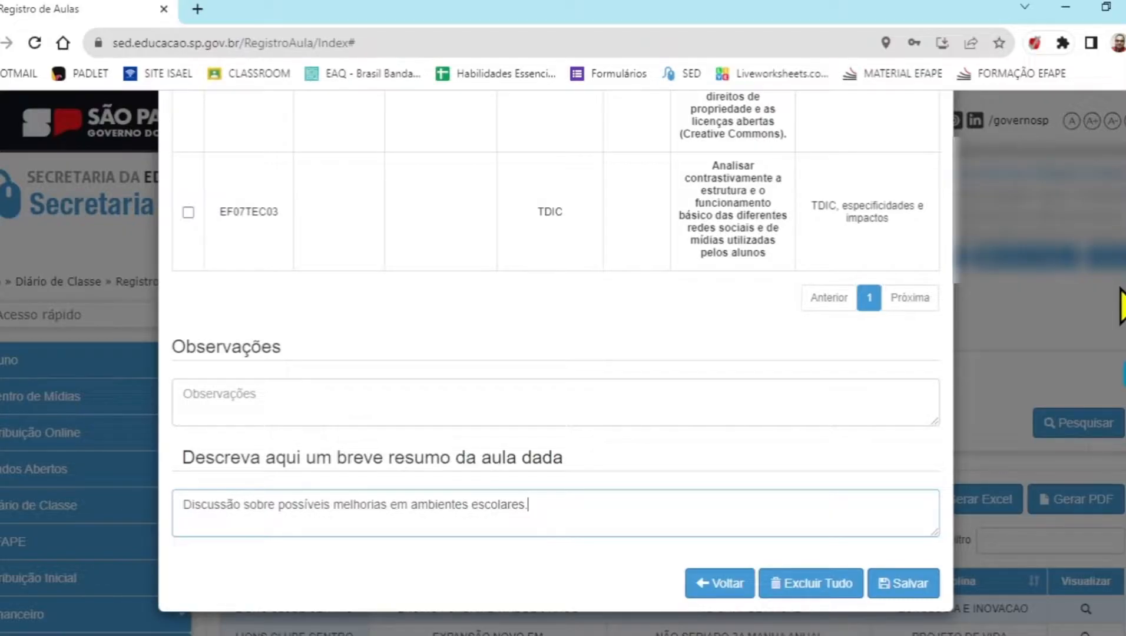
pyautogui.click(901, 585)
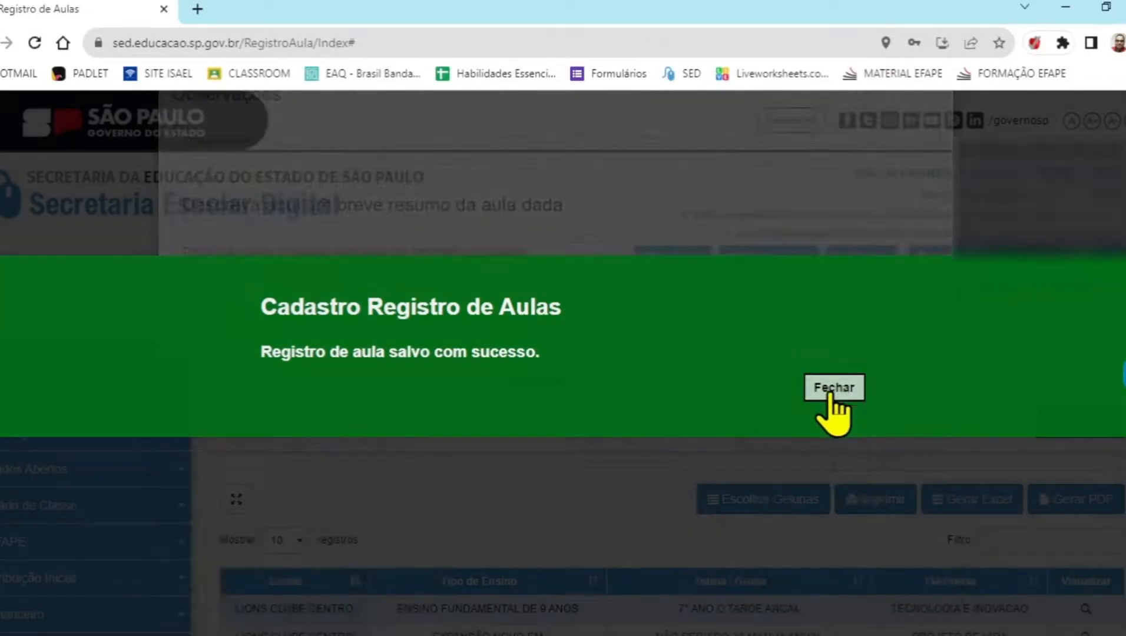
pyautogui.click(846, 394)
# Reopen the 7° ANO C lesson record, check 27 July 2023 in its calendar, and close the record
pyautogui.scroll(-1, 704, 348)
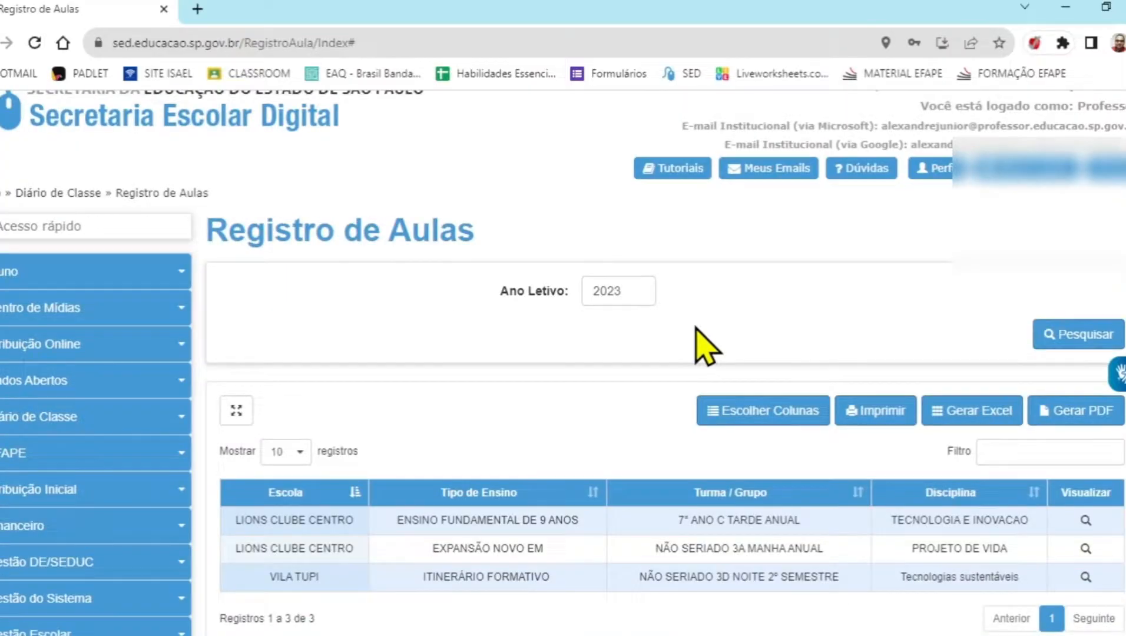
pyautogui.click(1087, 521)
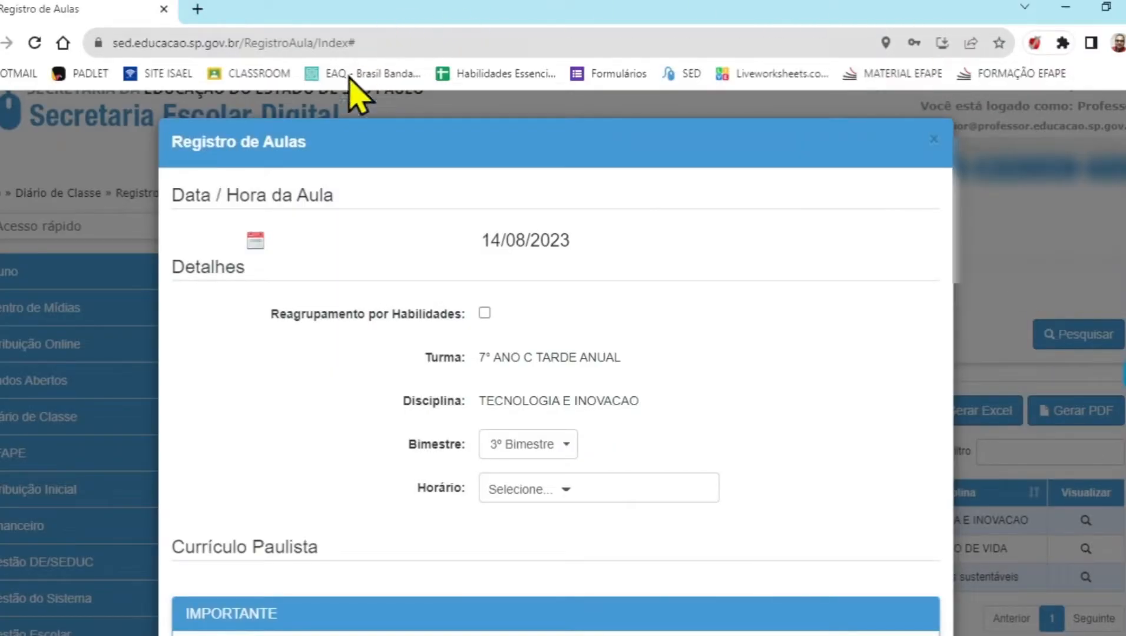
pyautogui.click(255, 239)
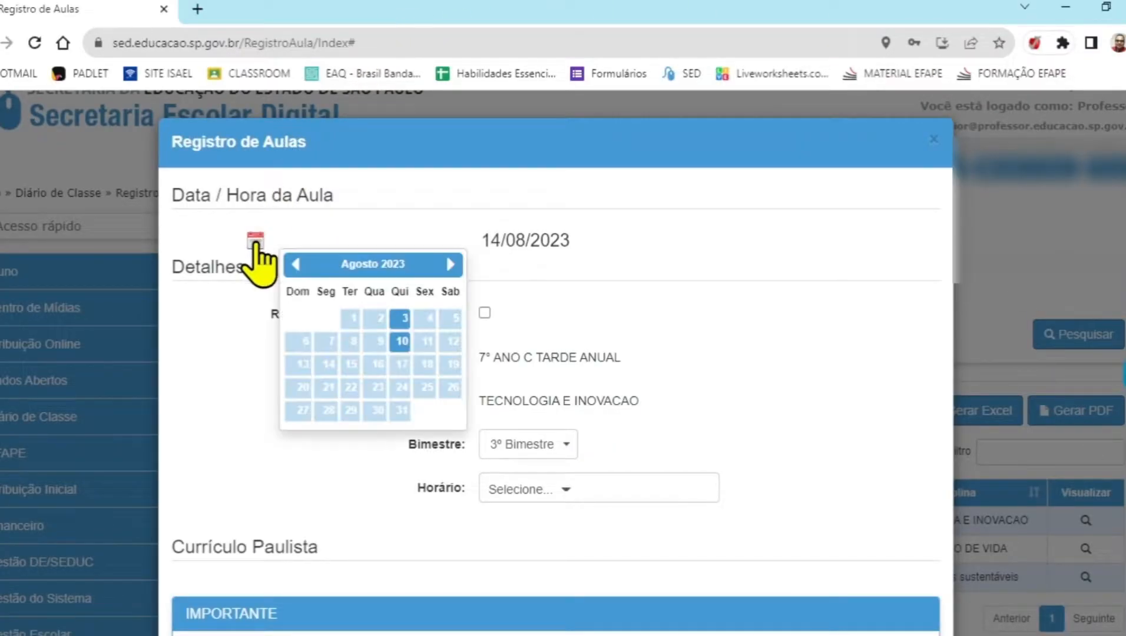
pyautogui.click(295, 264)
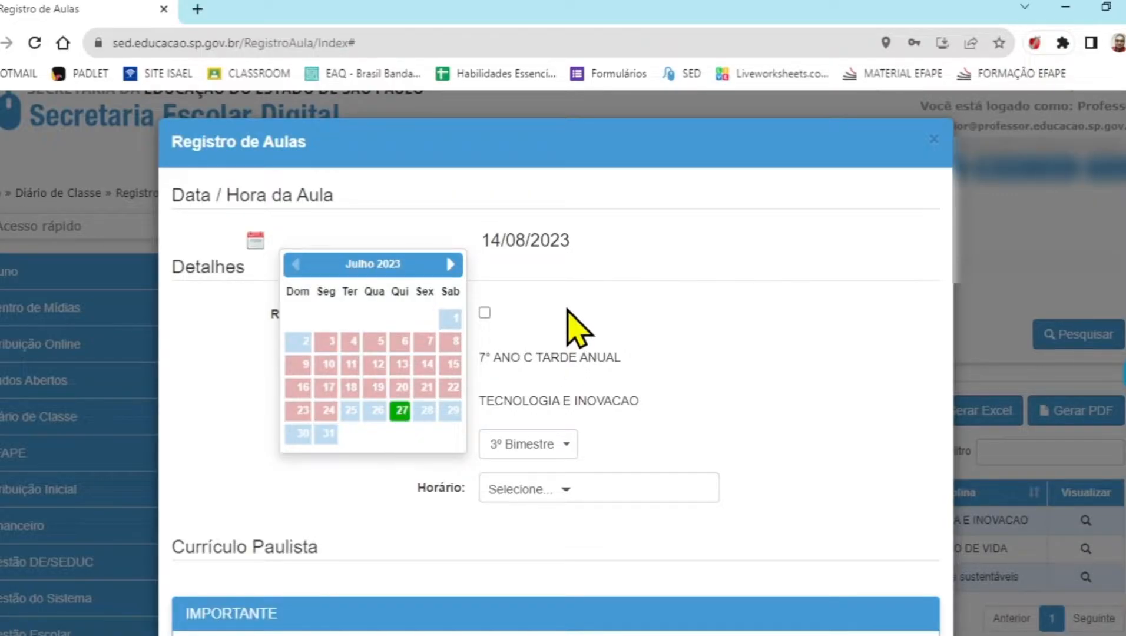
pyautogui.click(934, 140)
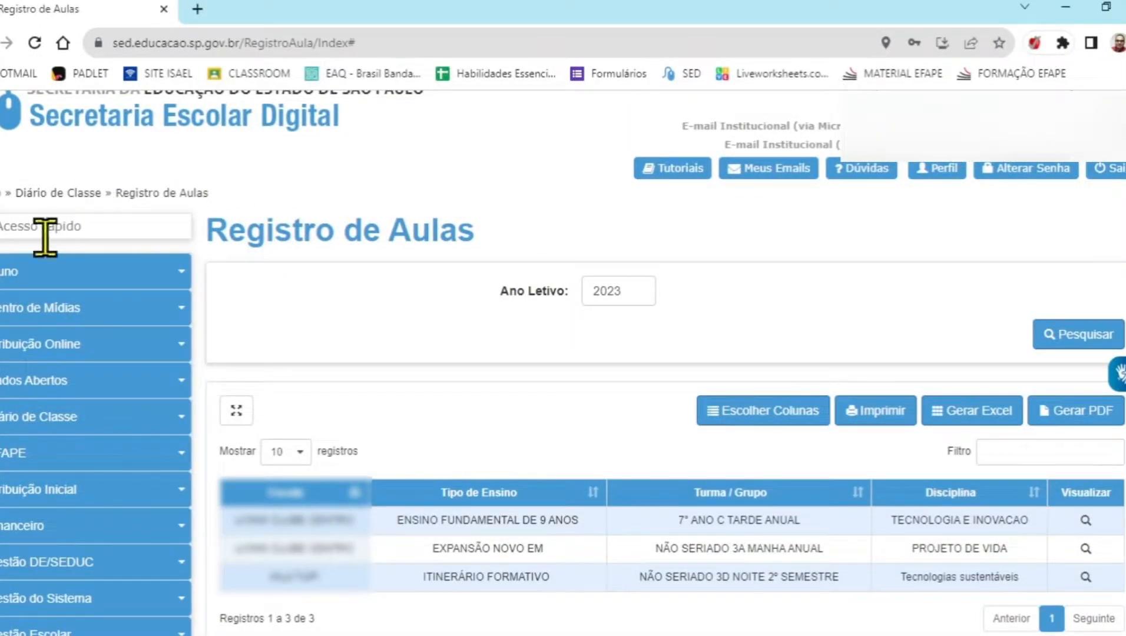
# Open the Lançamento da Frequência page under Diário de Classe, Frequência
pyautogui.click(70, 428)
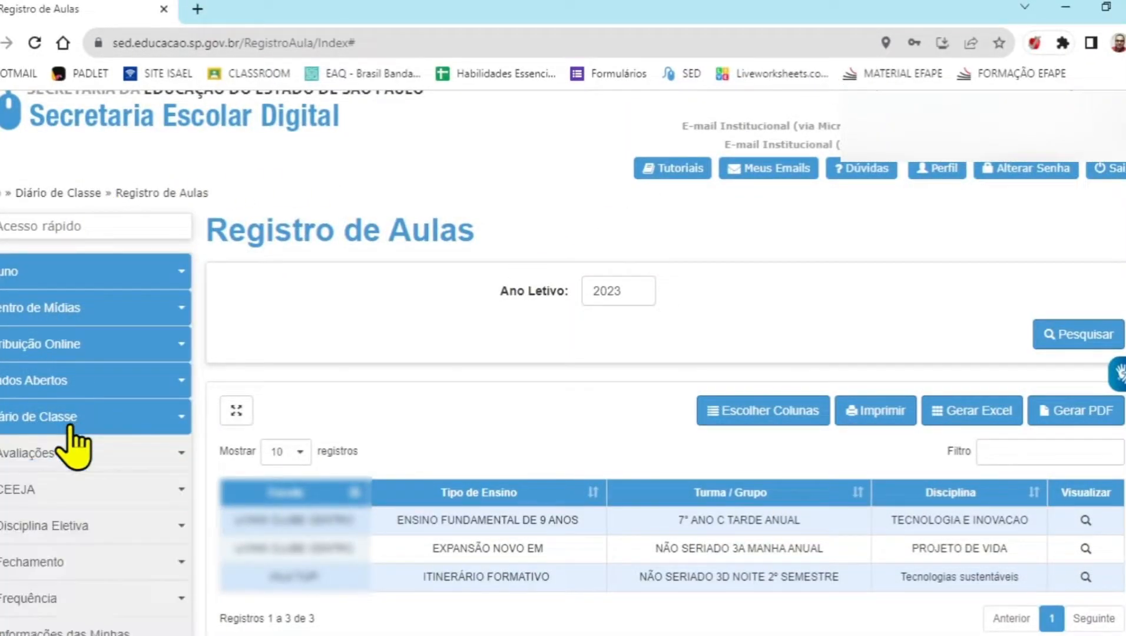
pyautogui.scroll(-2, 29, 430)
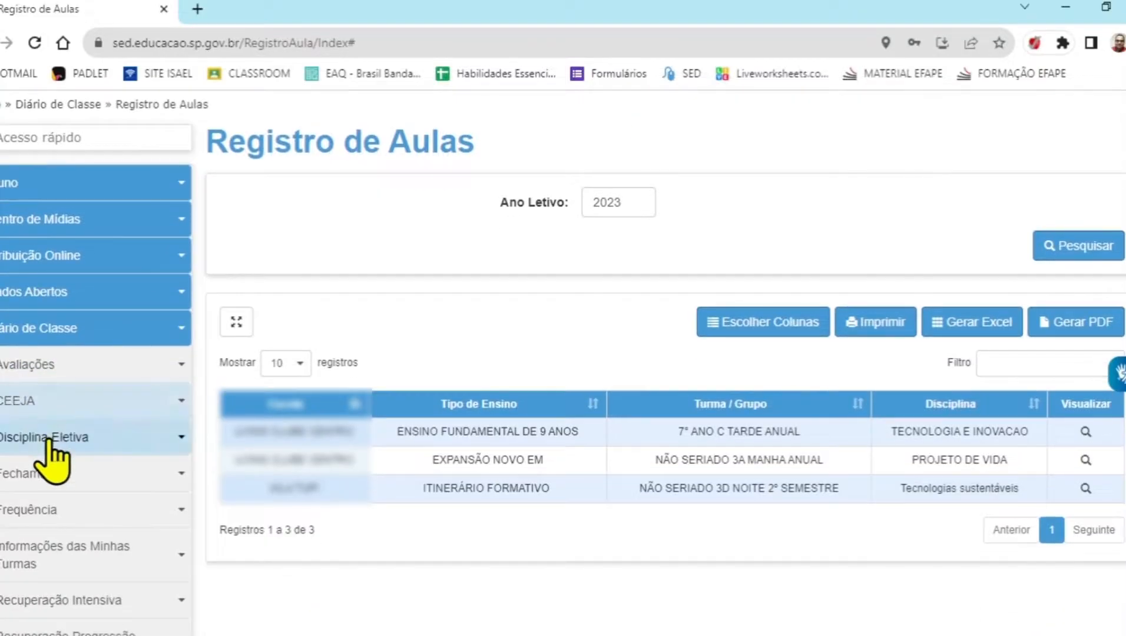
pyautogui.click(24, 513)
pyautogui.scroll(-2, 75, 521)
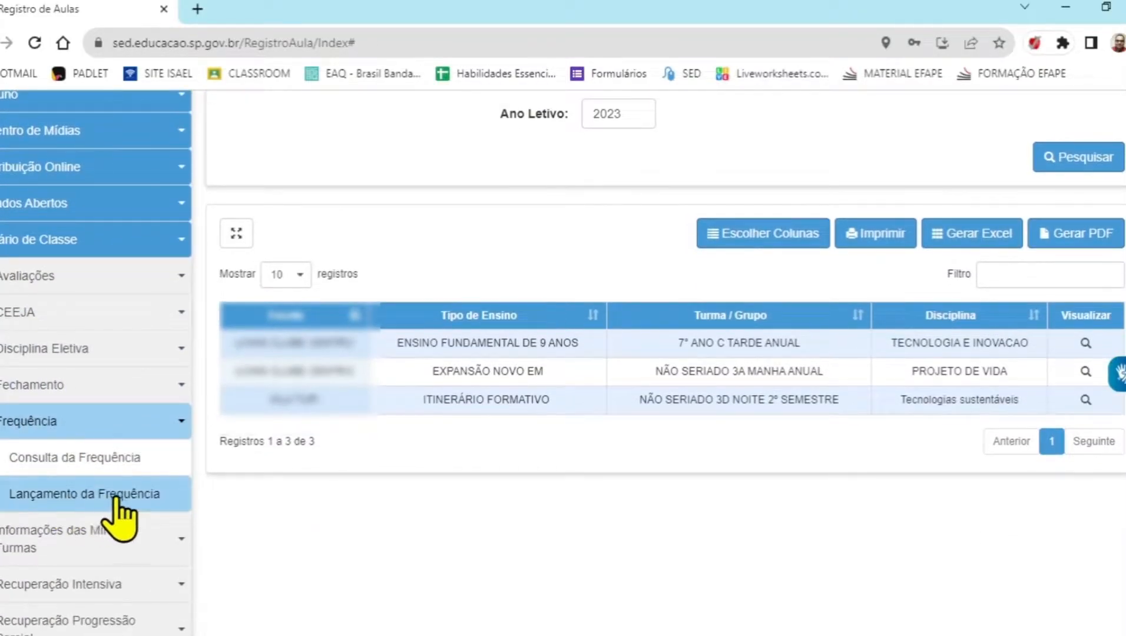
pyautogui.click(109, 506)
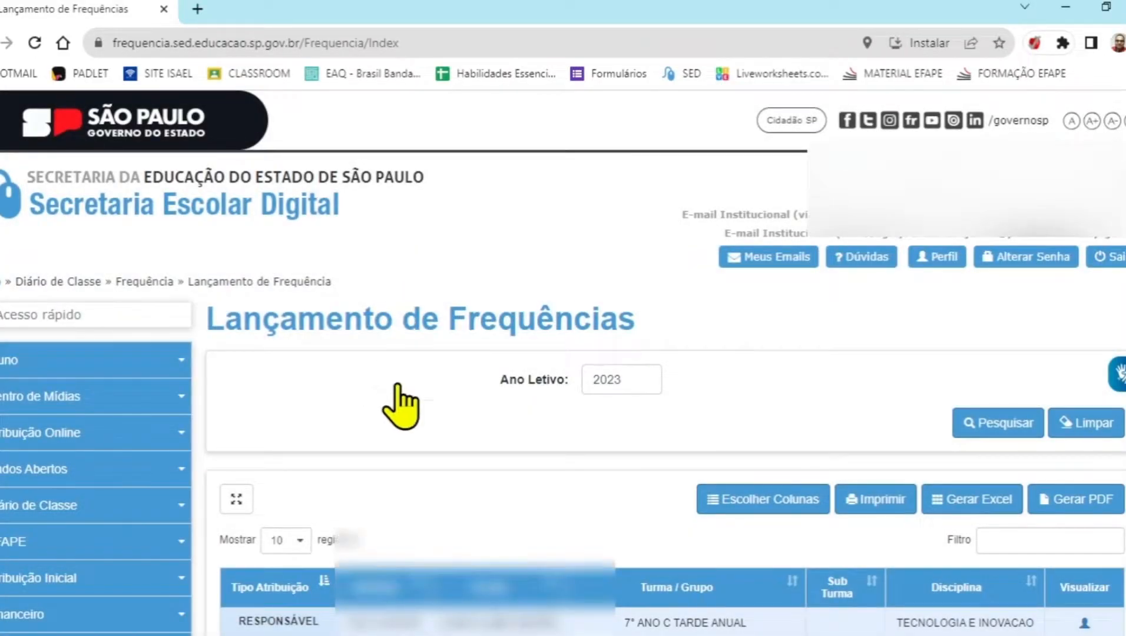
pyautogui.scroll(-5, 397, 402)
pyautogui.scroll(3, 825, 265)
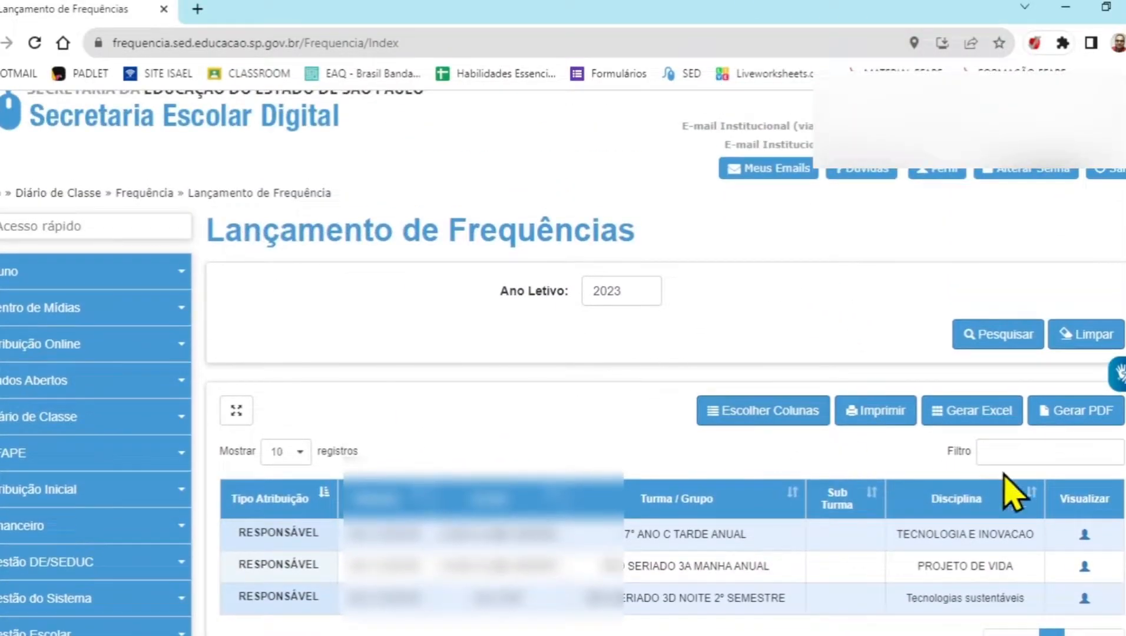
# Open the attendance entry form for the 7° ANO C TARDE ANUAL class in TECNOLOGIA E INOVACAO
pyautogui.click(1086, 537)
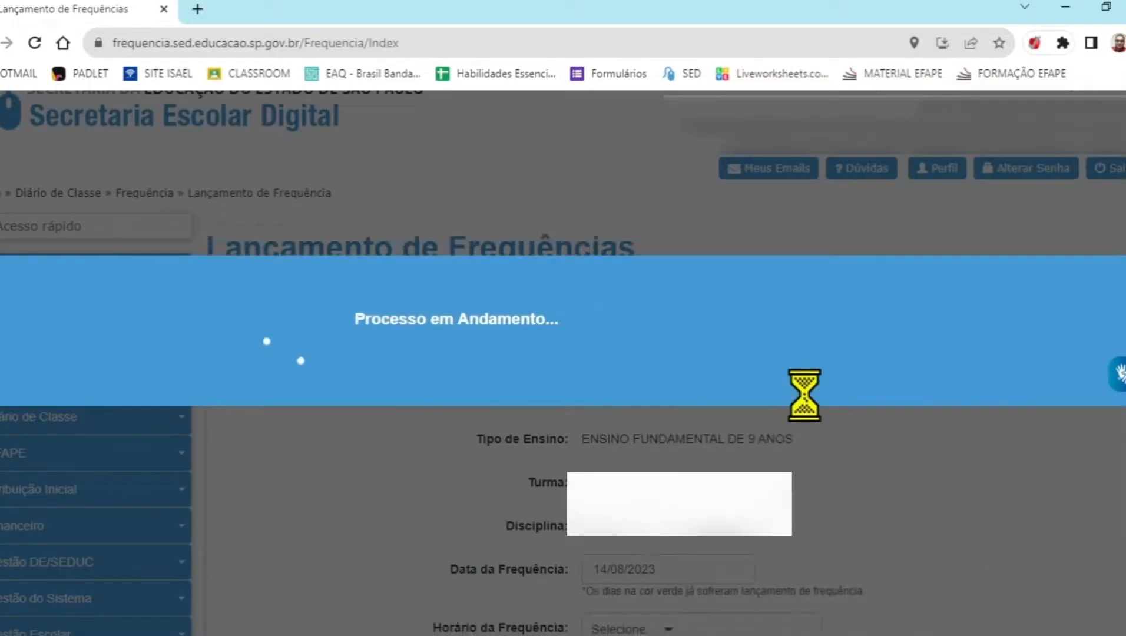
pyautogui.scroll(1, 755, 290)
pyautogui.scroll(-3, 745, 273)
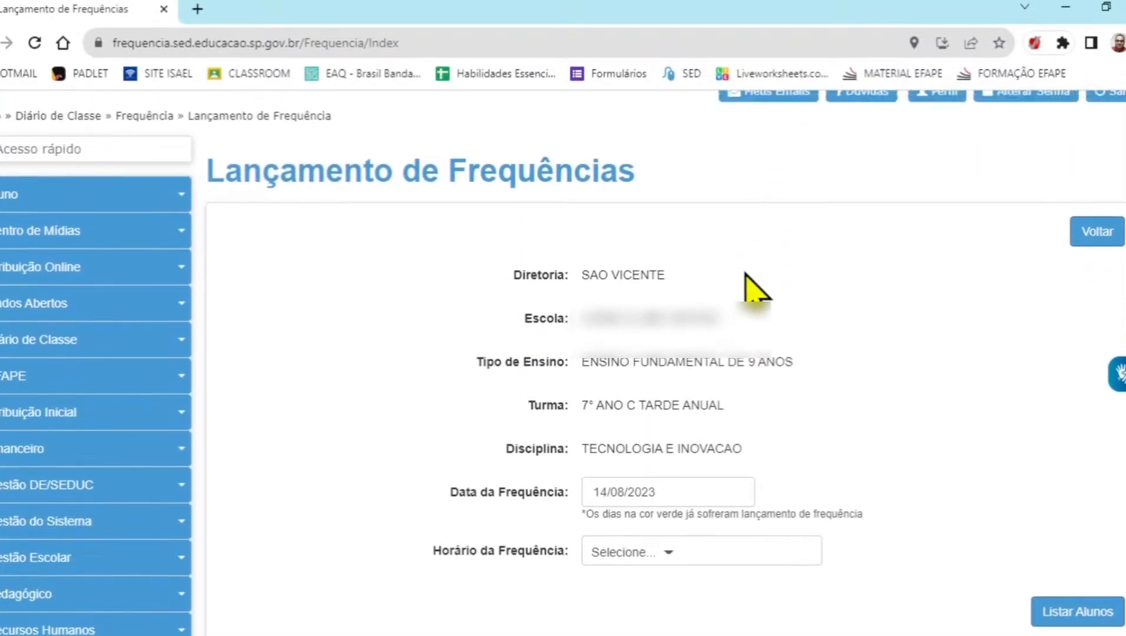
pyautogui.scroll(3, 745, 274)
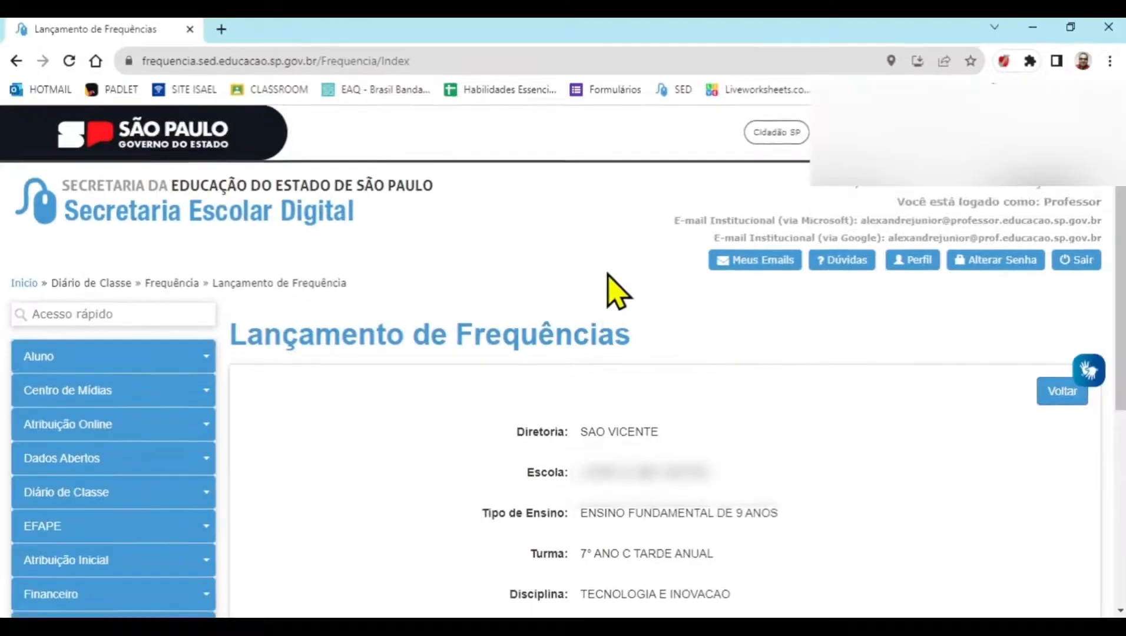
pyautogui.scroll(-1, 704, 366)
pyautogui.scroll(-3, 589, 382)
# Try to choose an attendance time slot for 14/08/2023, reselecting that date in the calendar
pyautogui.click(656, 447)
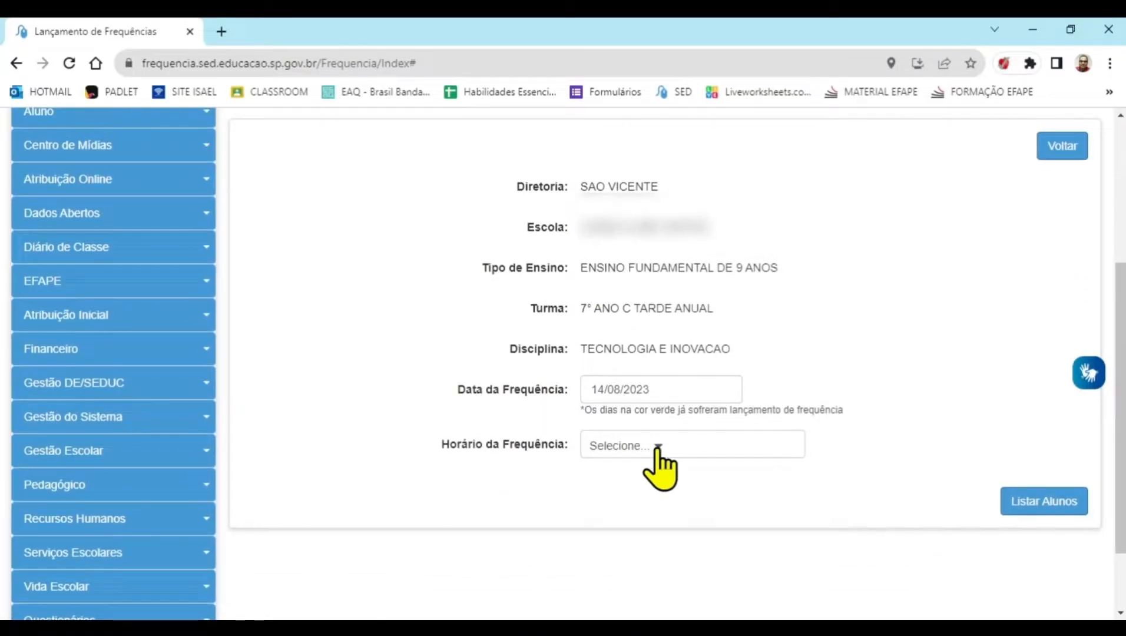
pyautogui.click(656, 448)
pyautogui.scroll(-6, 657, 465)
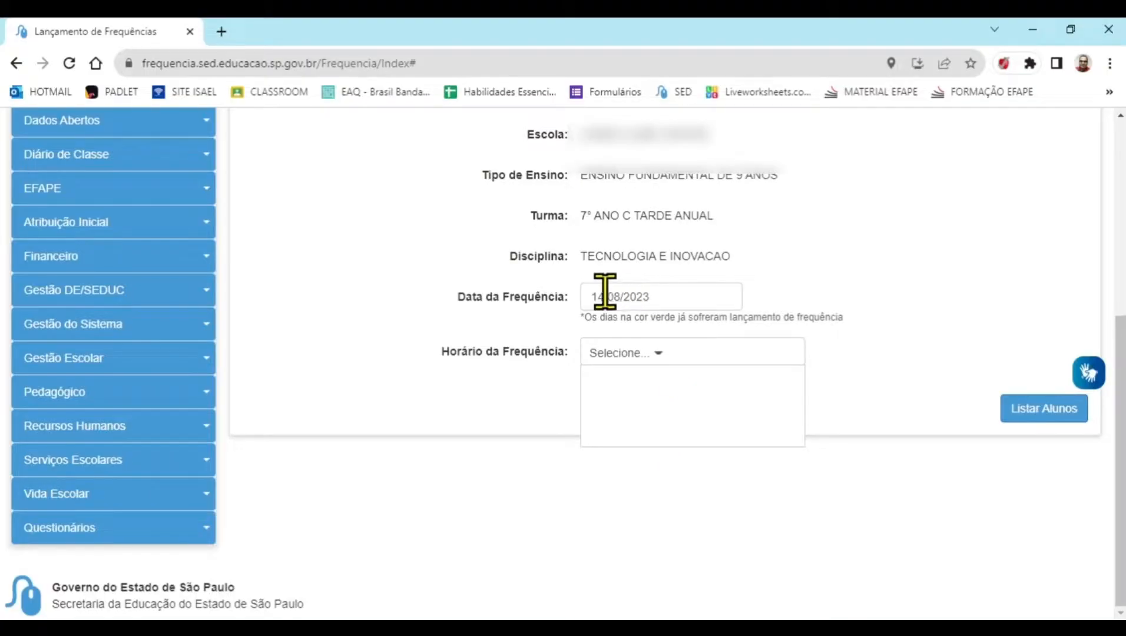
pyautogui.click(680, 299)
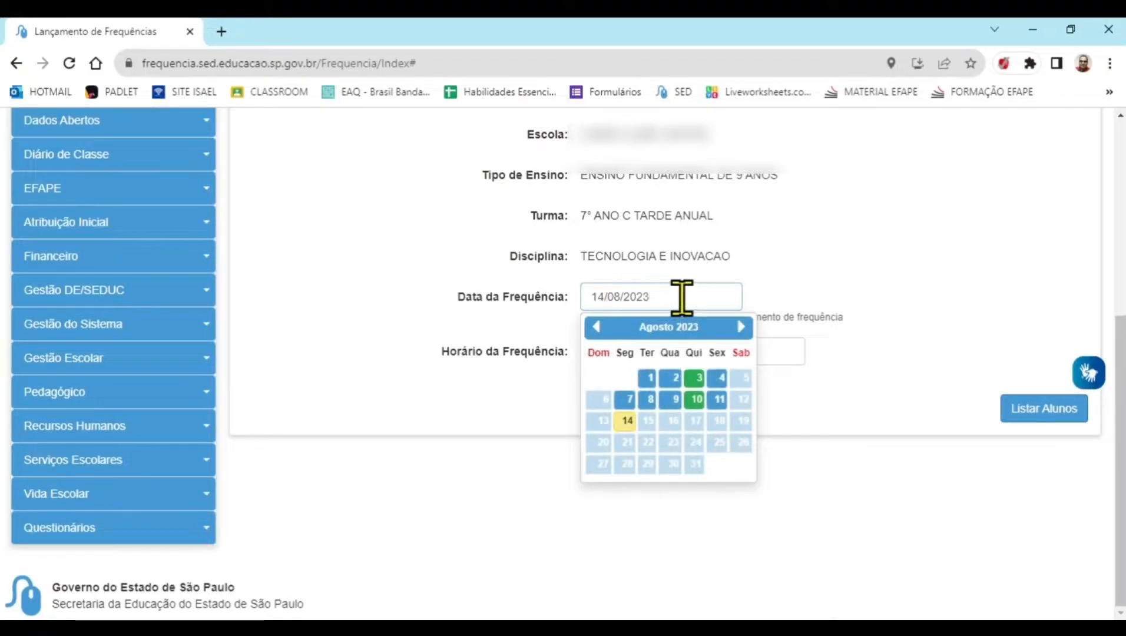
pyautogui.click(526, 307)
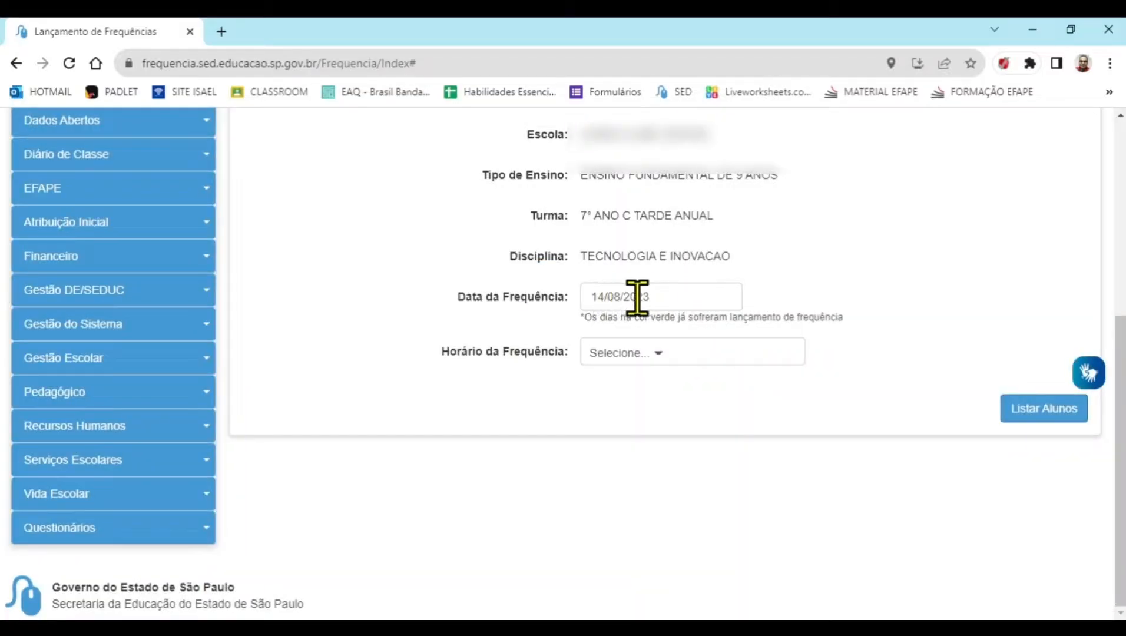
pyautogui.click(658, 297)
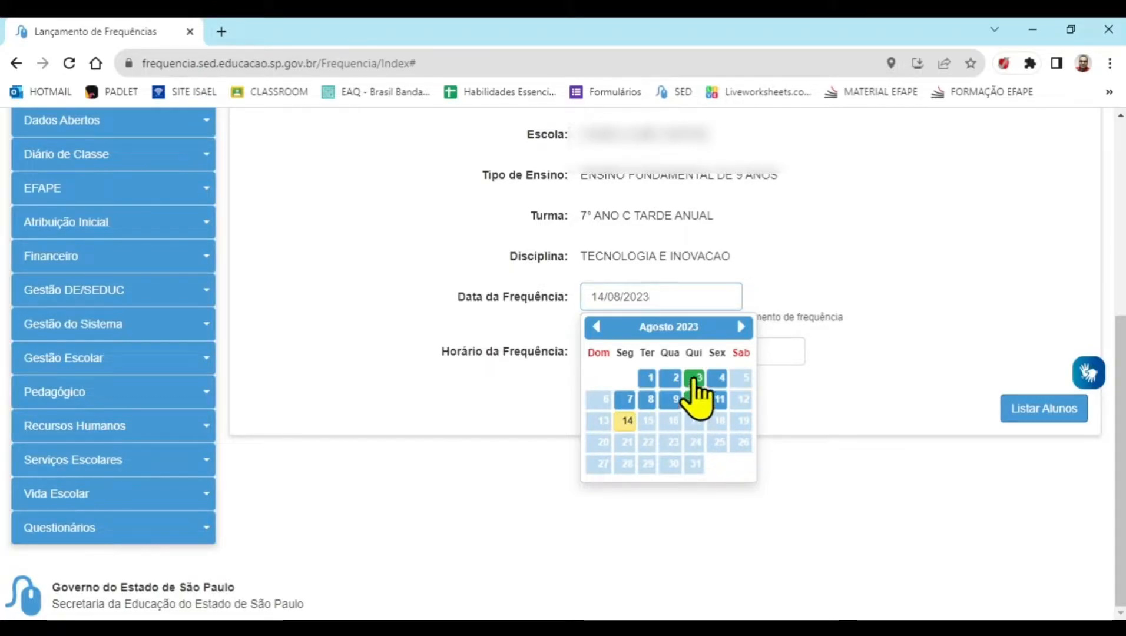
pyautogui.click(620, 419)
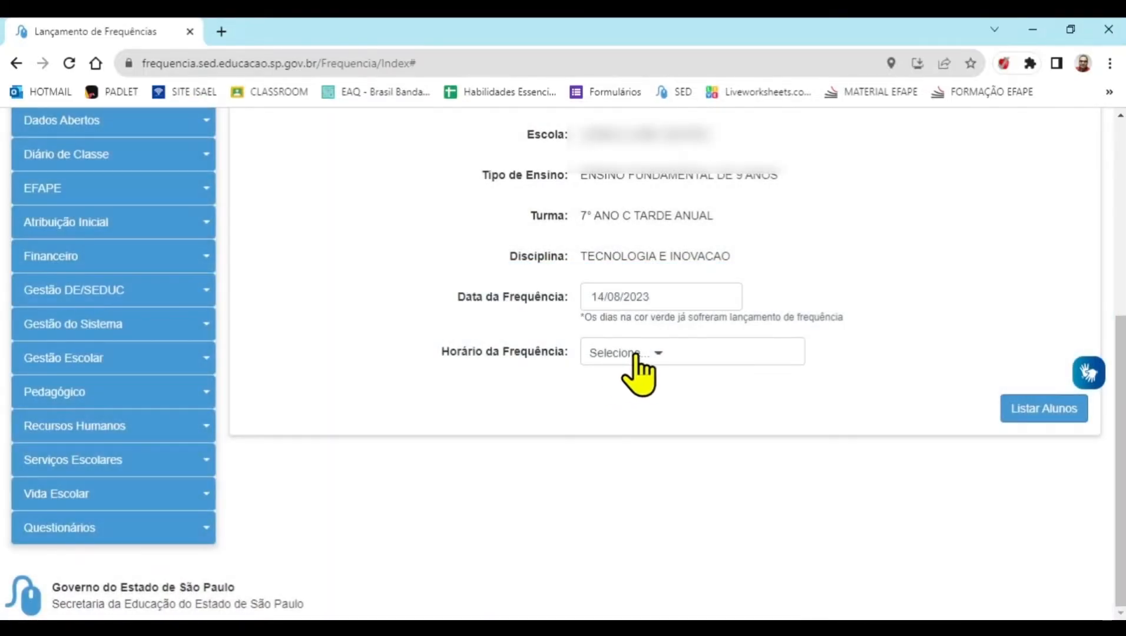
pyautogui.click(635, 354)
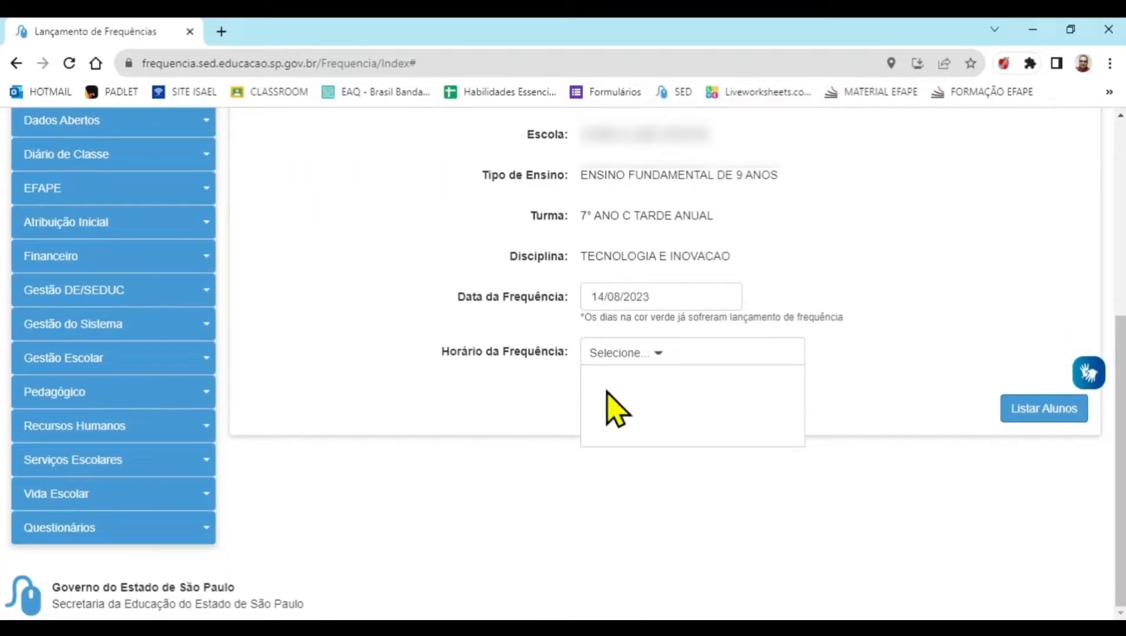
# Set the attendance date to 10/08/2023 and list the students for the 14:30 às 15:15 time slot
pyautogui.click(654, 295)
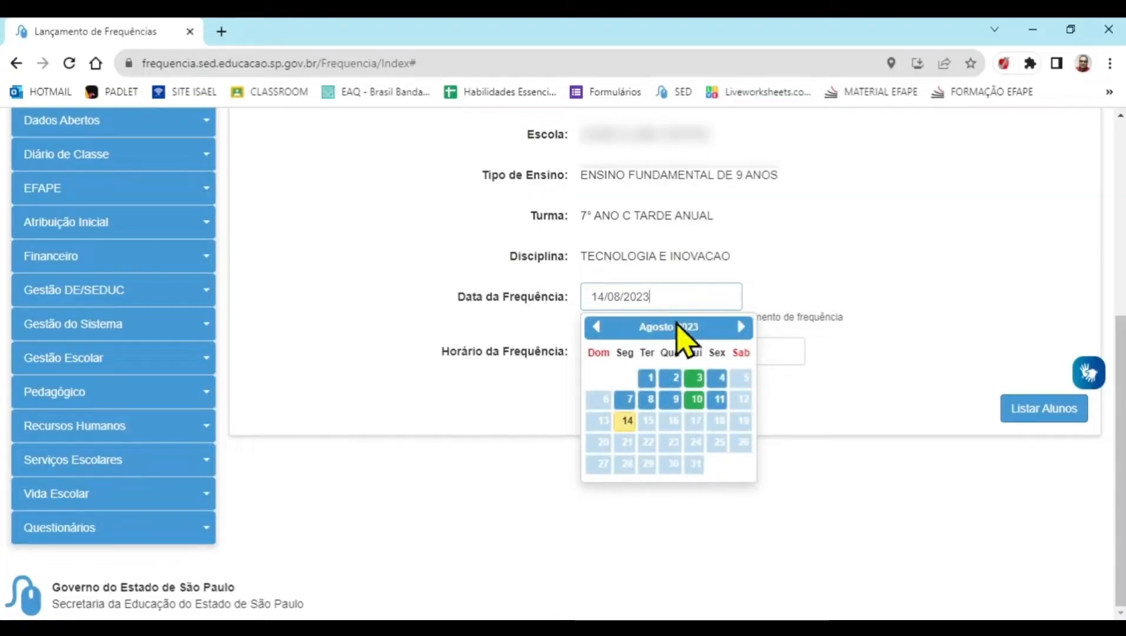
pyautogui.click(696, 399)
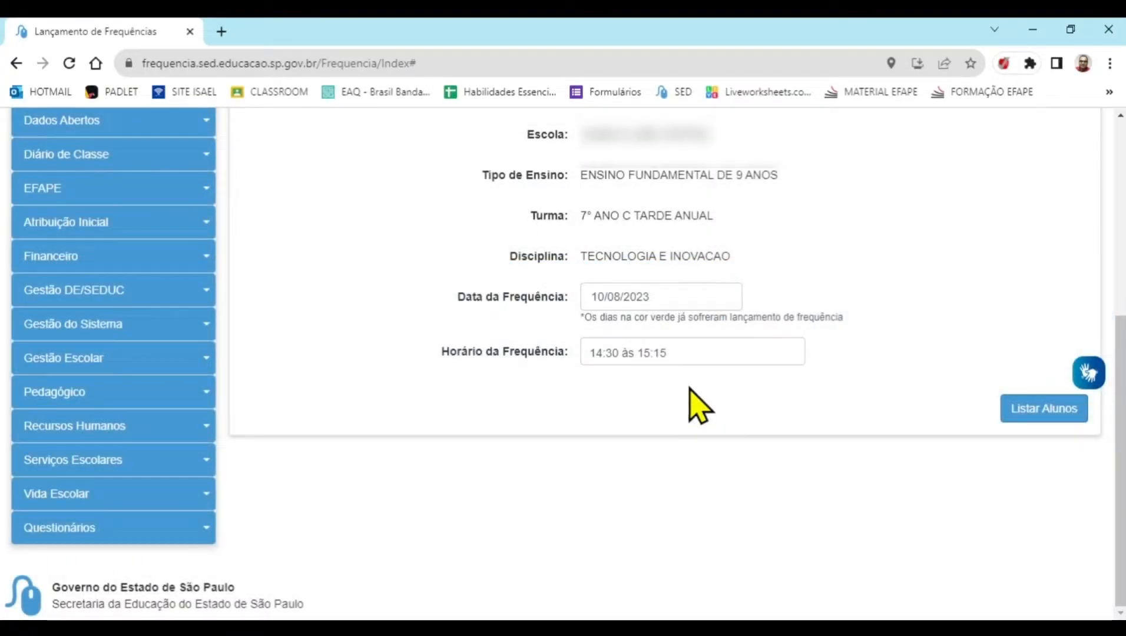
pyautogui.click(659, 302)
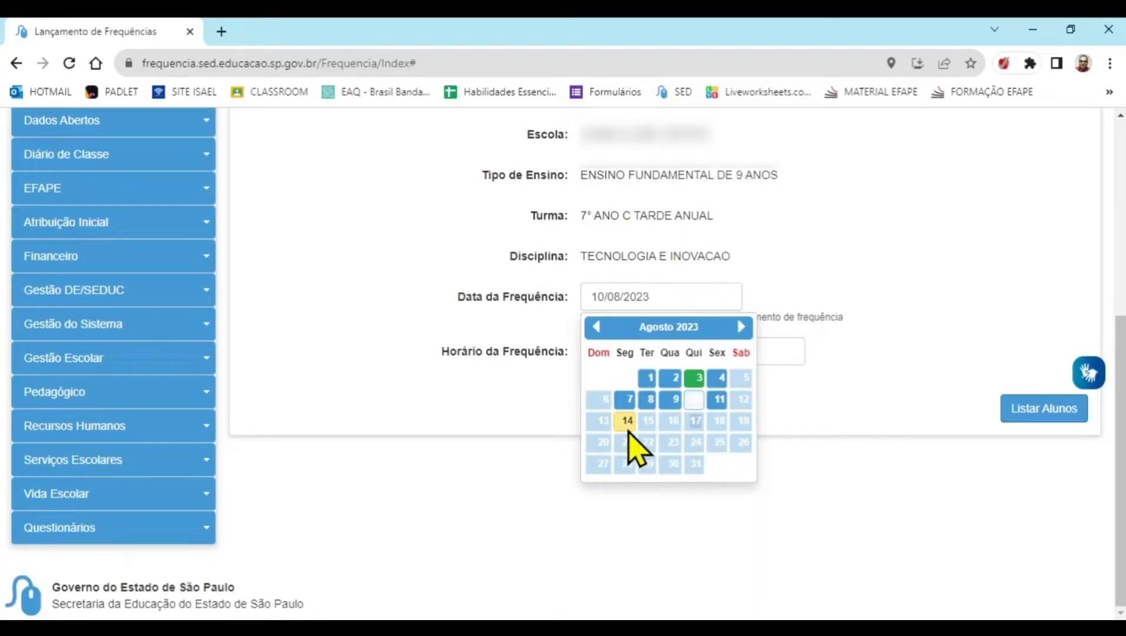
pyautogui.click(695, 402)
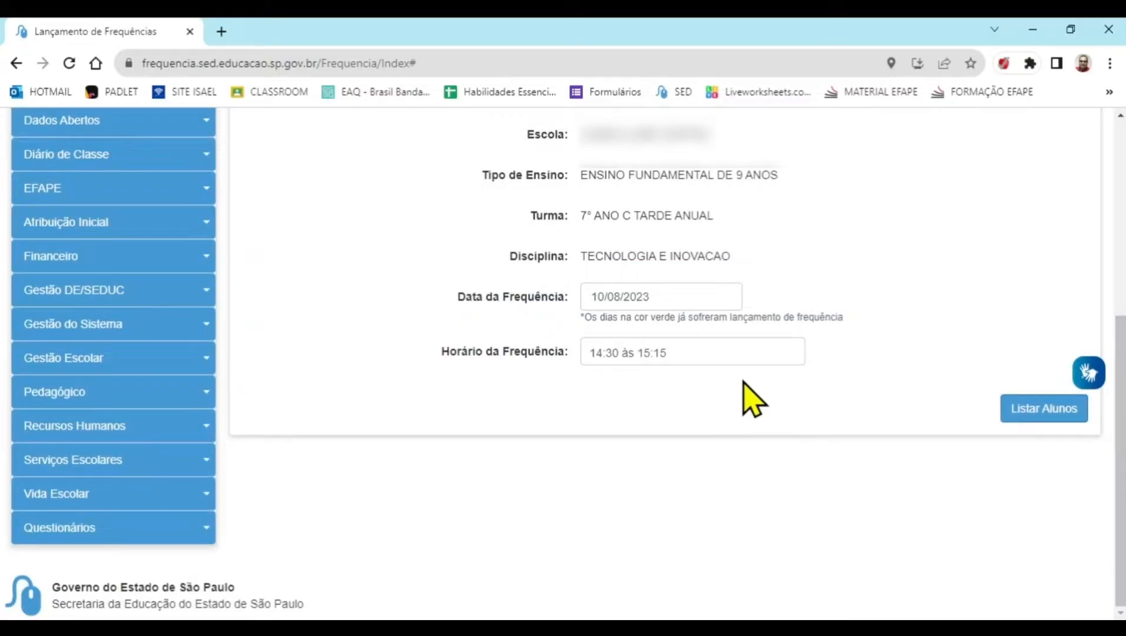
pyautogui.click(1018, 406)
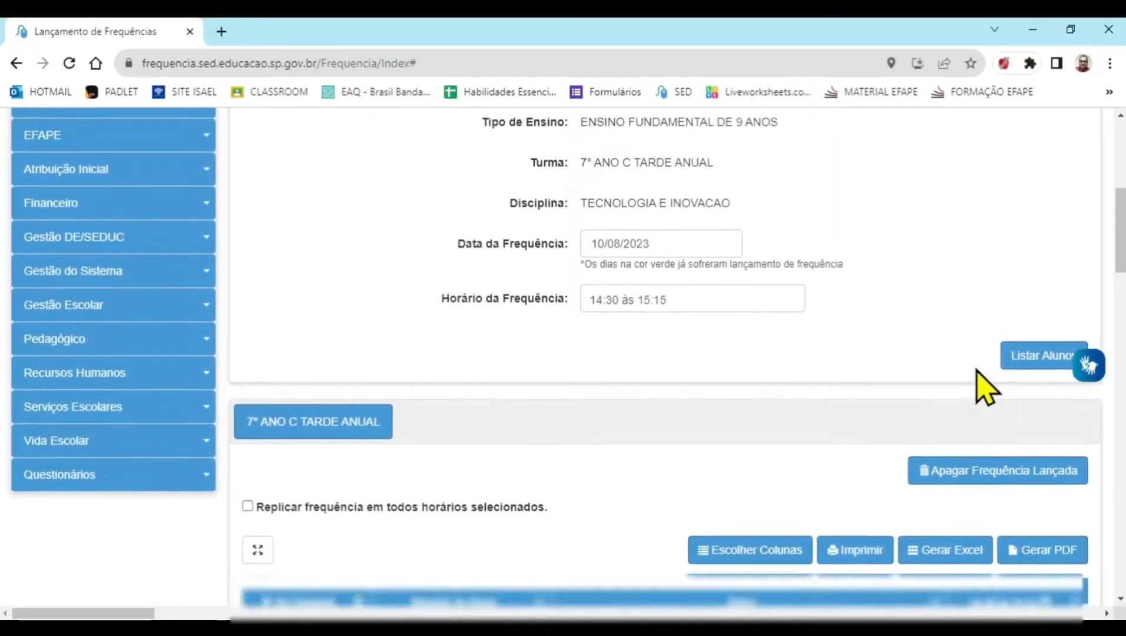
# Review the student list for 10/08/2023, register its attendance and confirm saving the marked absences
pyautogui.scroll(-2, 986, 388)
pyautogui.scroll(-4, 985, 389)
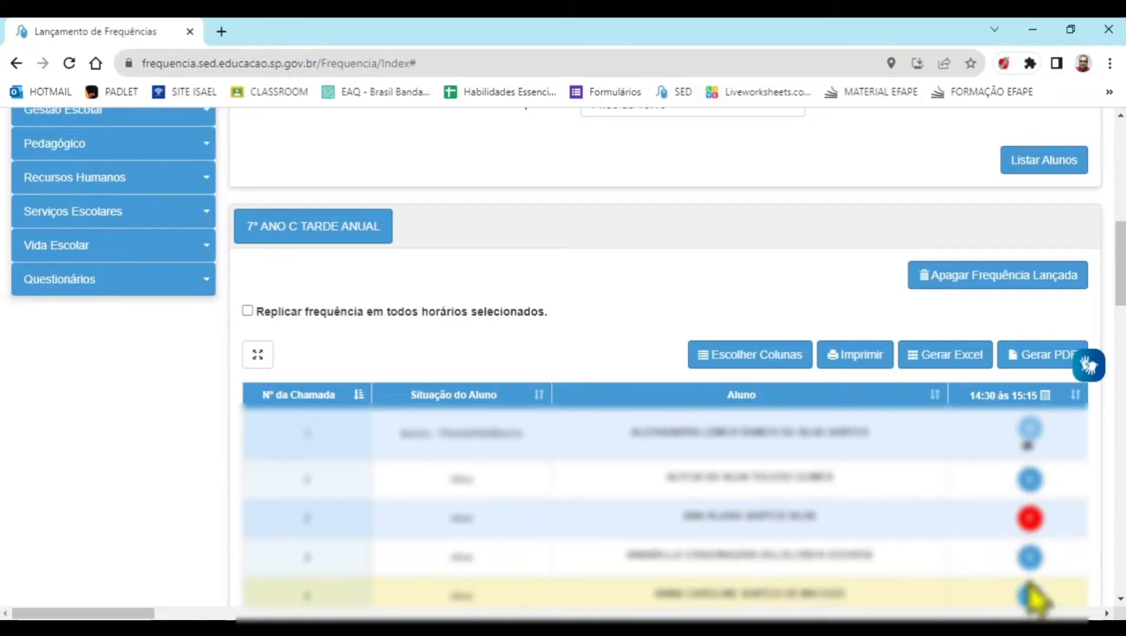
pyautogui.scroll(-15, 1048, 614)
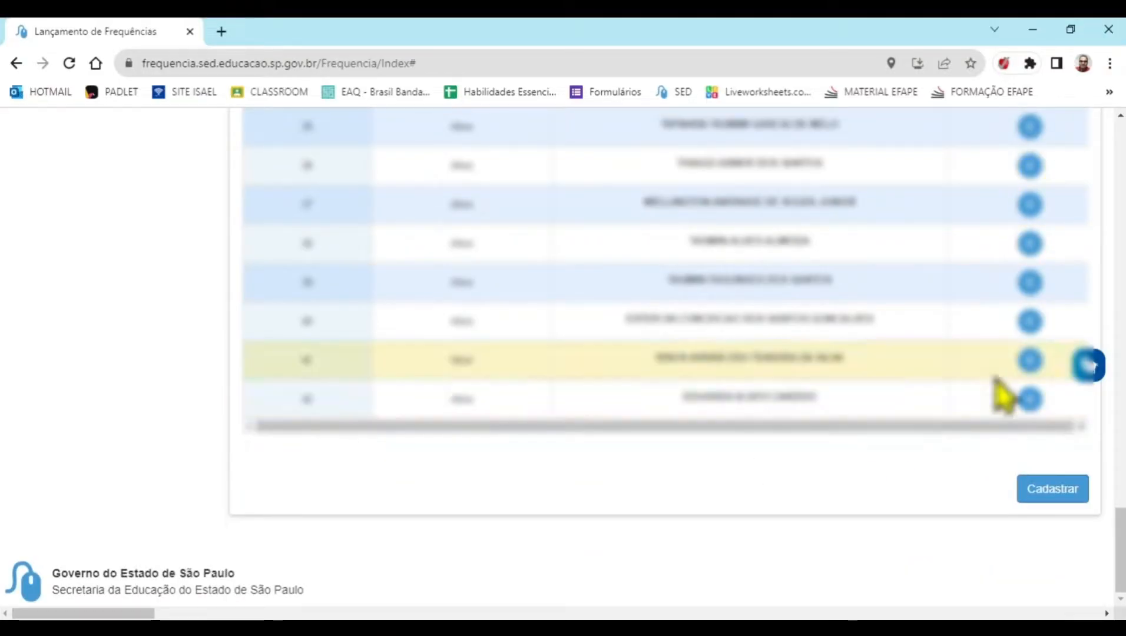
pyautogui.click(1053, 501)
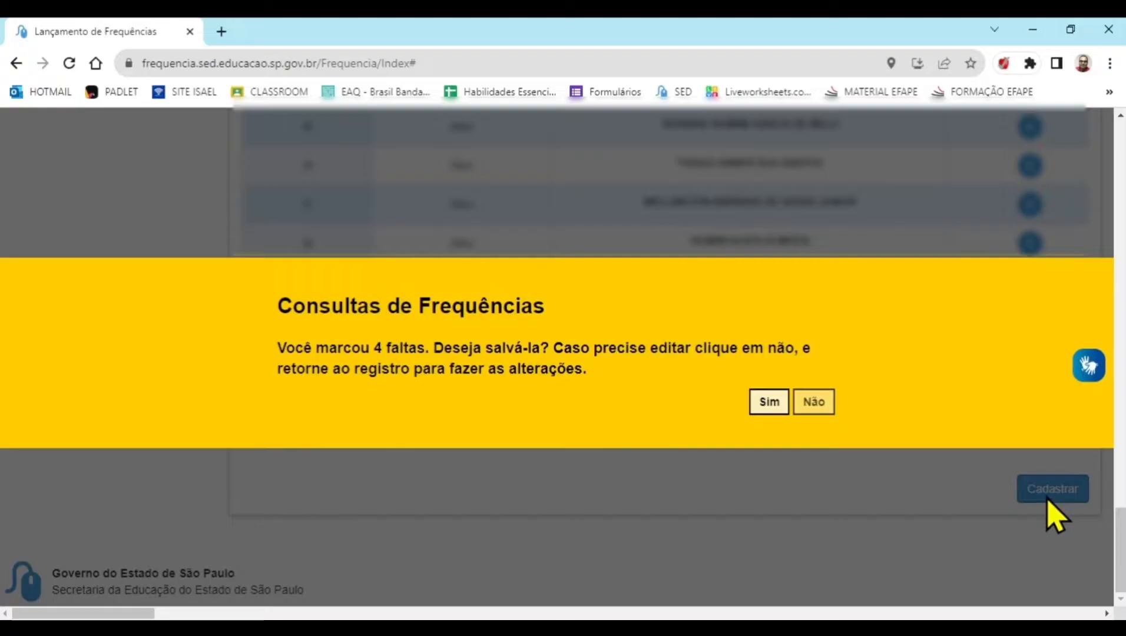
pyautogui.moveTo(375, 349); pyautogui.dragTo(425, 362)
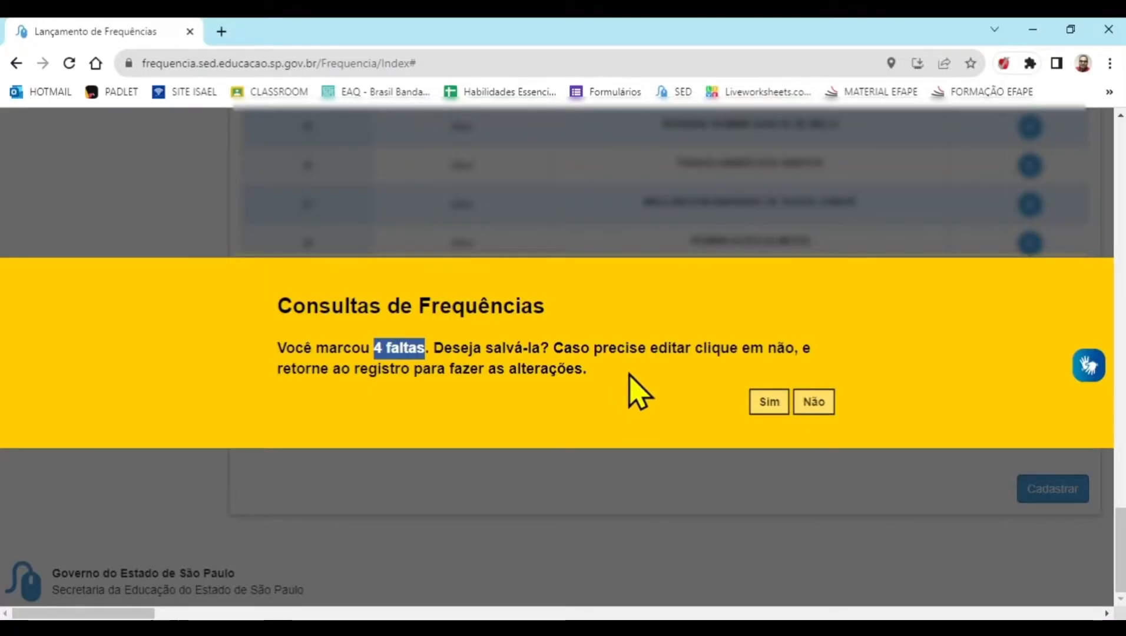
pyautogui.click(767, 403)
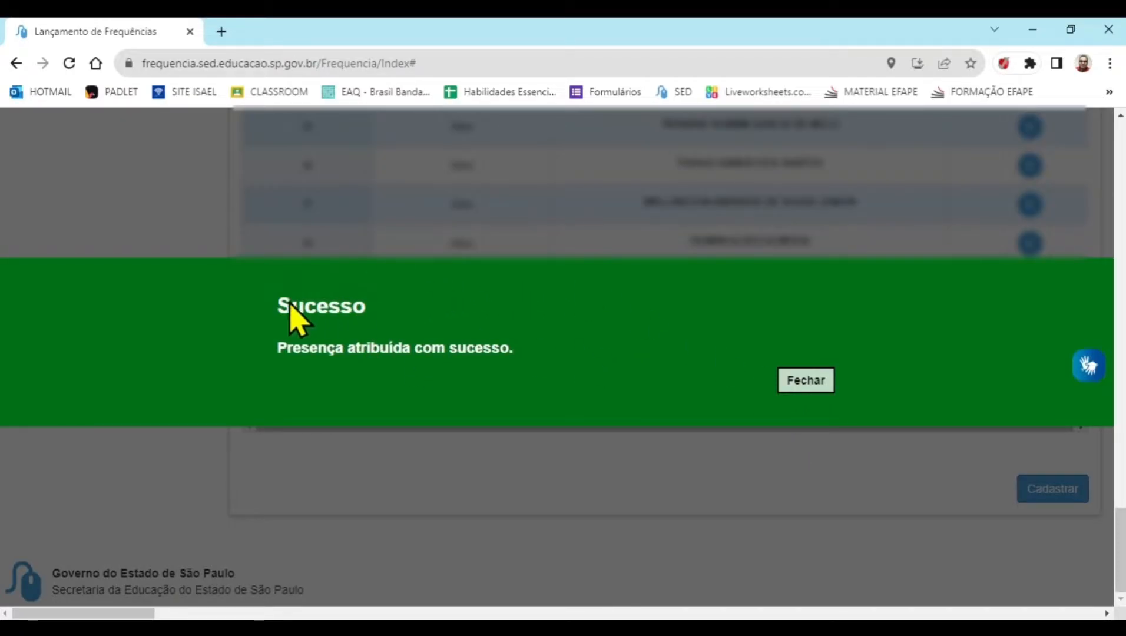
pyautogui.click(806, 380)
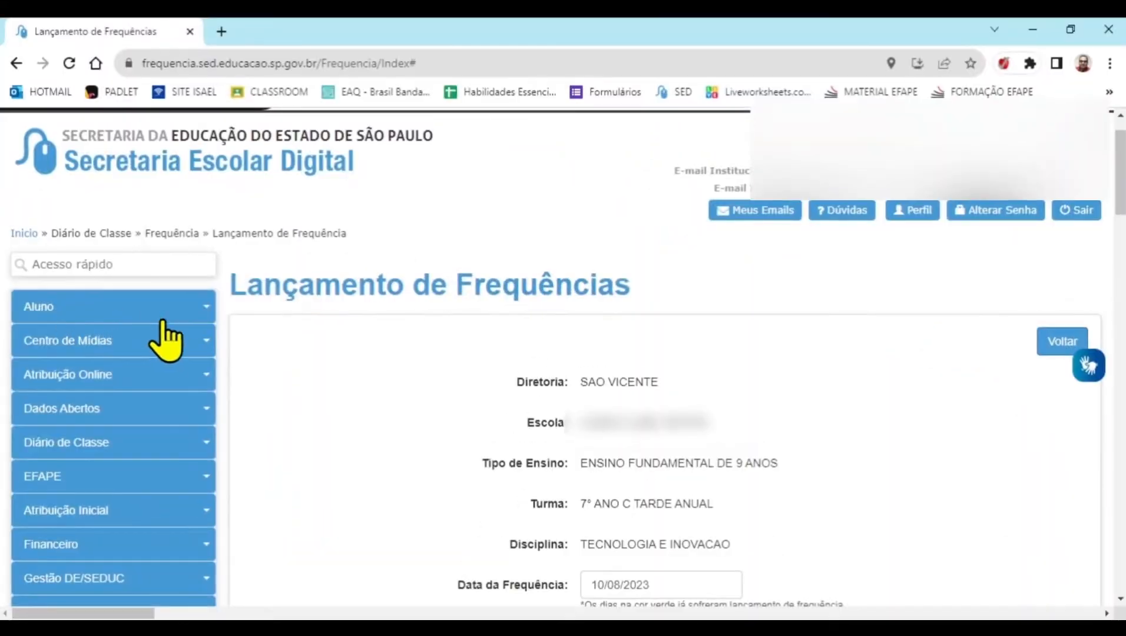
# Open the Relatório - Frequência e Registro de Aulas page under Diário de Classe
pyautogui.scroll(-1, 166, 335)
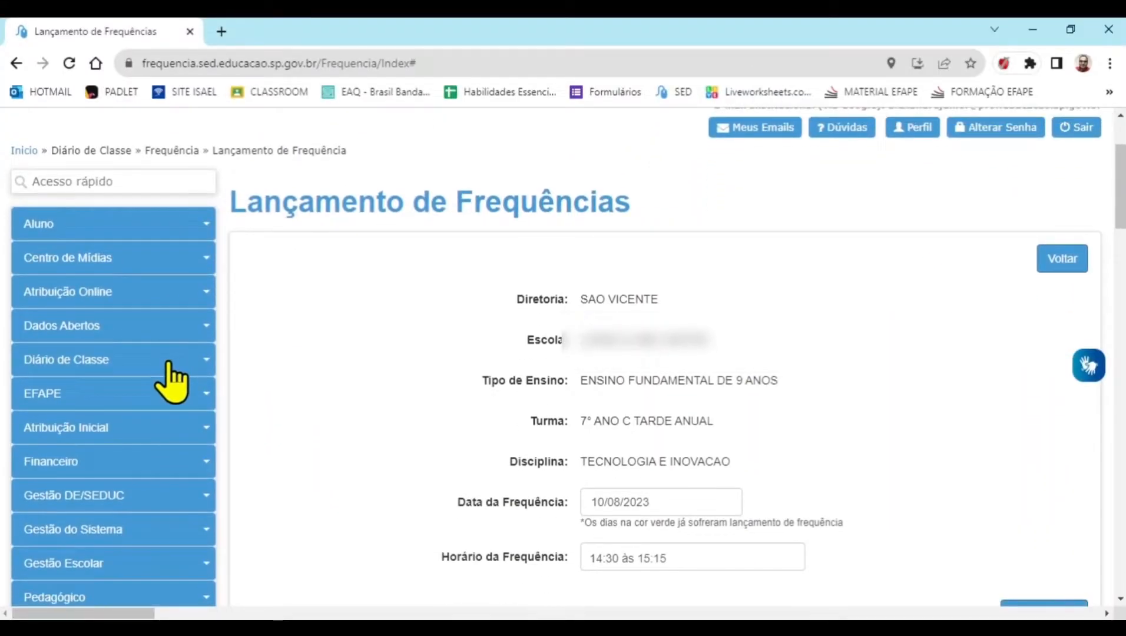
pyautogui.click(168, 363)
pyautogui.scroll(-4, 168, 377)
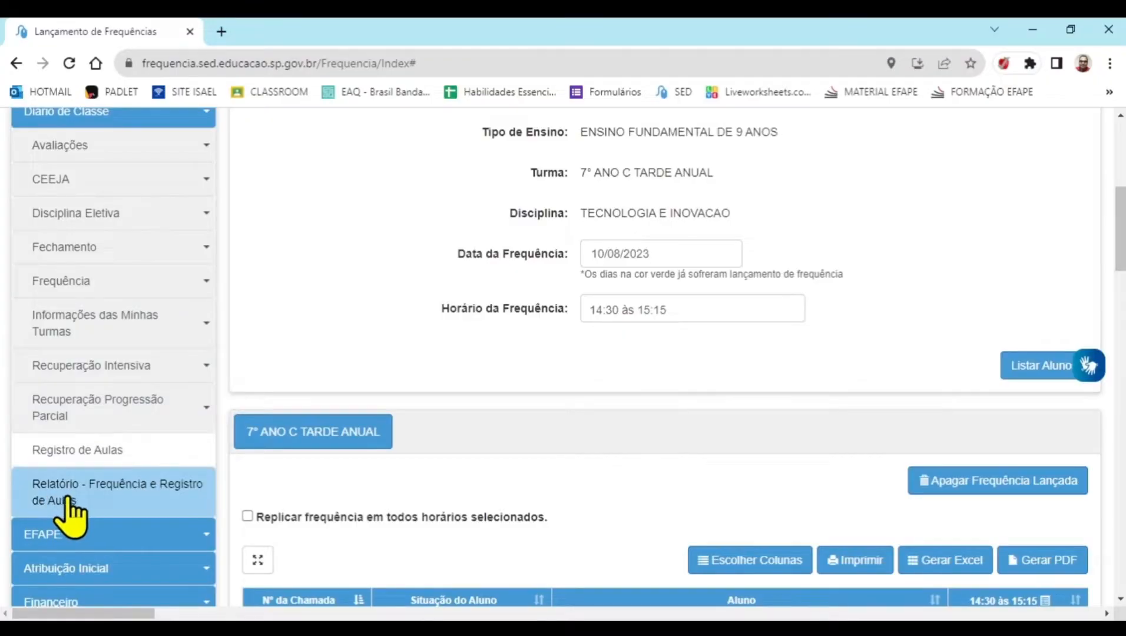
pyautogui.click(141, 500)
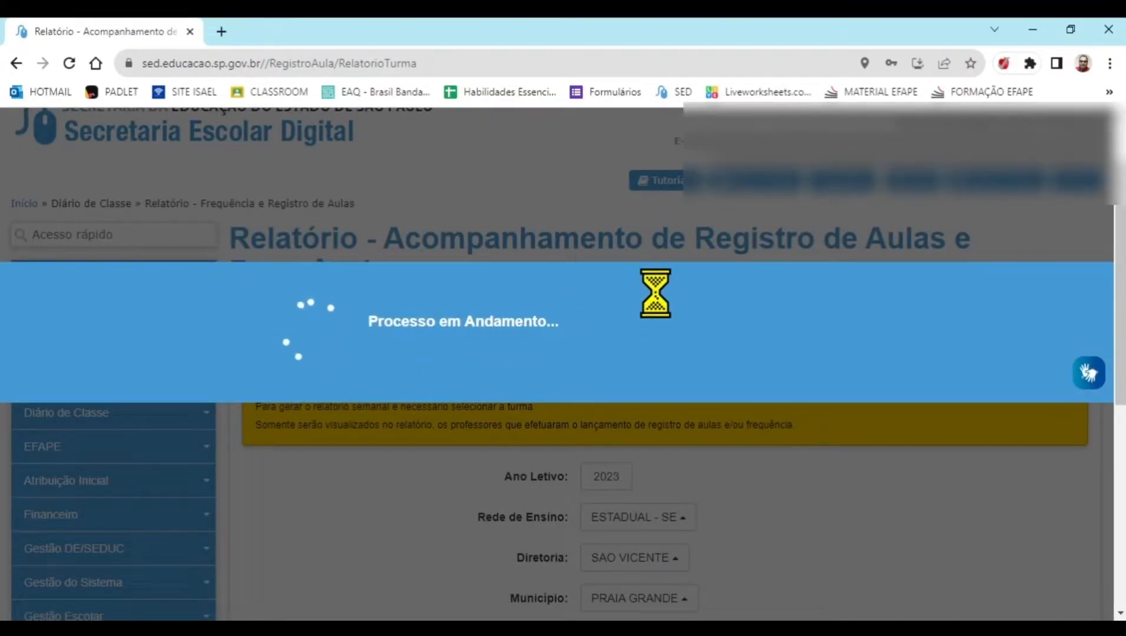
# Filter the report by the teacher's school, ENSINO FUNDAMENTAL DE 9 ANOS and the 7° ANO C TARDE ANUAL class
pyautogui.scroll(-4, 654, 327)
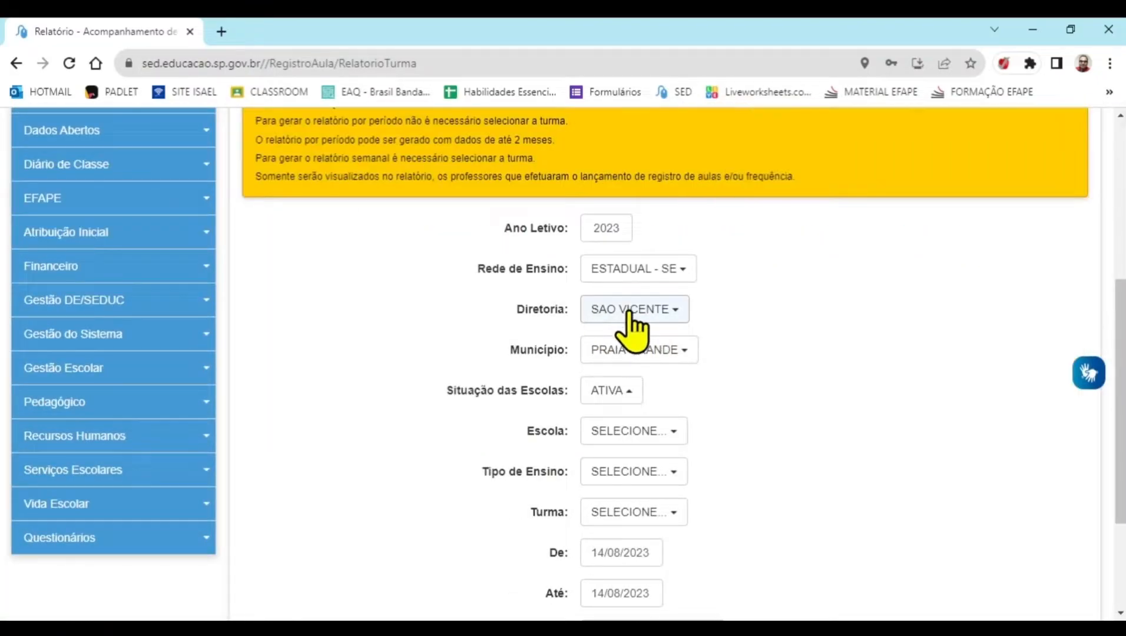
pyautogui.click(655, 436)
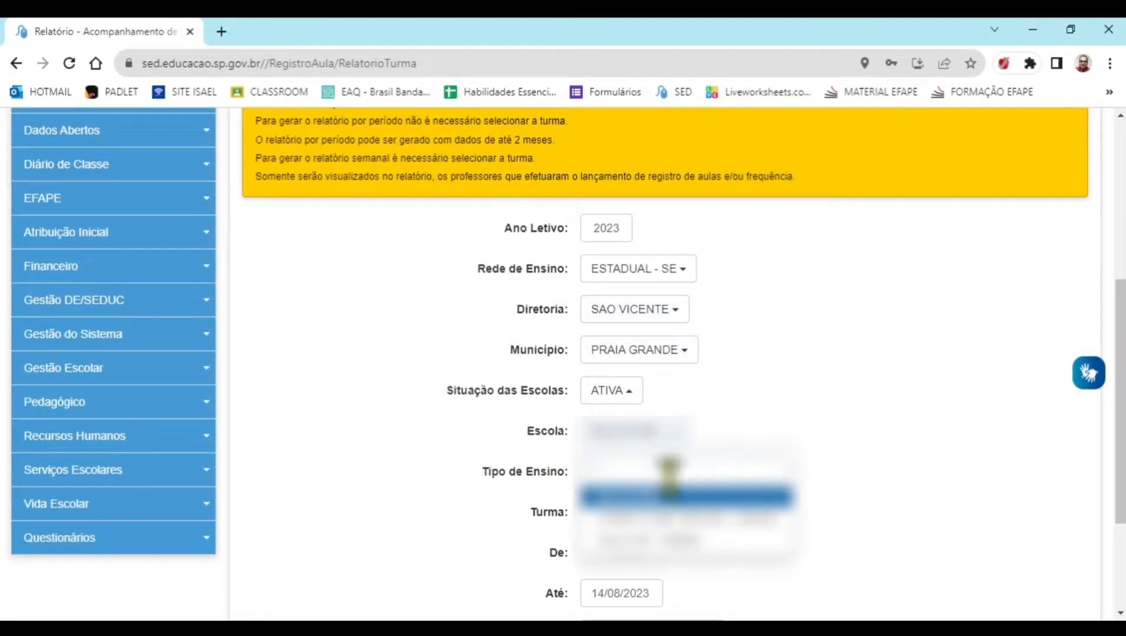
pyautogui.click(672, 540)
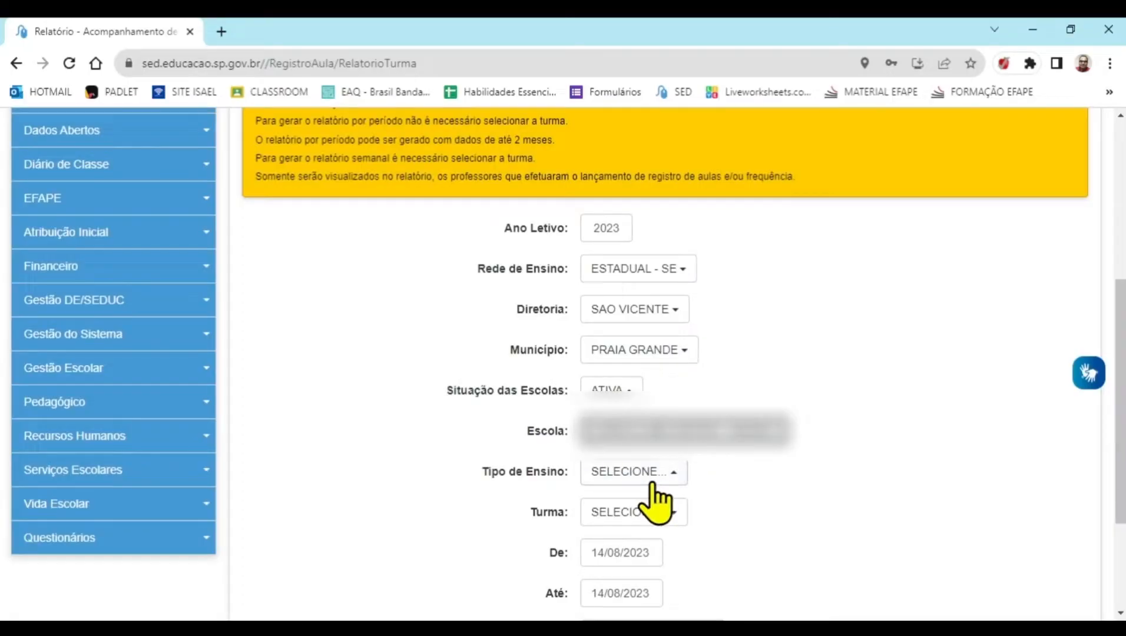
pyautogui.click(655, 482)
pyautogui.click(736, 375)
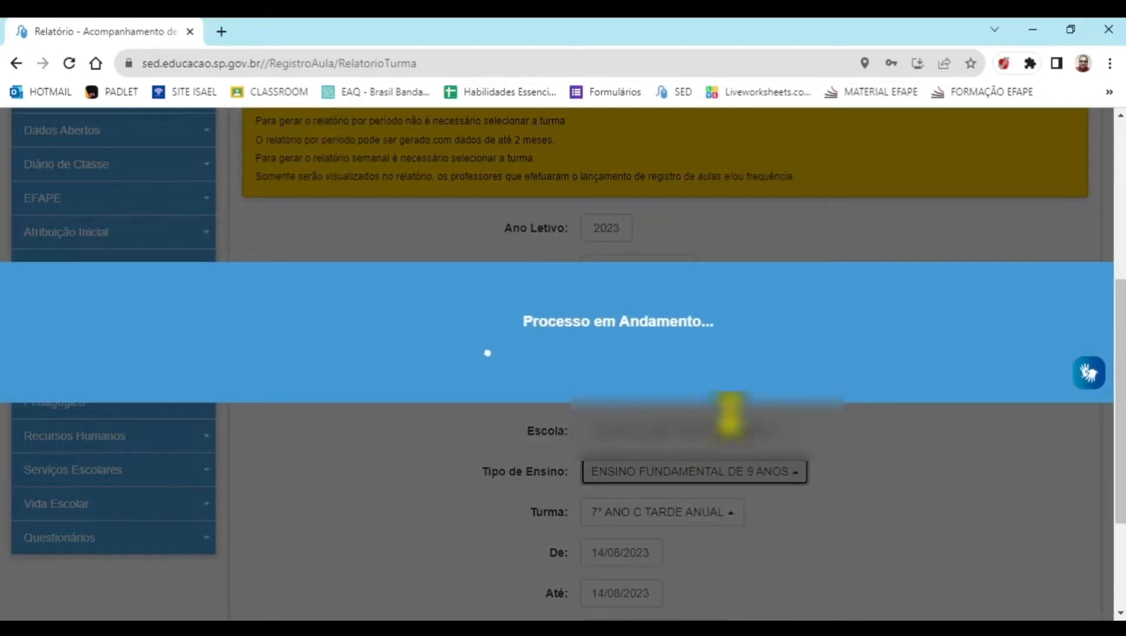
# Set the report's start date to 07/08/2023, restrict it to MEUS REGISTROS, and generate the weekly report
pyautogui.scroll(-3, 733, 424)
pyautogui.click(595, 388)
pyautogui.moveTo(595, 387); pyautogui.dragTo(651, 387)
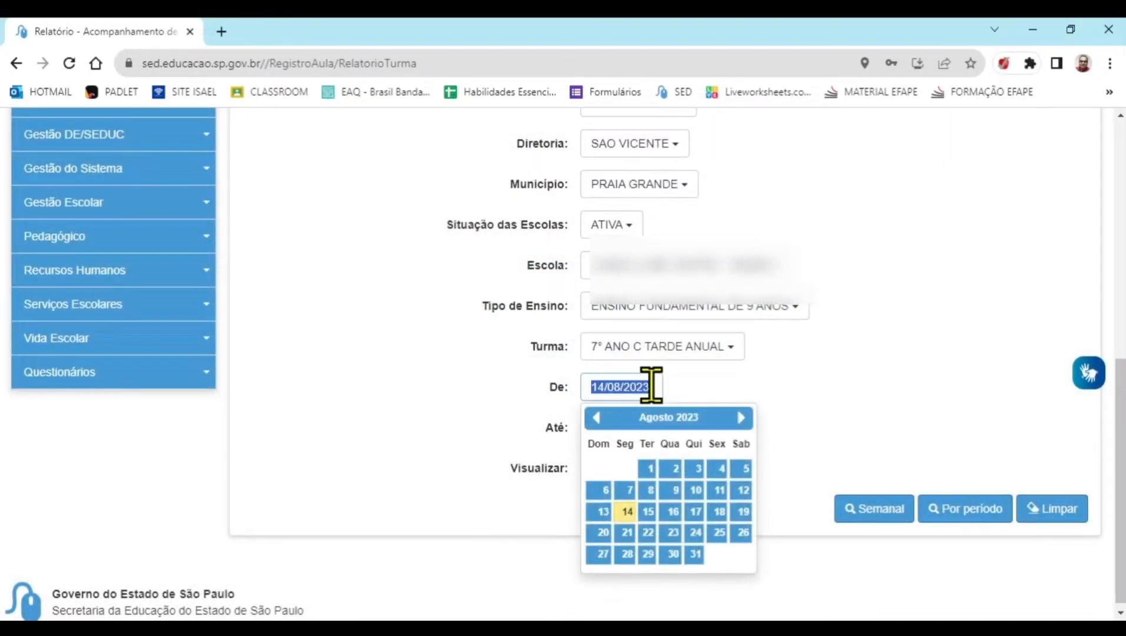
pyautogui.click(626, 492)
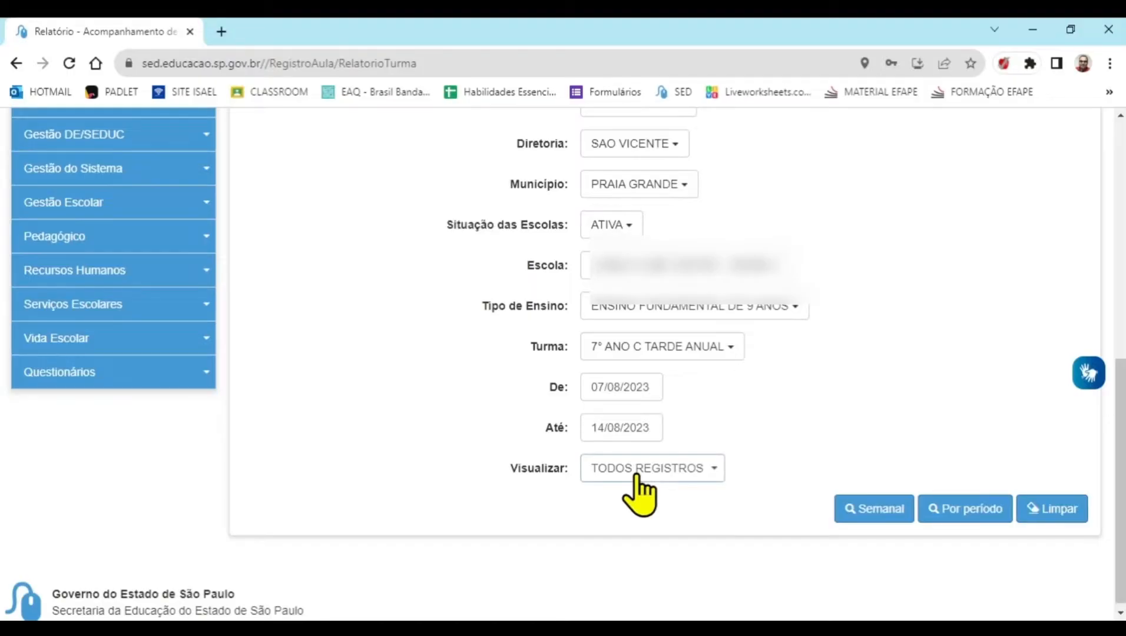
pyautogui.press('Down')
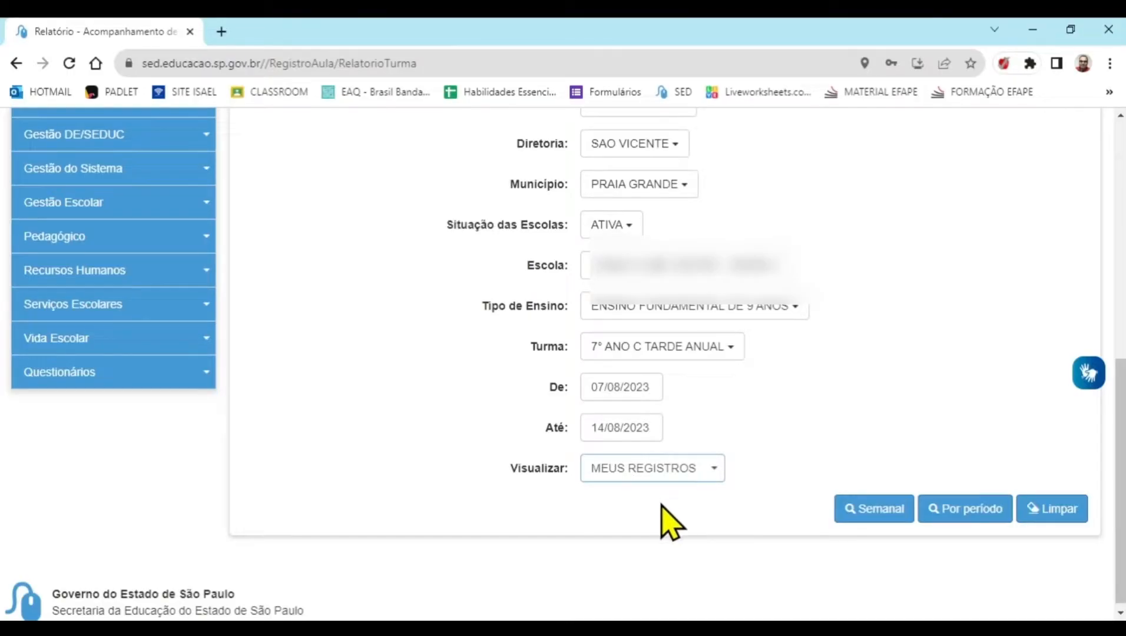
pyautogui.click(862, 513)
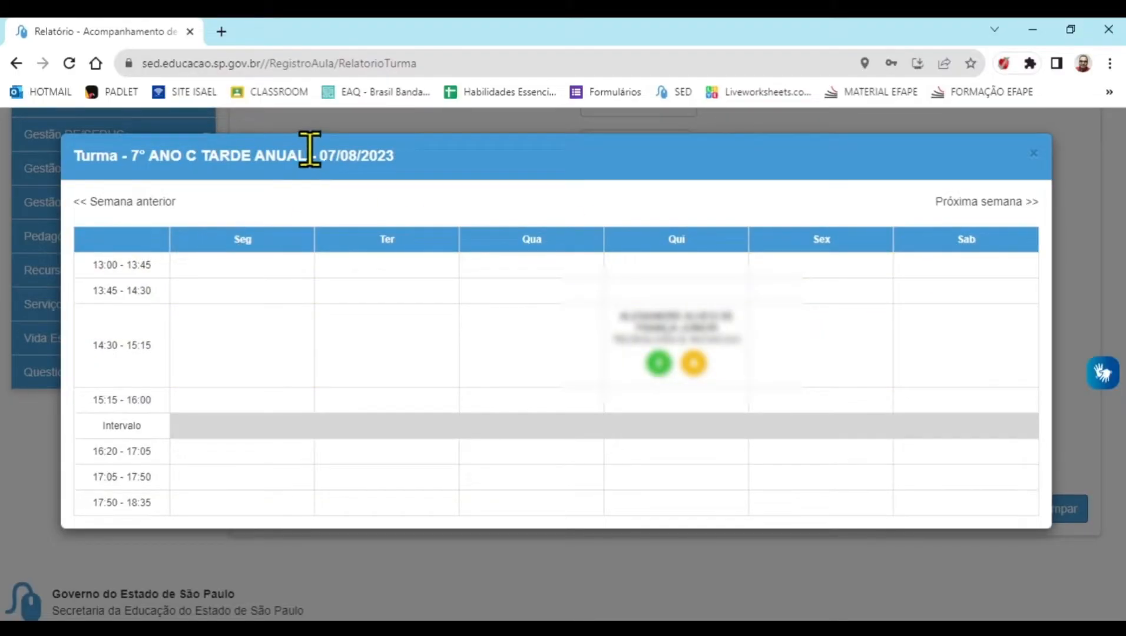
# Examine the class's lesson and attendance records in the weekly reports for 07/08/2023, 14/08/2023 and 31/07/2023
pyautogui.moveTo(334, 155); pyautogui.dragTo(403, 171)
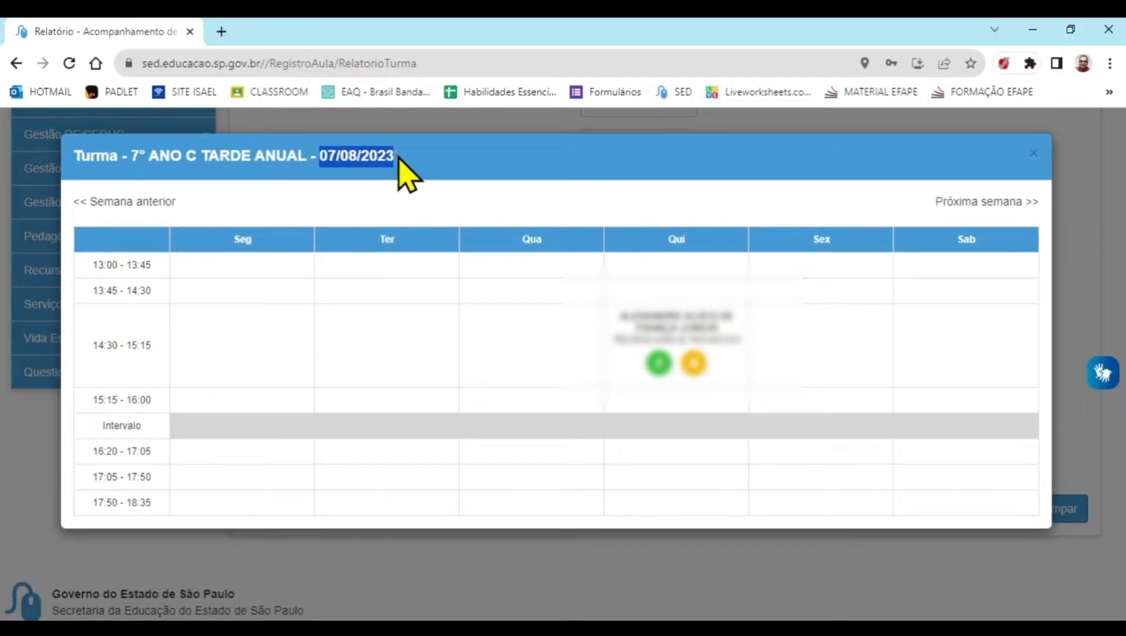
pyautogui.doubleClick(244, 237)
pyautogui.click(259, 242)
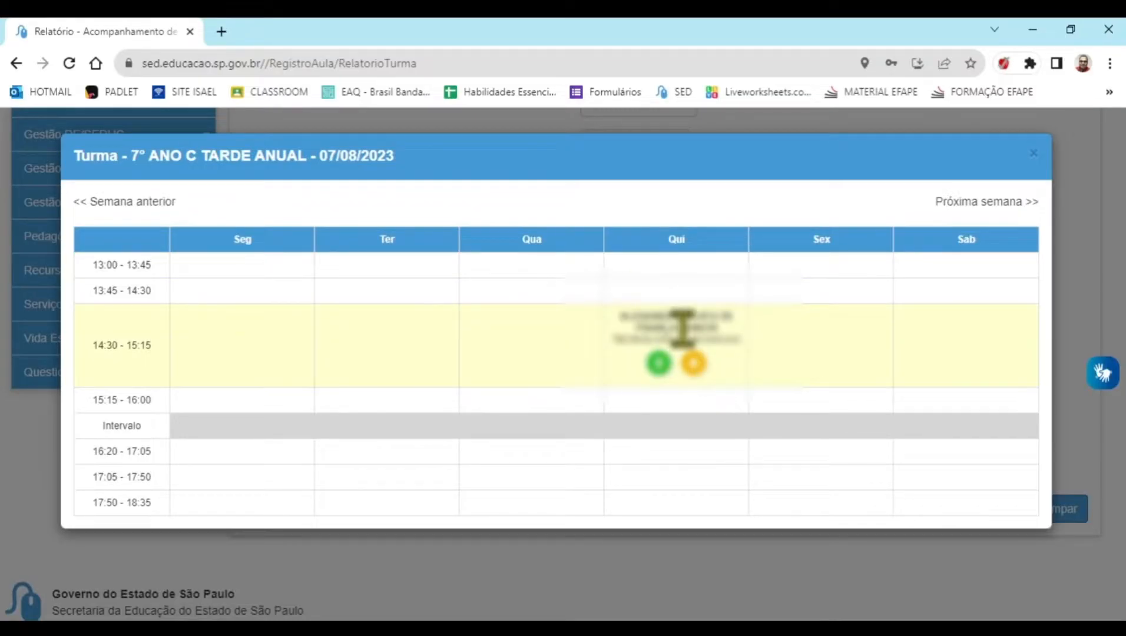
pyautogui.click(965, 203)
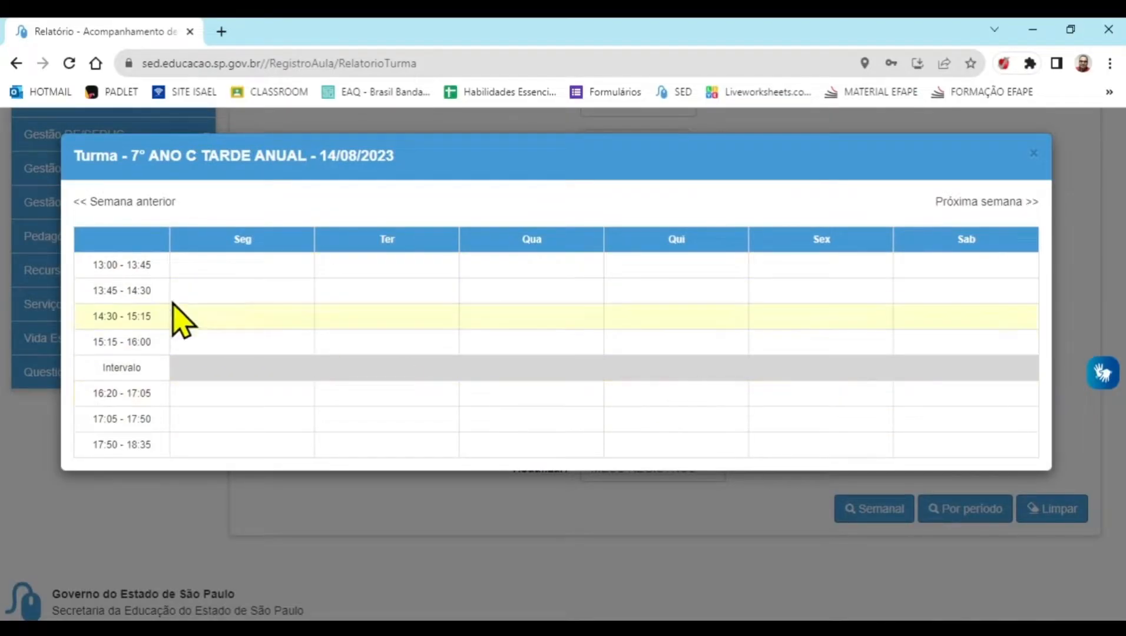
pyautogui.click(91, 202)
pyautogui.click(92, 203)
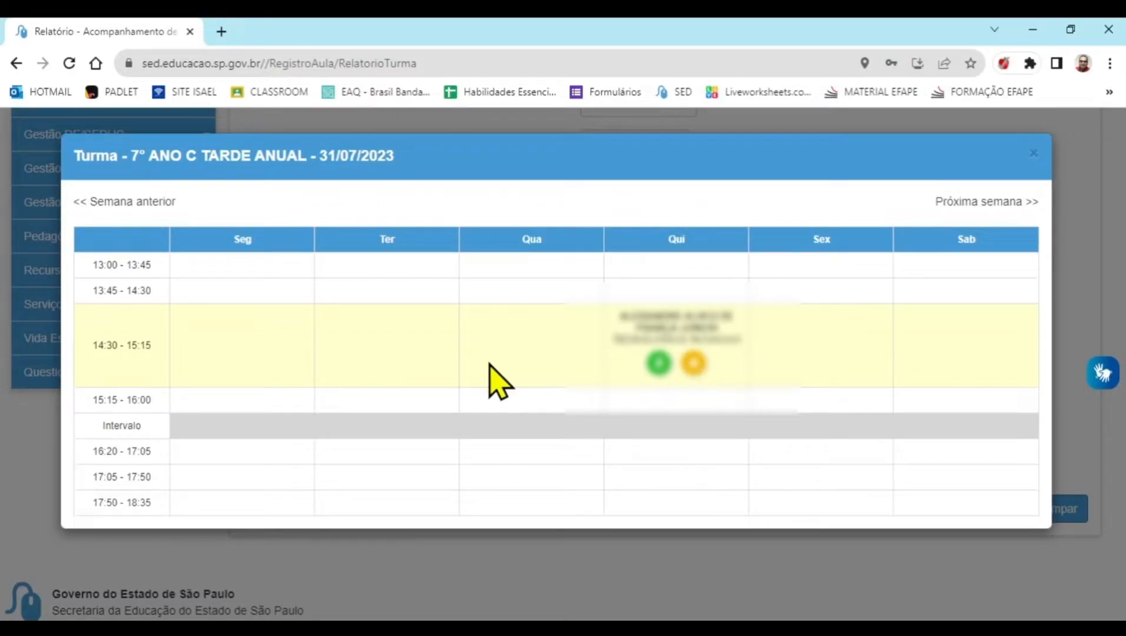
# Close the weekly report, generate the report by period instead, and show 100 records per page
pyautogui.click(1034, 154)
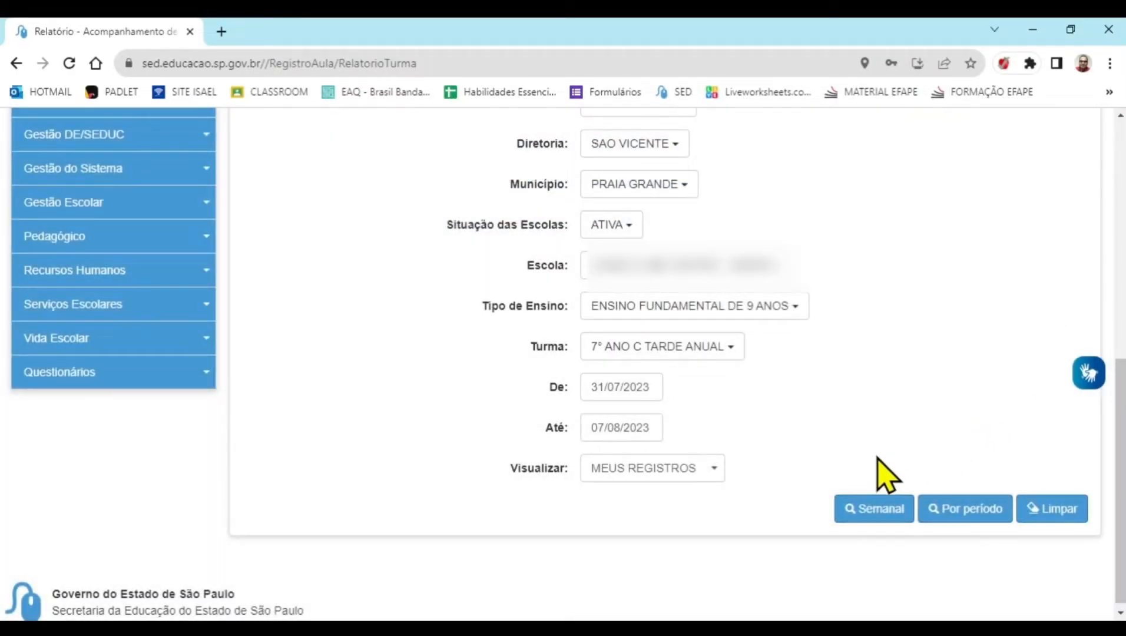
pyautogui.click(956, 510)
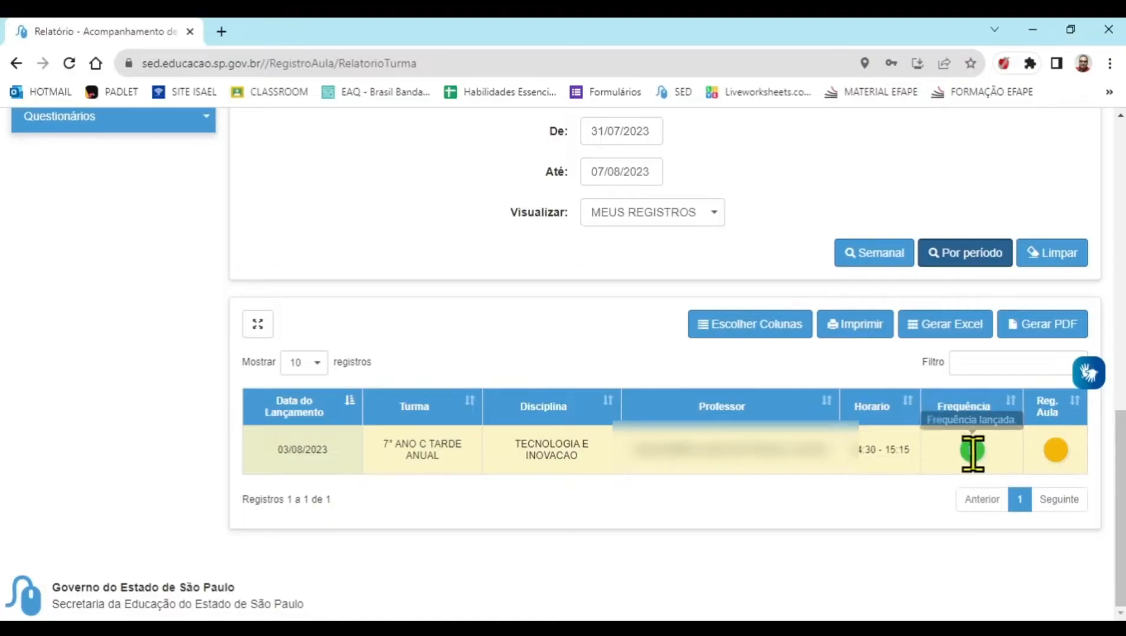
pyautogui.click(308, 363)
pyautogui.click(304, 412)
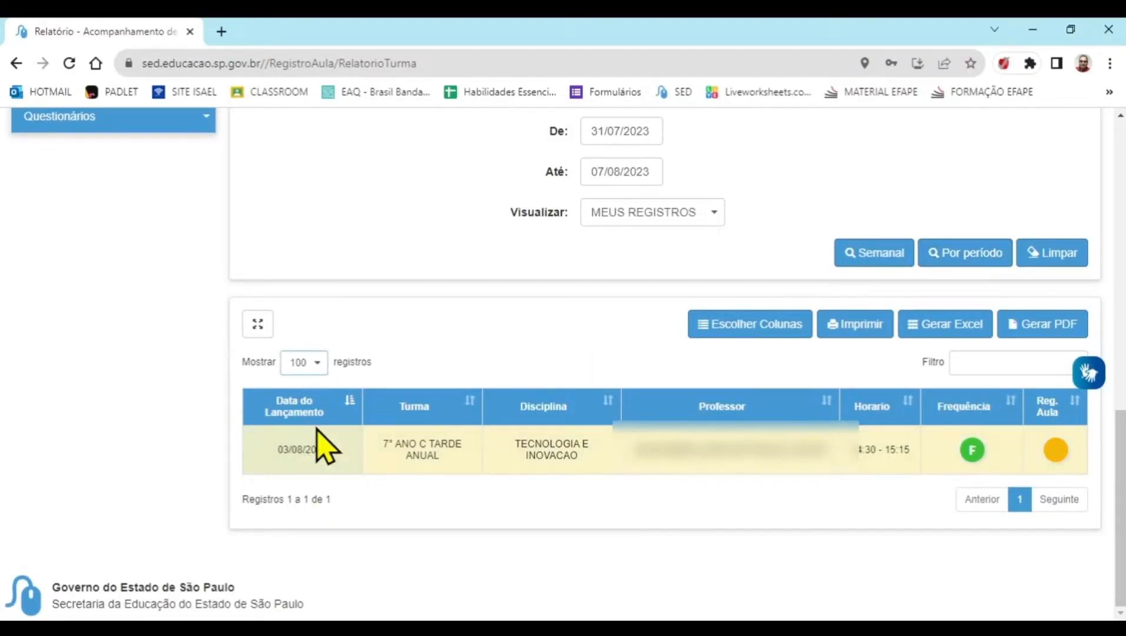
# Set the report's start date to 03/07/2023 and generate the report by period again
pyautogui.click(617, 134)
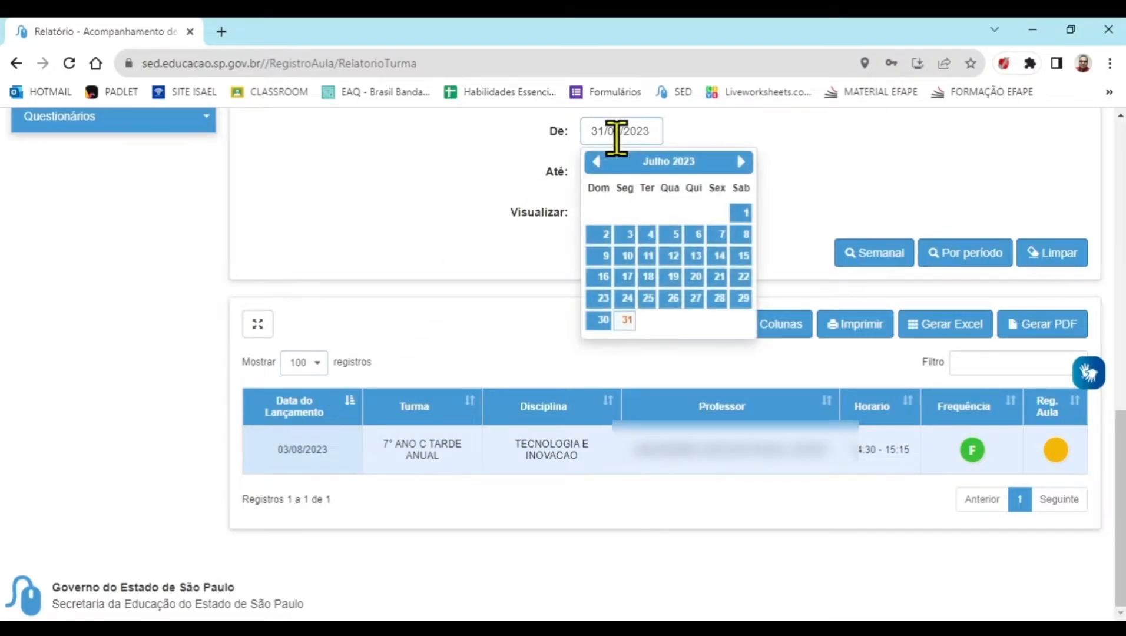
pyautogui.click(628, 234)
pyautogui.click(943, 253)
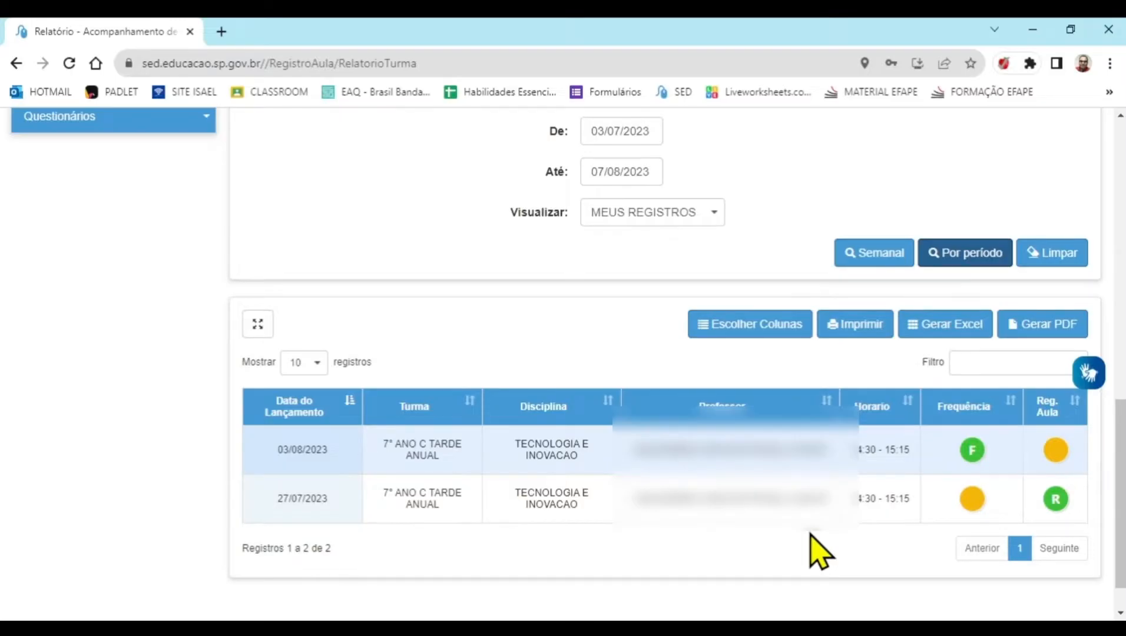
# Open the Lançamento das Avaliações page in the Avaliações section of Diário de Classe
pyautogui.scroll(10, 819, 551)
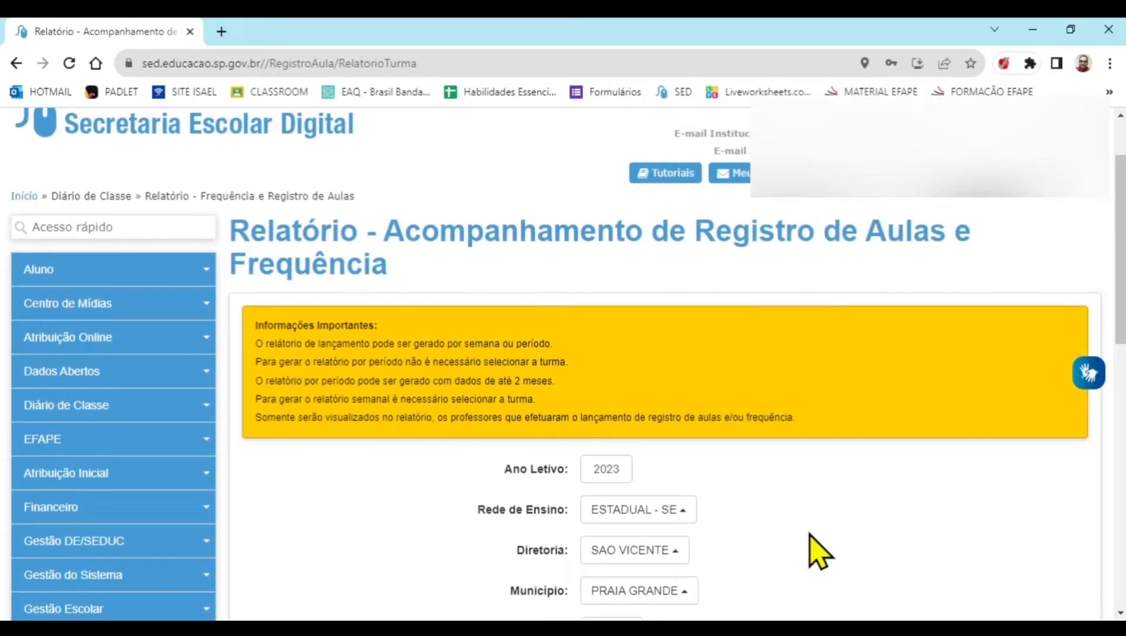
pyautogui.scroll(2, 936, 571)
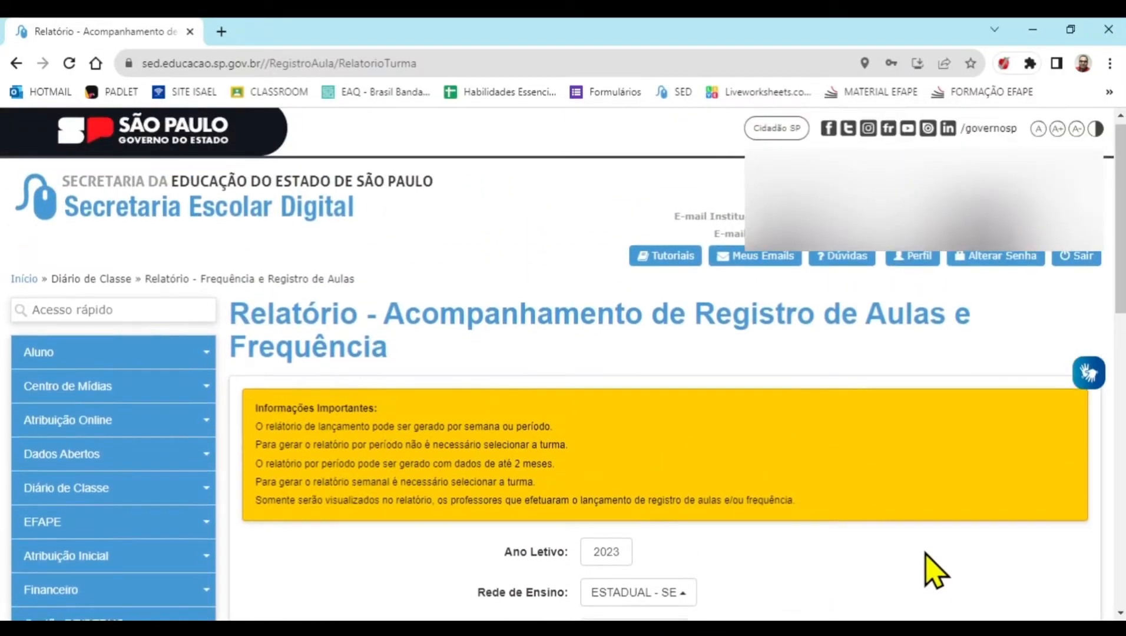
pyautogui.click(124, 490)
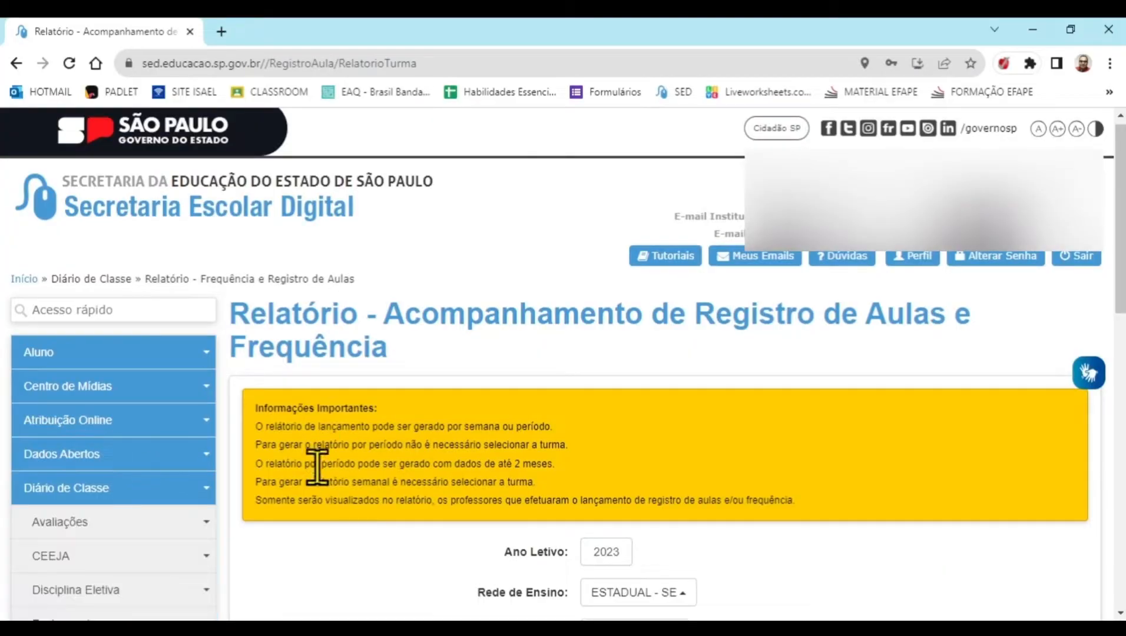
pyautogui.click(186, 533)
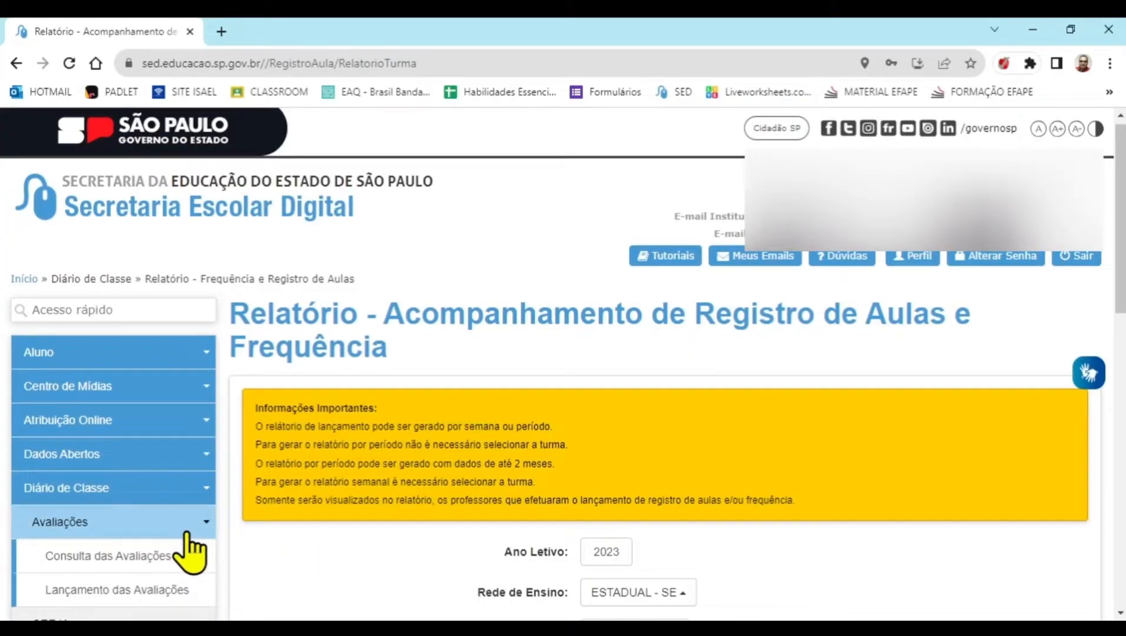
pyautogui.scroll(-1, 191, 529)
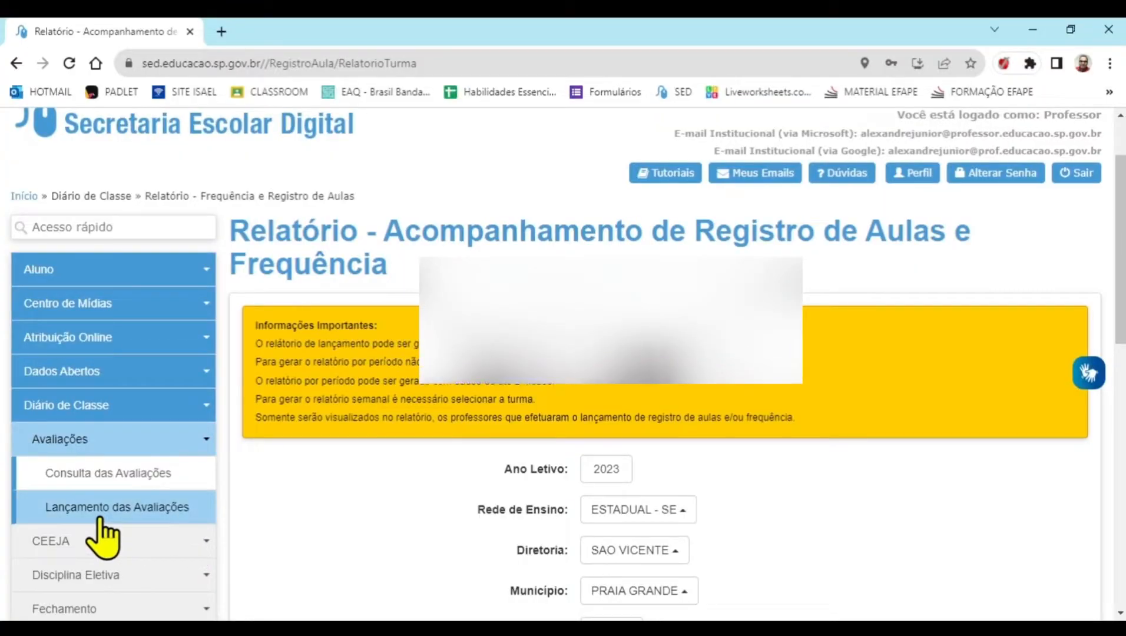
pyautogui.click(126, 520)
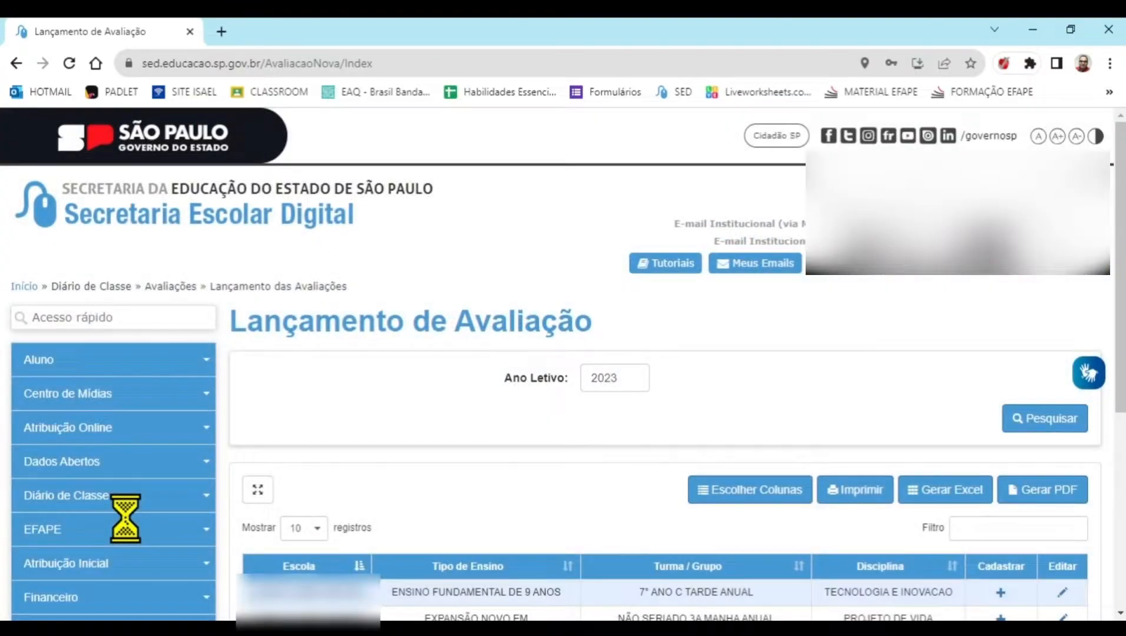
# Start a 3º Bimestre assessment for 7° ANO C TARDE ANUAL, Tecnologia e Inovação, with type Atividade and name RESENHA
pyautogui.scroll(-2, 464, 339)
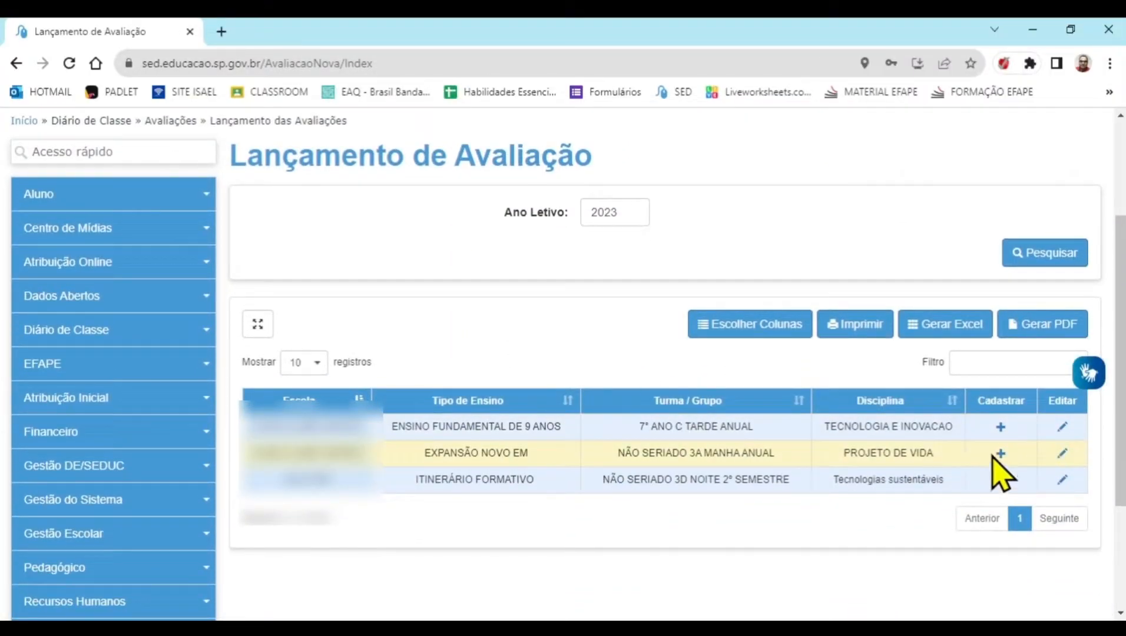
pyautogui.click(1001, 428)
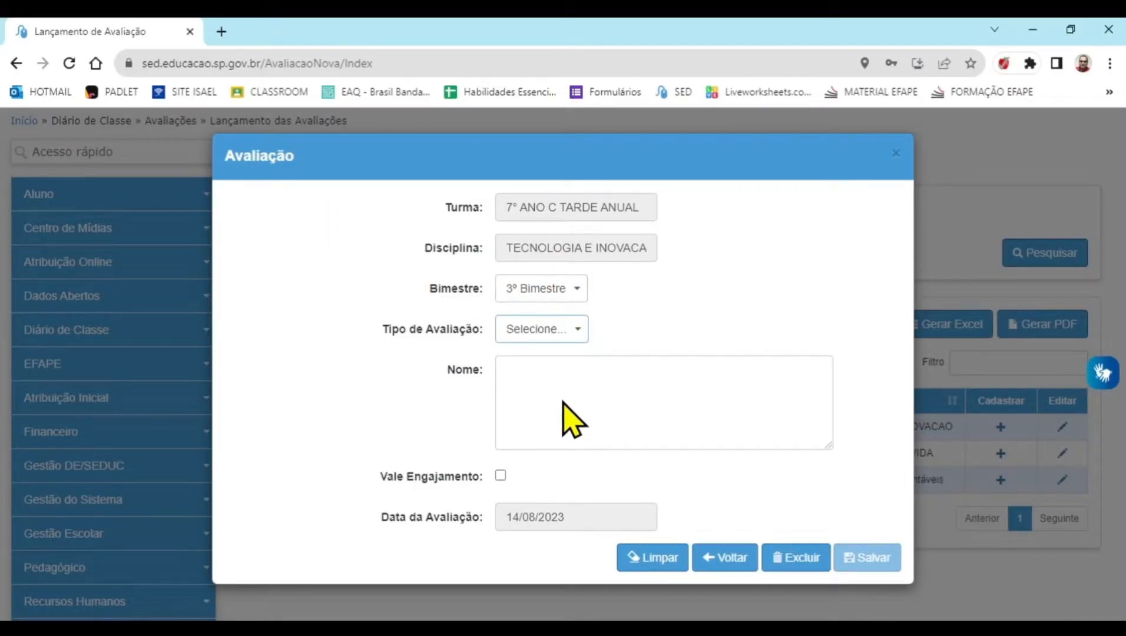
pyautogui.click(541, 386)
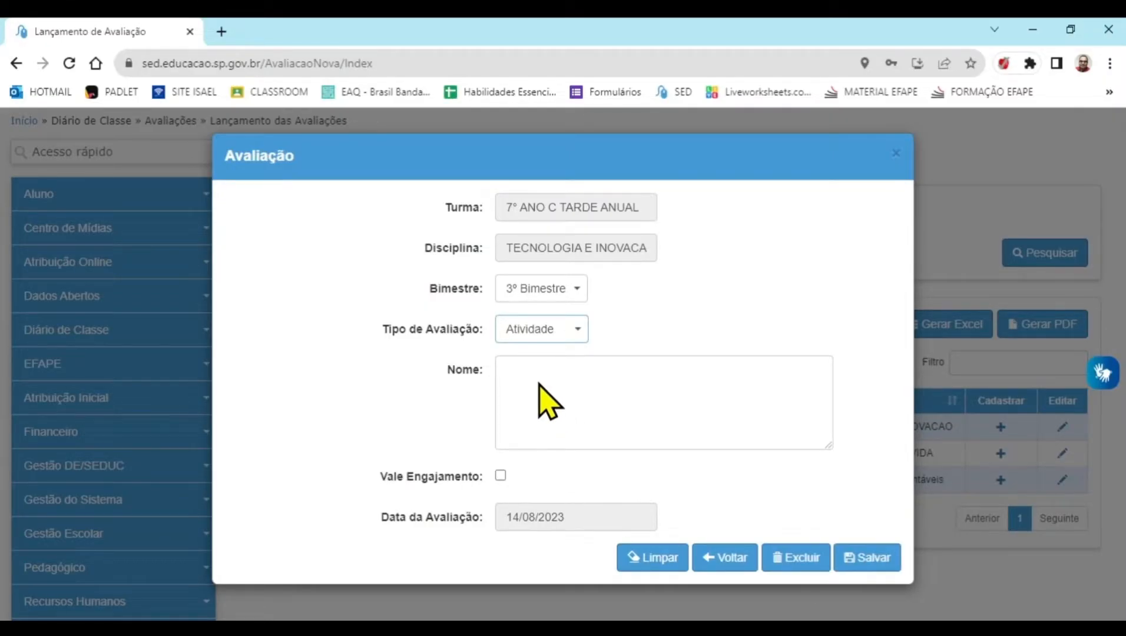
pyautogui.click(532, 401)
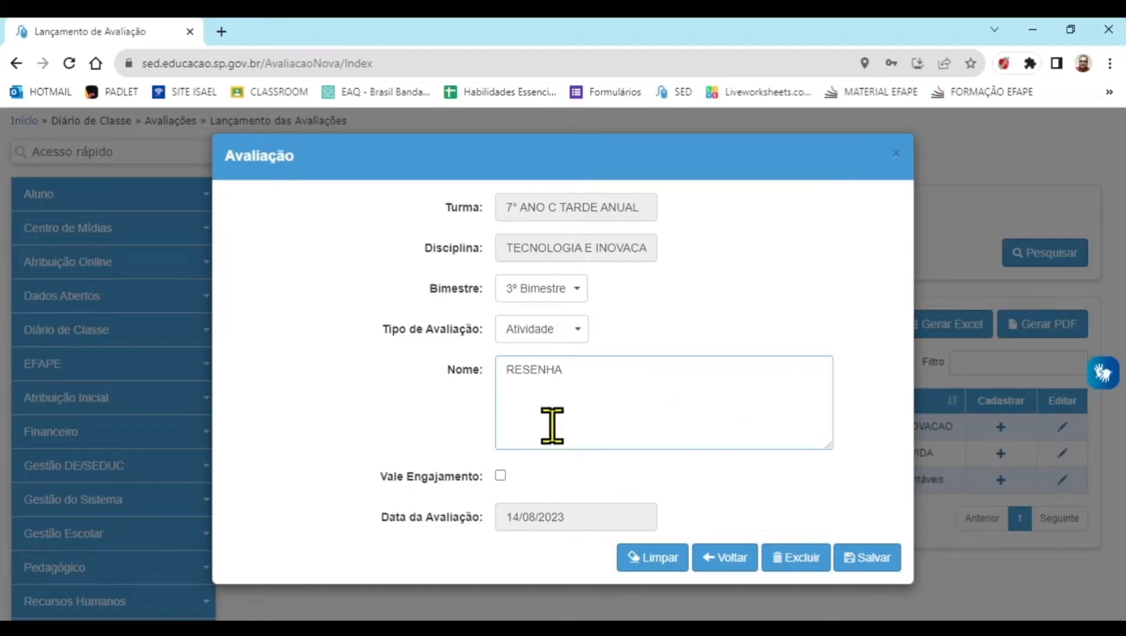
# Enable Vale Engajamento for the RESENHA assessment and open its student engagement entry
pyautogui.click(500, 475)
pyautogui.click(501, 476)
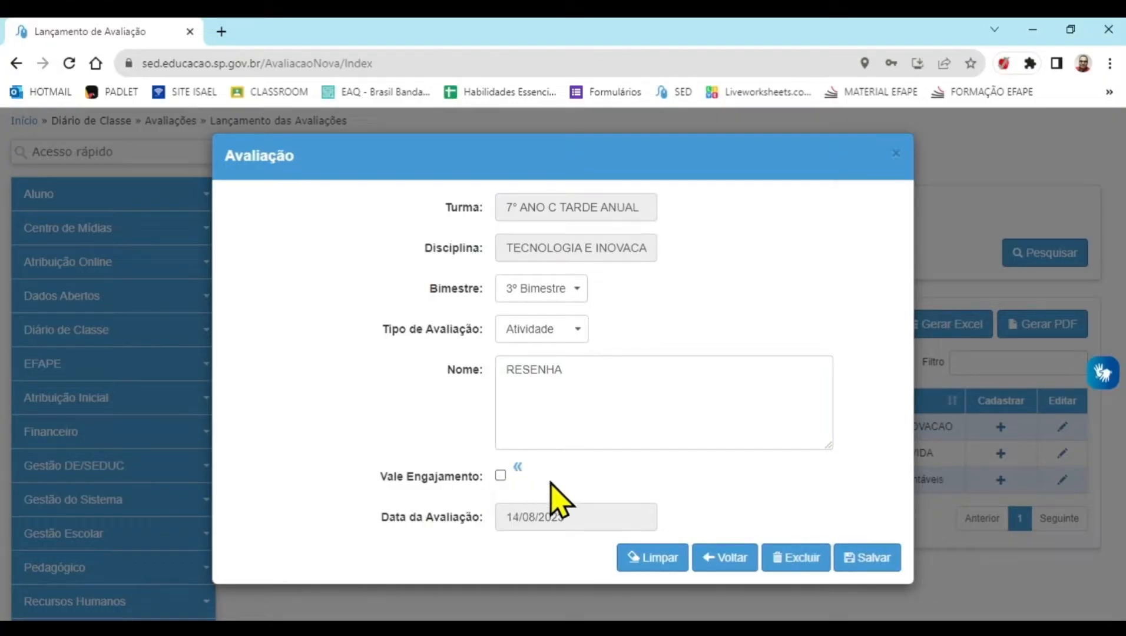
pyautogui.click(501, 476)
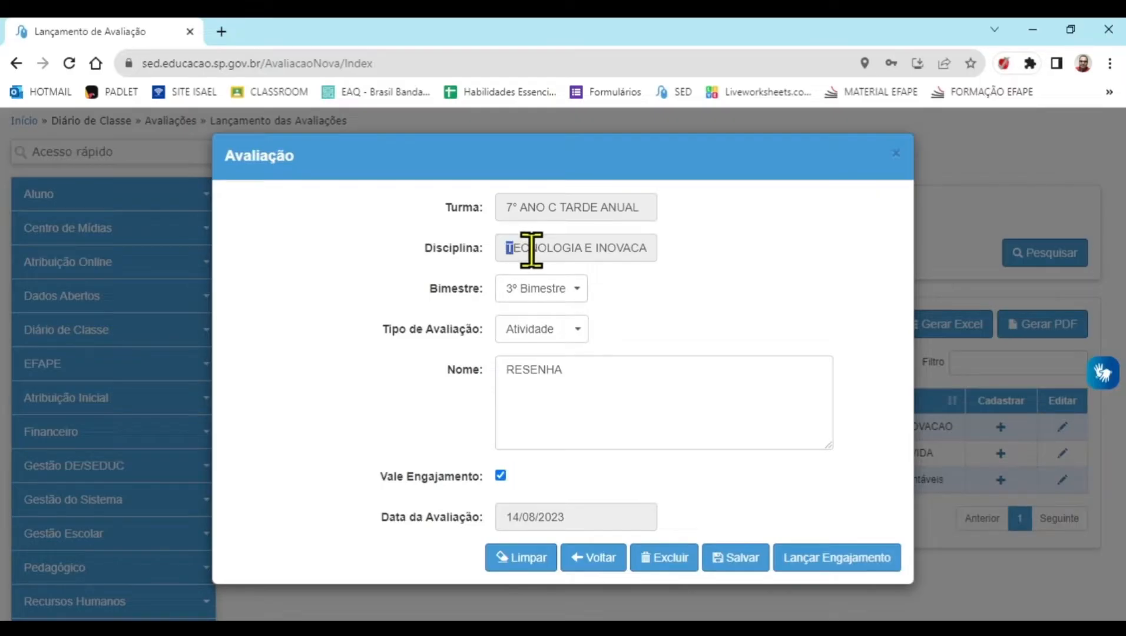
pyautogui.moveTo(531, 250); pyautogui.dragTo(651, 251)
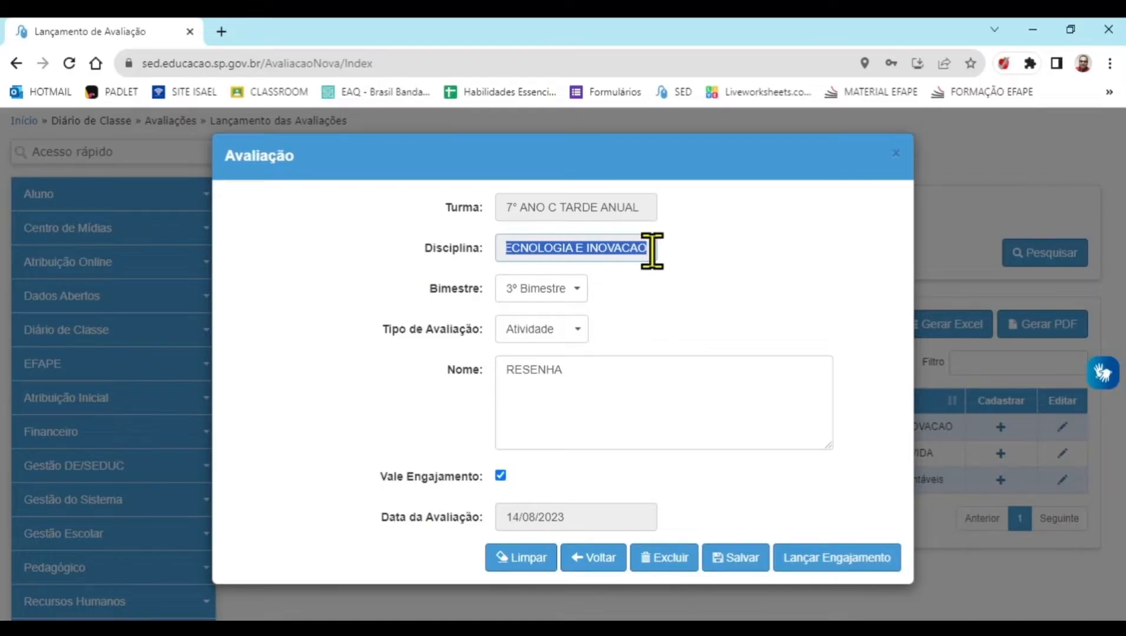
pyautogui.click(501, 476)
pyautogui.click(501, 476)
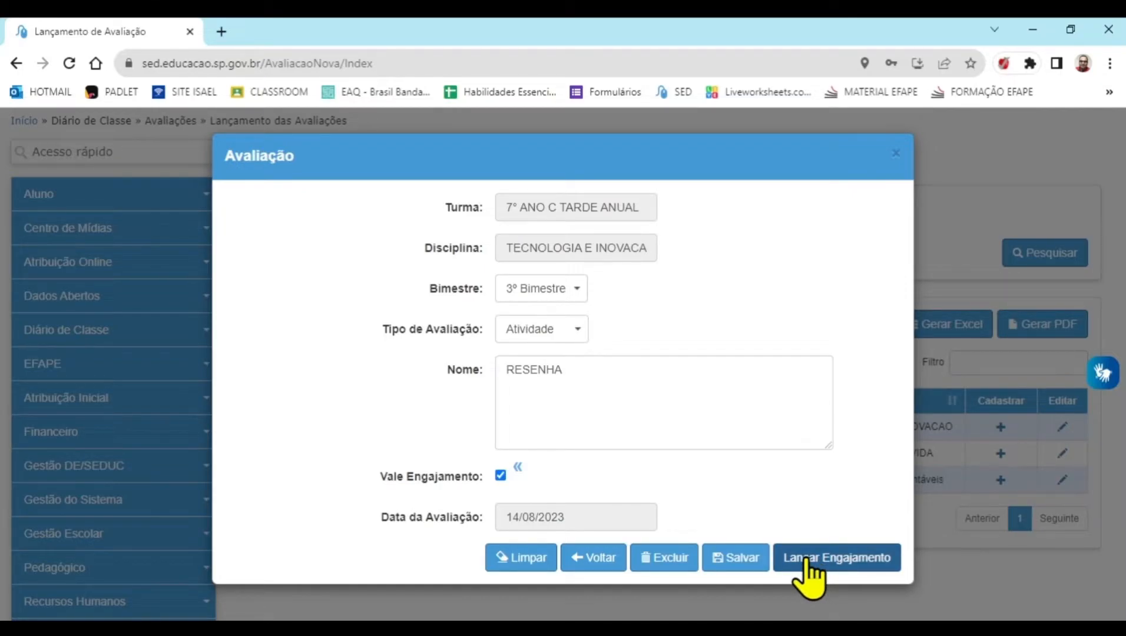
pyautogui.click(837, 560)
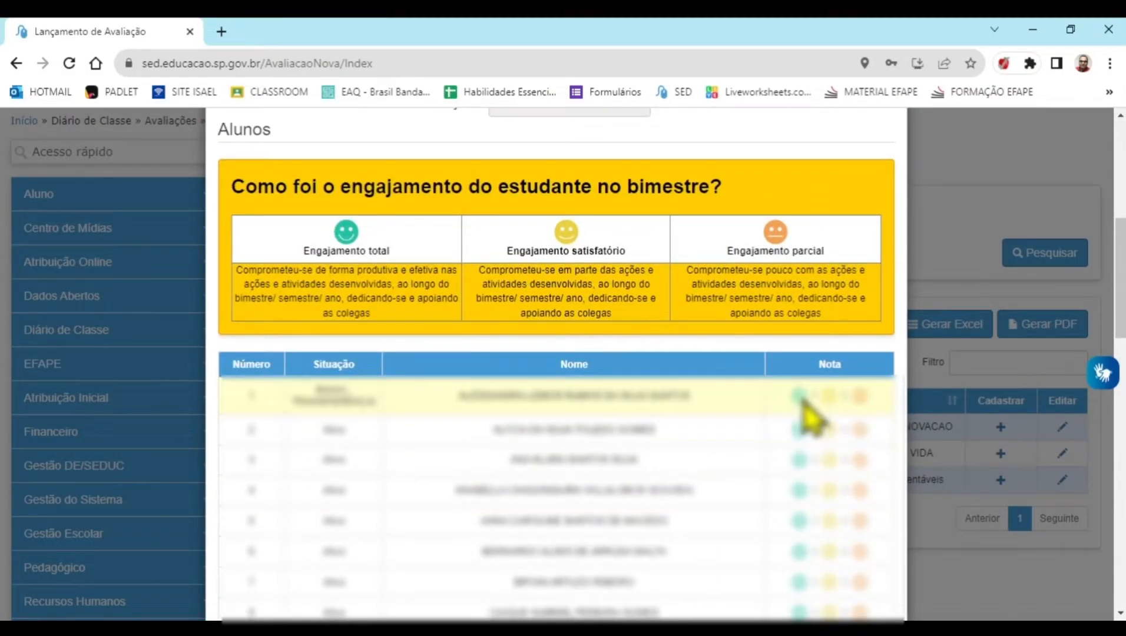
# Rate students 2 and 4 to 10 as Engajamento total and student 3 as Engajamento satisfatório
pyautogui.scroll(3, 813, 412)
pyautogui.scroll(-3, 830, 383)
pyautogui.scroll(-3, 832, 403)
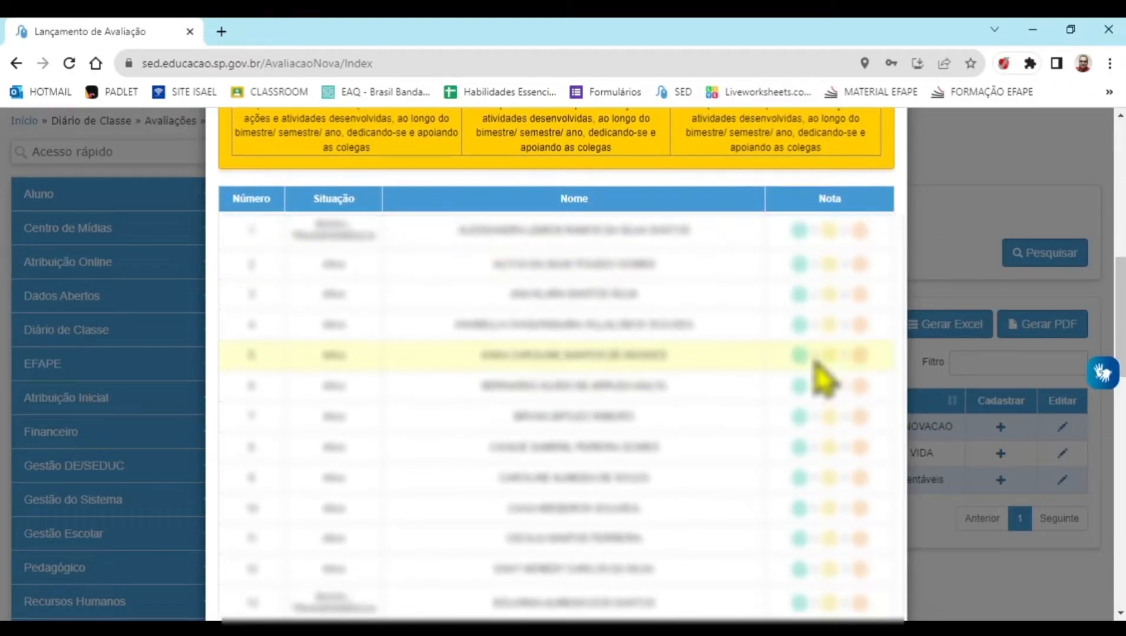
pyautogui.click(799, 265)
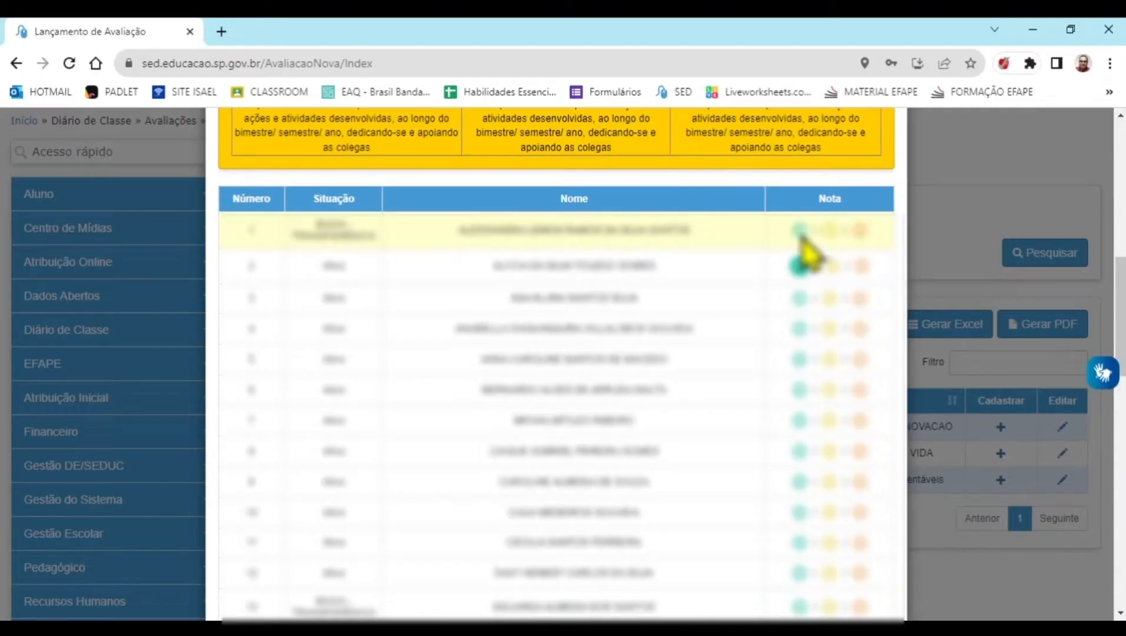
pyautogui.click(829, 298)
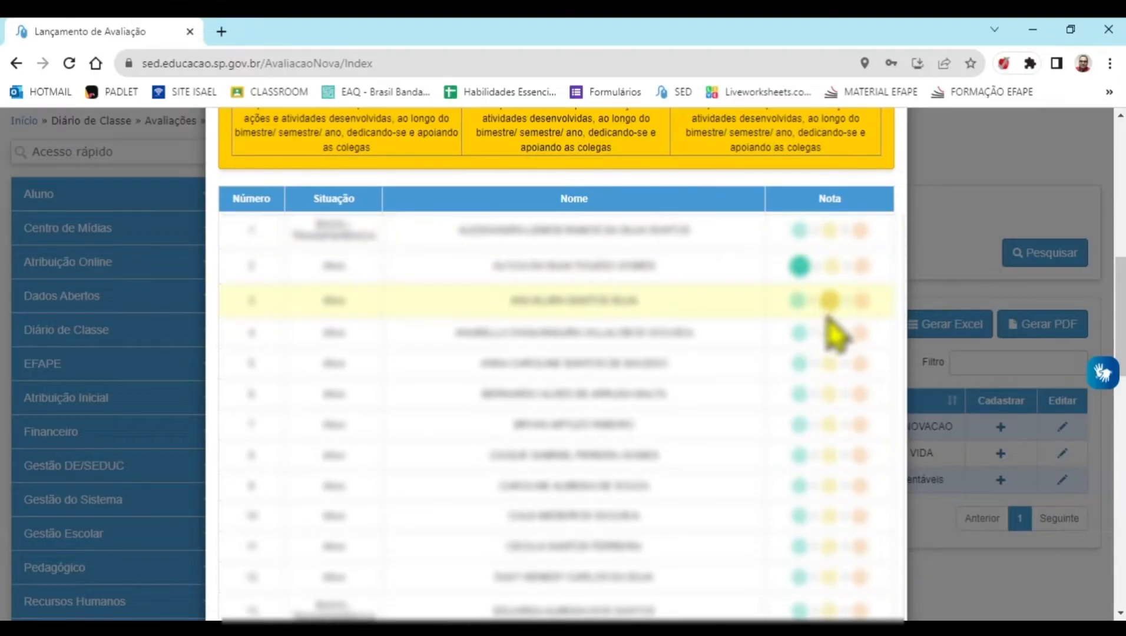
pyautogui.click(800, 334)
pyautogui.click(800, 369)
pyautogui.click(800, 404)
pyautogui.click(800, 437)
pyautogui.scroll(-1, 800, 436)
pyautogui.click(800, 390)
pyautogui.click(799, 425)
pyautogui.click(799, 458)
pyautogui.scroll(4, 821, 367)
pyautogui.scroll(-15, 825, 372)
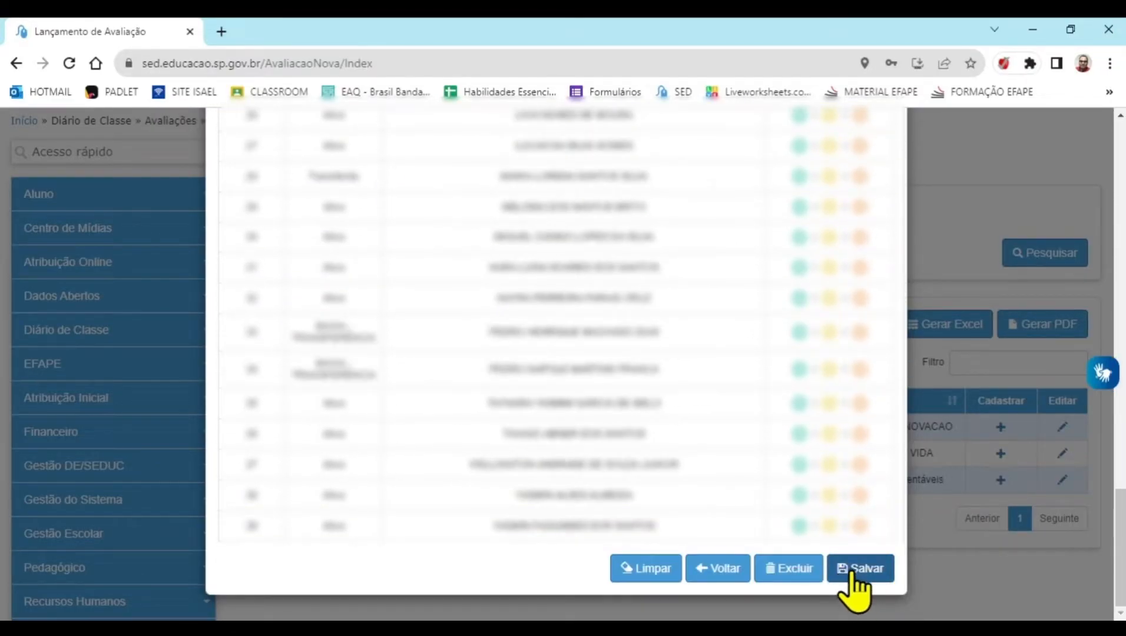
# Save the RESENHA engagement ratings, accept the confirmation, and review them in the Avaliações e Notas table
pyautogui.click(856, 576)
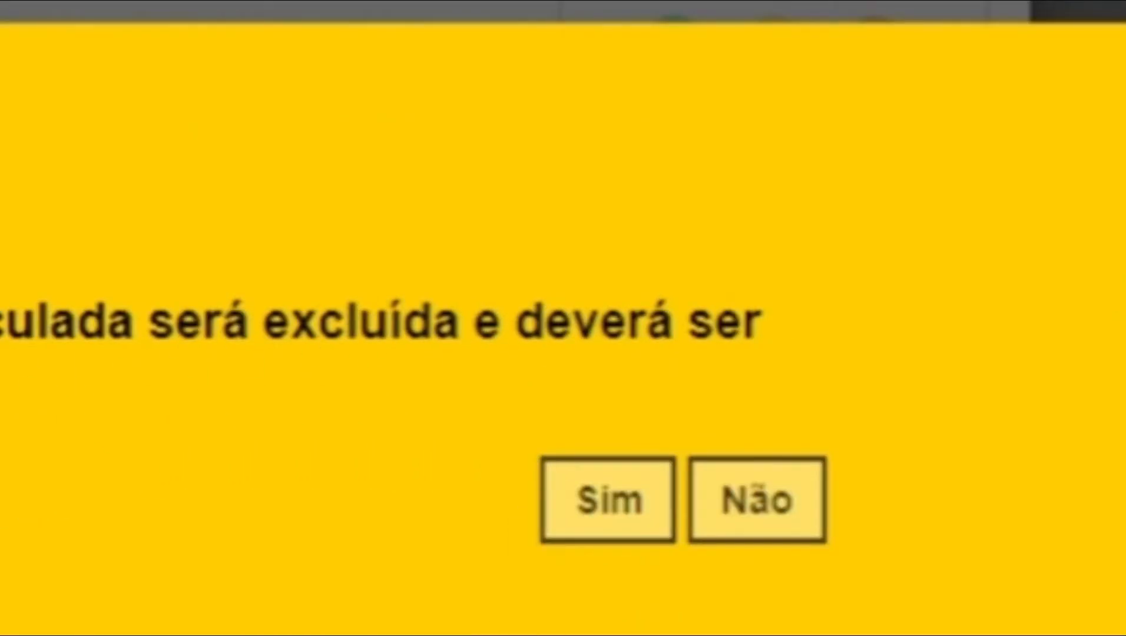
pyautogui.click(643, 501)
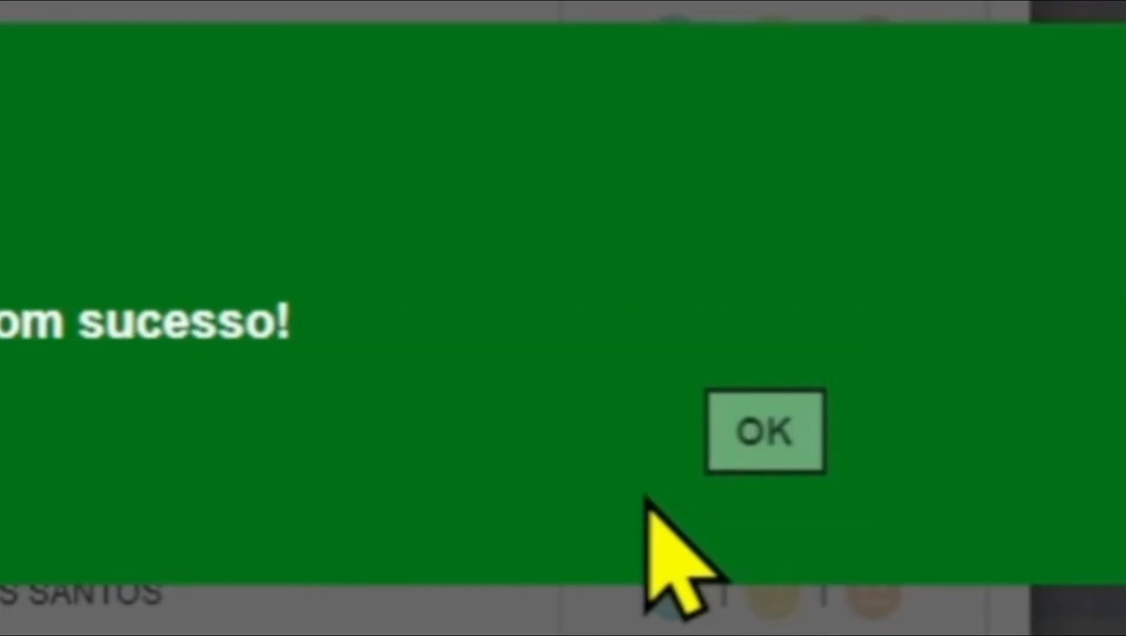
pyautogui.click(751, 441)
pyautogui.scroll(3, 807, 501)
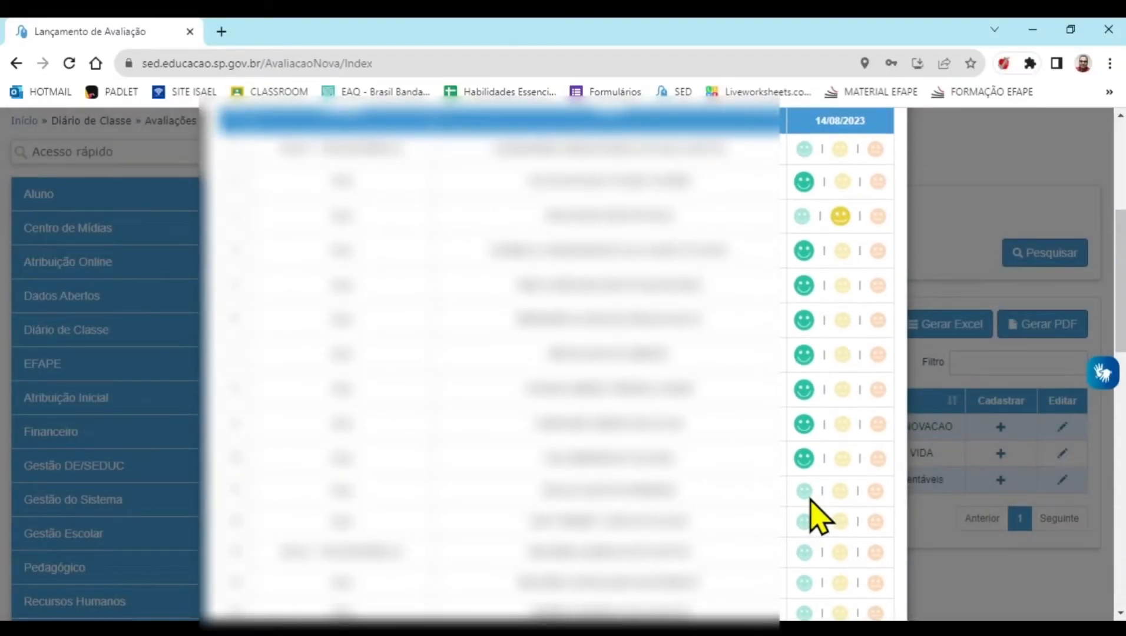
pyautogui.scroll(5, 812, 501)
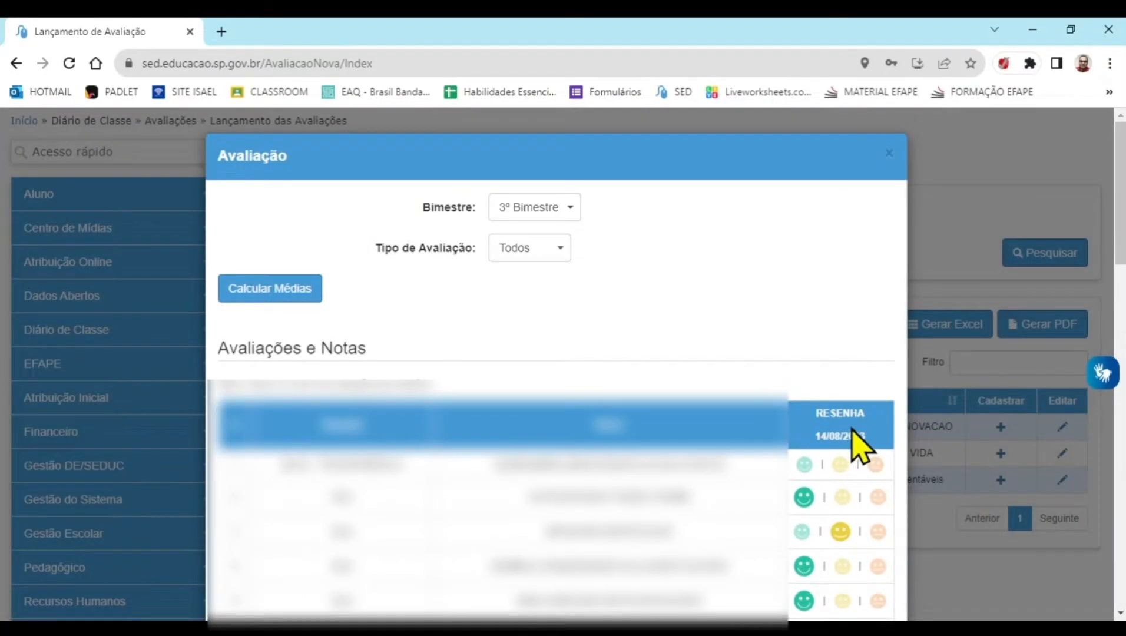
# Calculate the class's 3º Bimestre averages and check the Nota Bimestral column
pyautogui.click(254, 291)
pyautogui.click(827, 406)
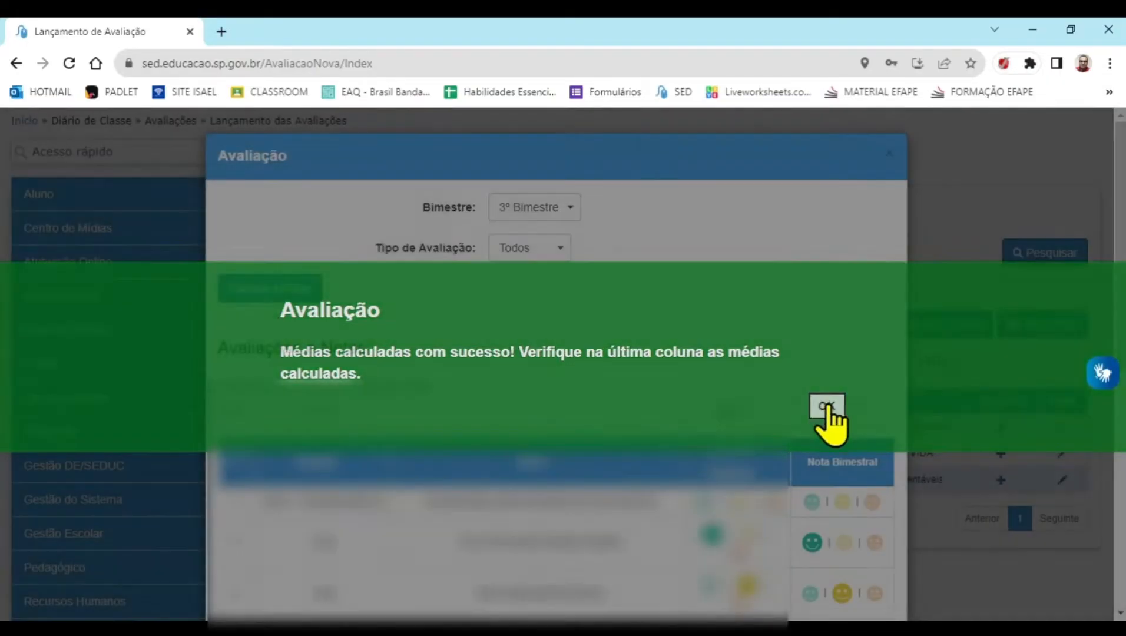
pyautogui.scroll(-4, 813, 471)
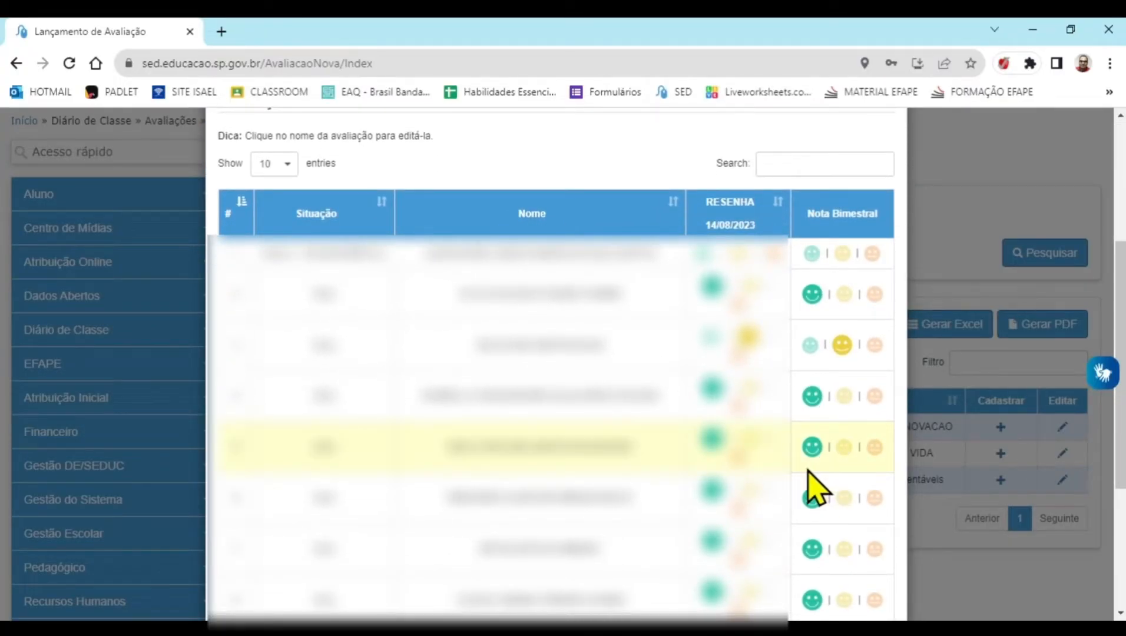
pyautogui.scroll(3, 818, 466)
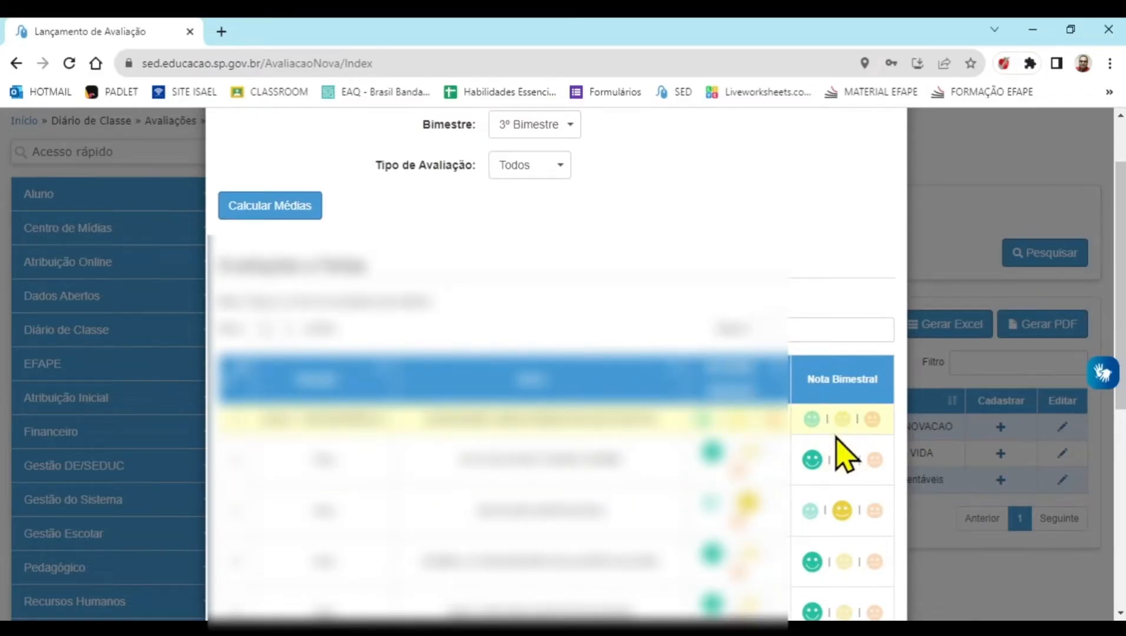
# Switch student 3's Nota Bimestral between Engajamento total and Engajamento satisfatório, finishing on Engajamento total
pyautogui.scroll(-1, 841, 471)
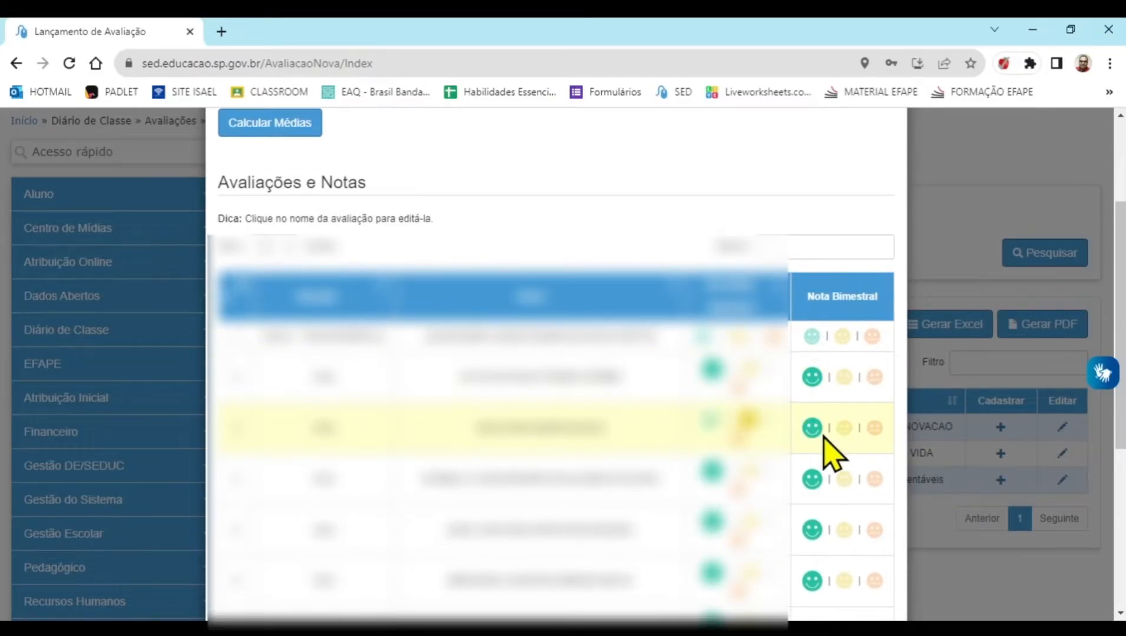
pyautogui.click(844, 429)
pyautogui.scroll(-5, 809, 447)
pyautogui.scroll(8, 813, 412)
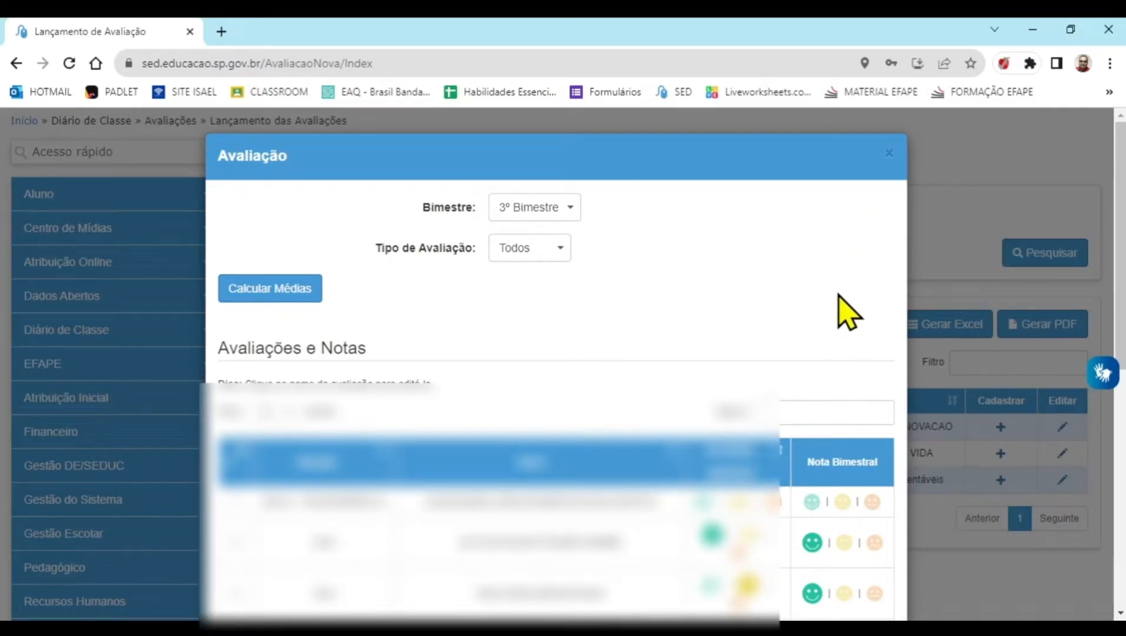
# Start another 7° ANO C TARDE ANUAL assessment named RESENHA 2, enable Vale Engajamento, and open its student engagement entry
pyautogui.click(1005, 439)
pyautogui.click(1001, 429)
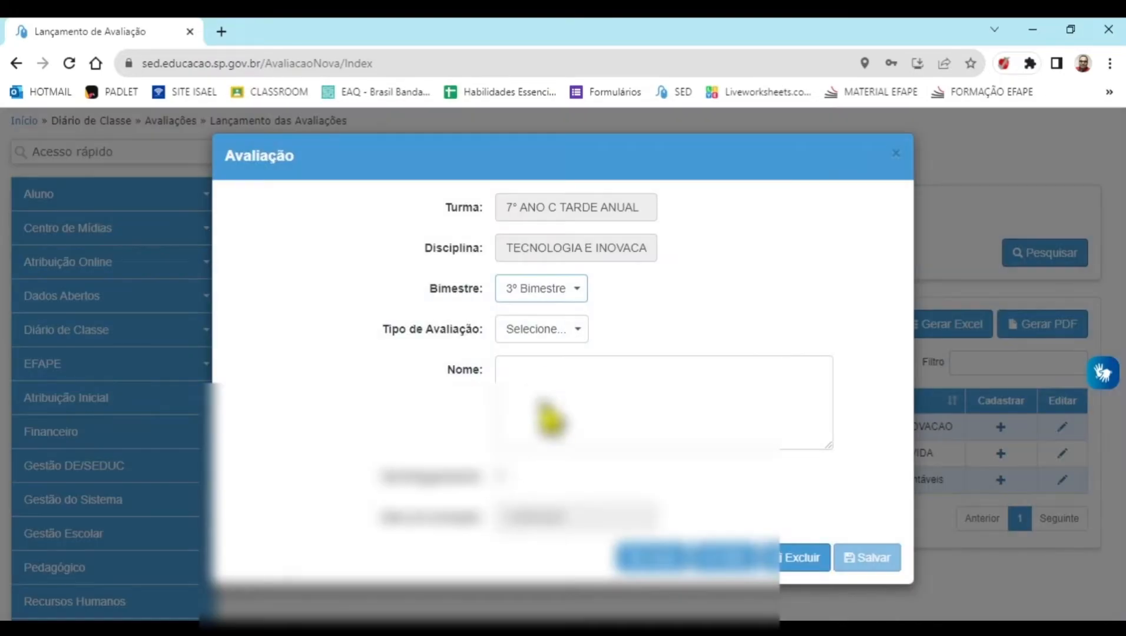
pyautogui.click(545, 377)
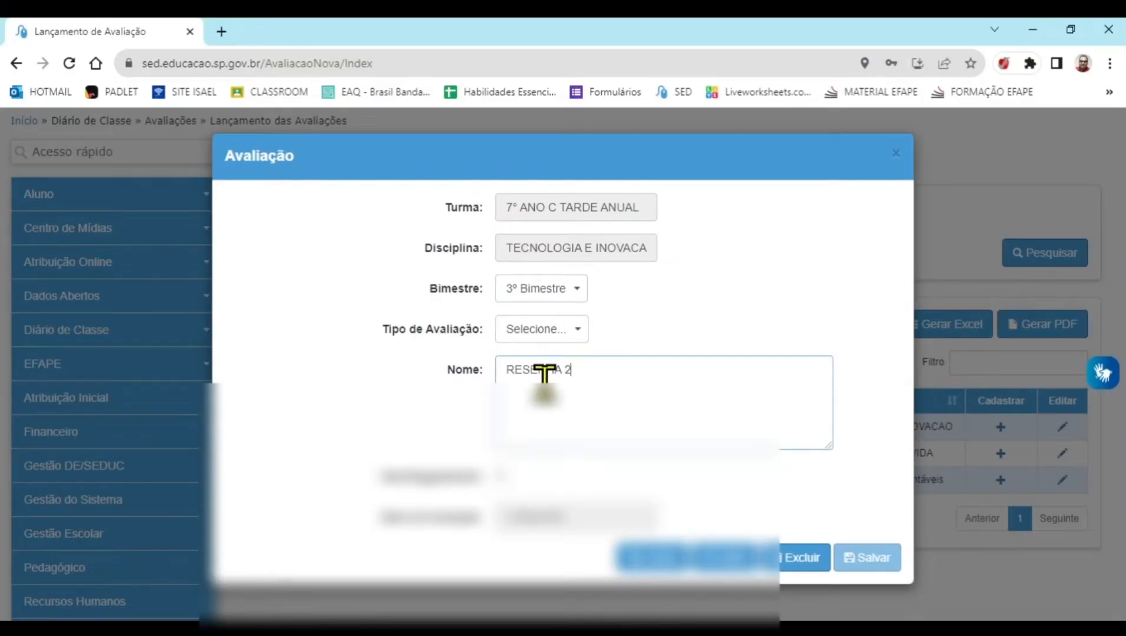
pyautogui.click(501, 475)
pyautogui.click(849, 567)
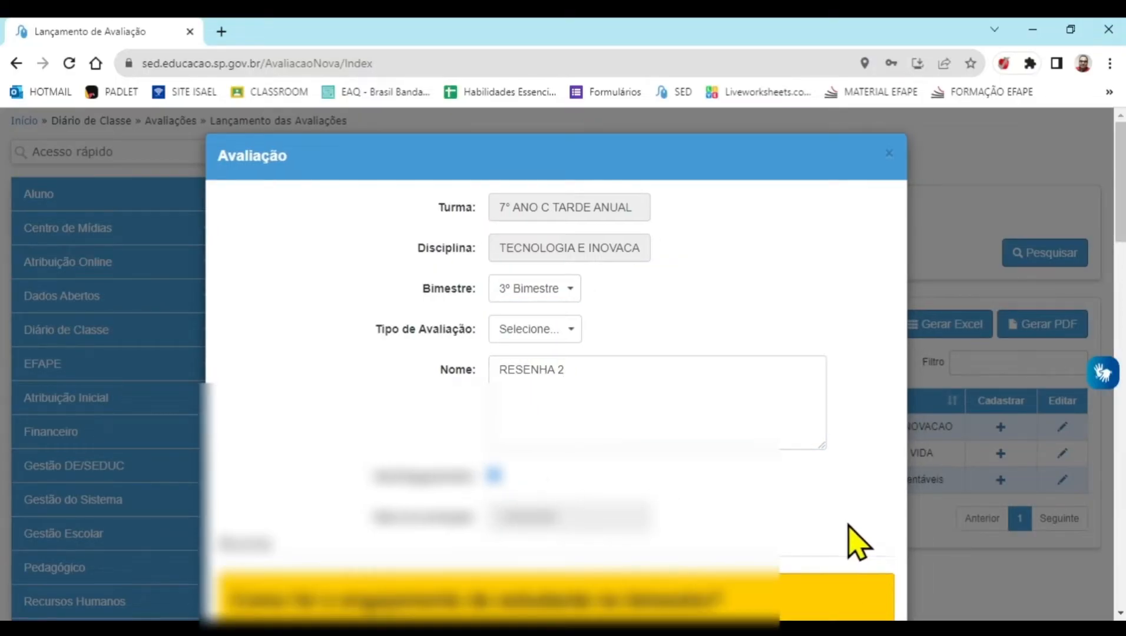
# Rate several students in the first rows of the RESENHA 2 list as Engajamento total
pyautogui.scroll(-6, 858, 529)
pyautogui.click(800, 432)
pyautogui.click(799, 467)
pyautogui.click(800, 501)
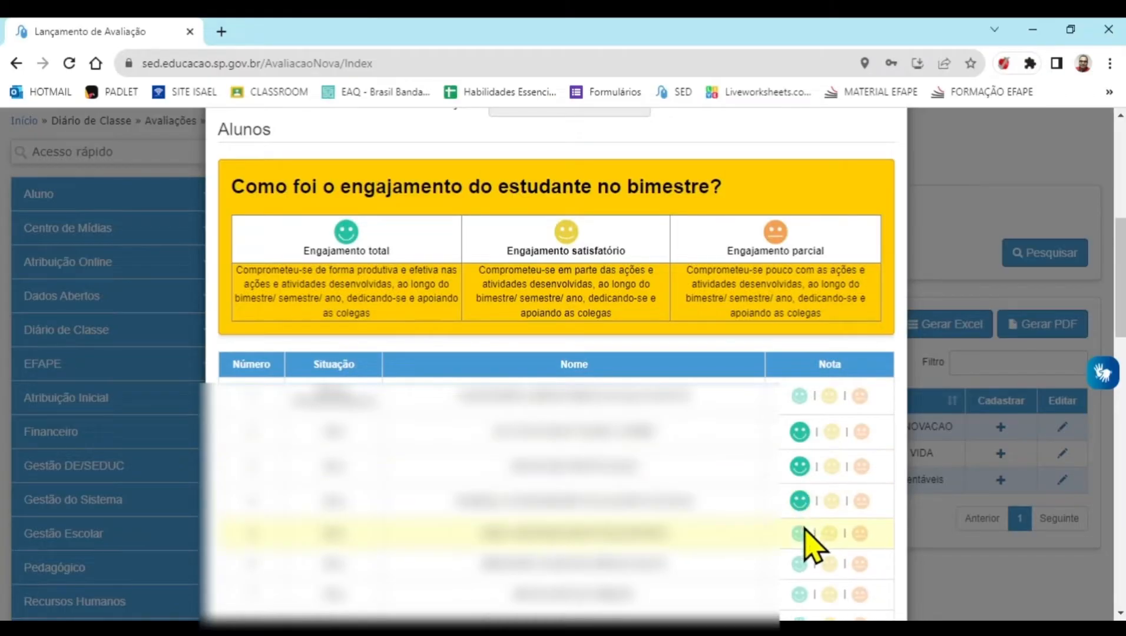
pyautogui.click(800, 564)
pyautogui.scroll(-14, 799, 597)
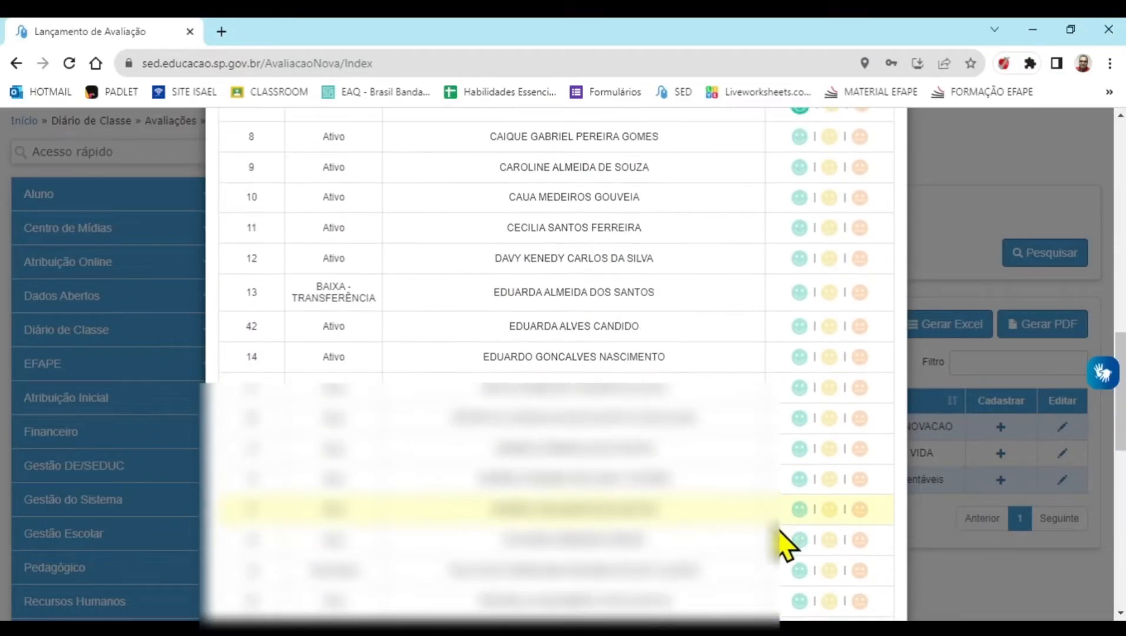
# Return to the RESENHA 2 assessment details and choose its Tipo de Avaliação
pyautogui.scroll(10, 895, 581)
pyautogui.click(832, 378)
pyautogui.scroll(12, 779, 472)
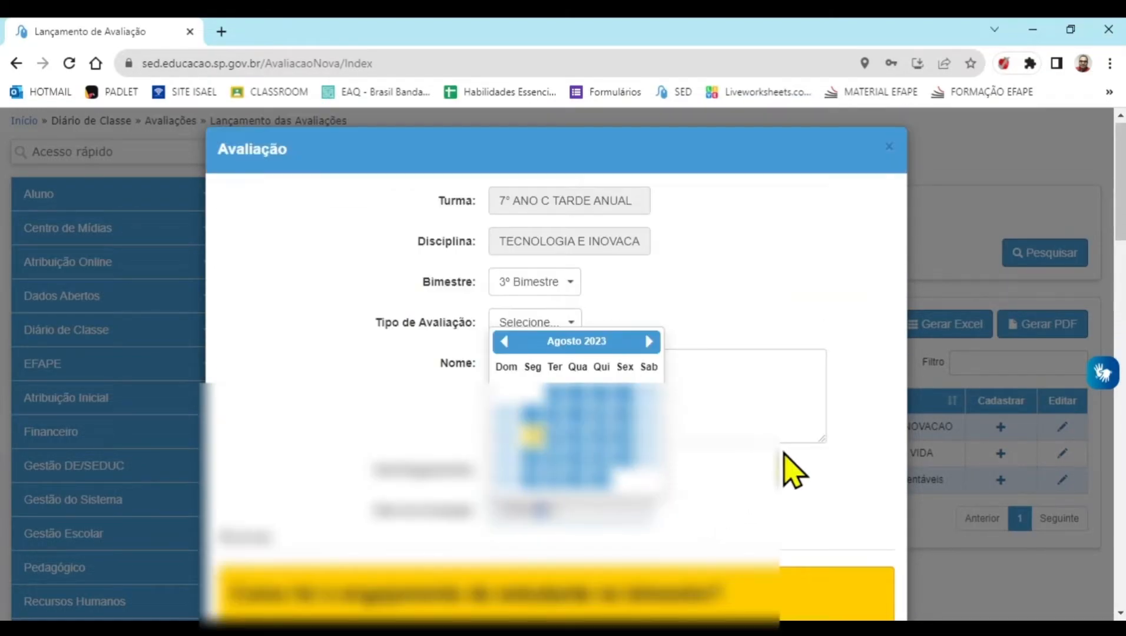
pyautogui.scroll(-7, 820, 460)
pyautogui.scroll(6, 541, 373)
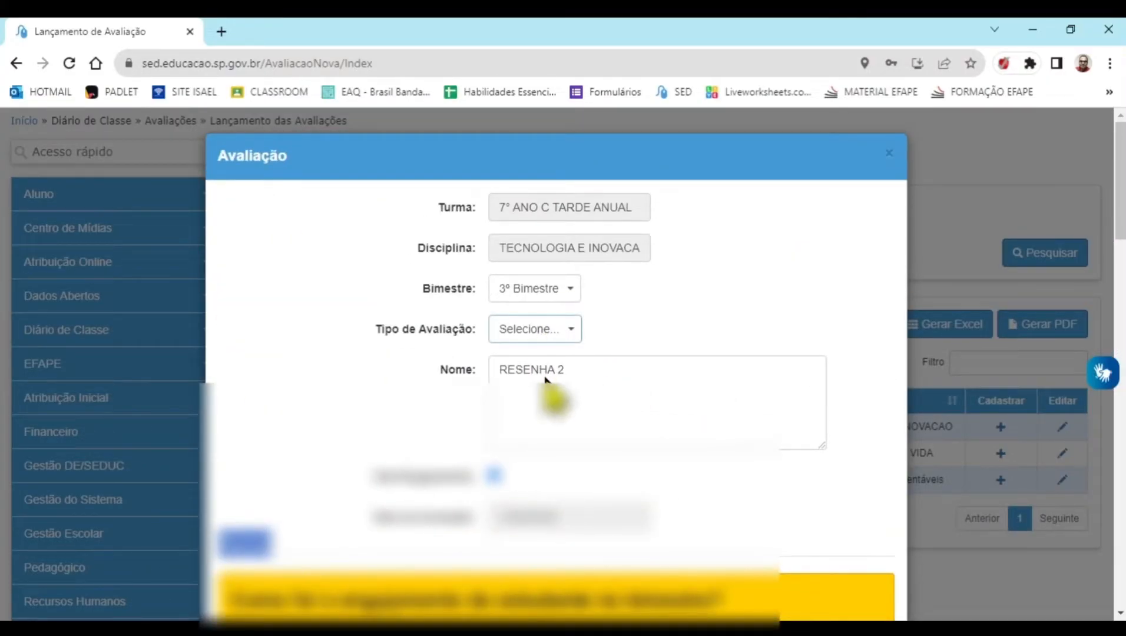
pyautogui.press('Down')
# Rate another student near the end of the list as Engajamento total, save RESENHA 2, and accept the confirmations
pyautogui.scroll(-15, 668, 347)
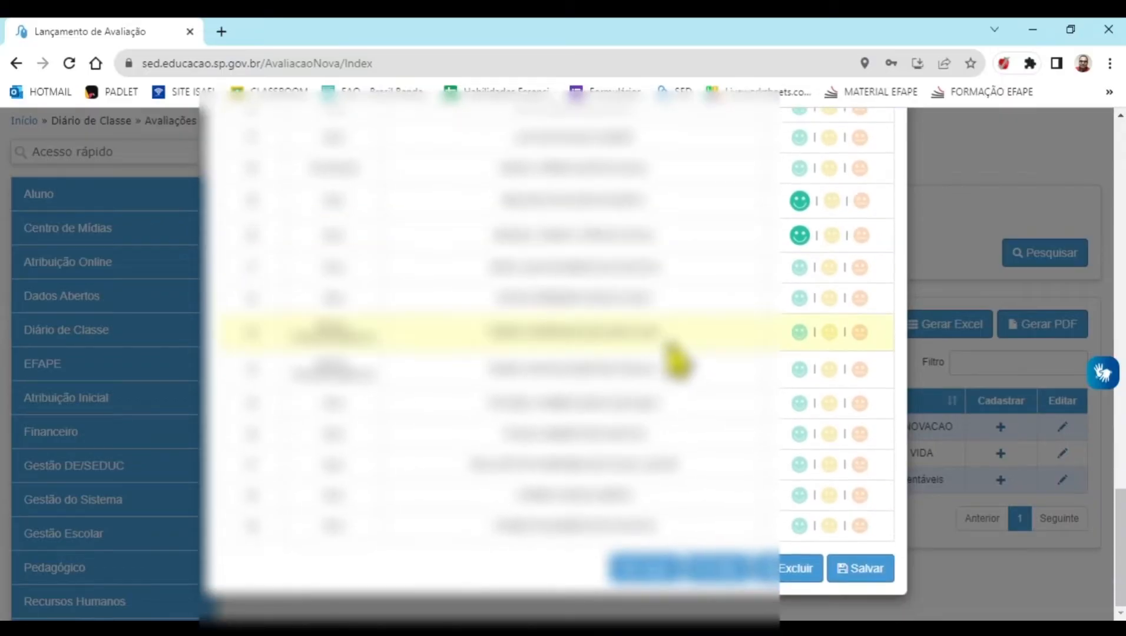
pyautogui.click(800, 299)
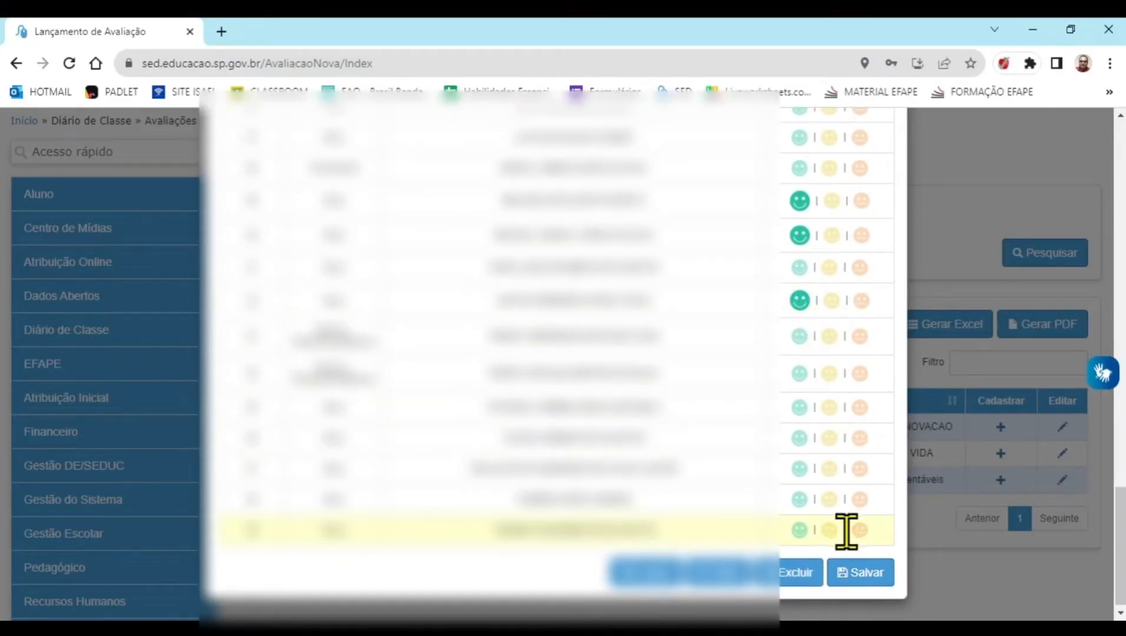
pyautogui.click(857, 574)
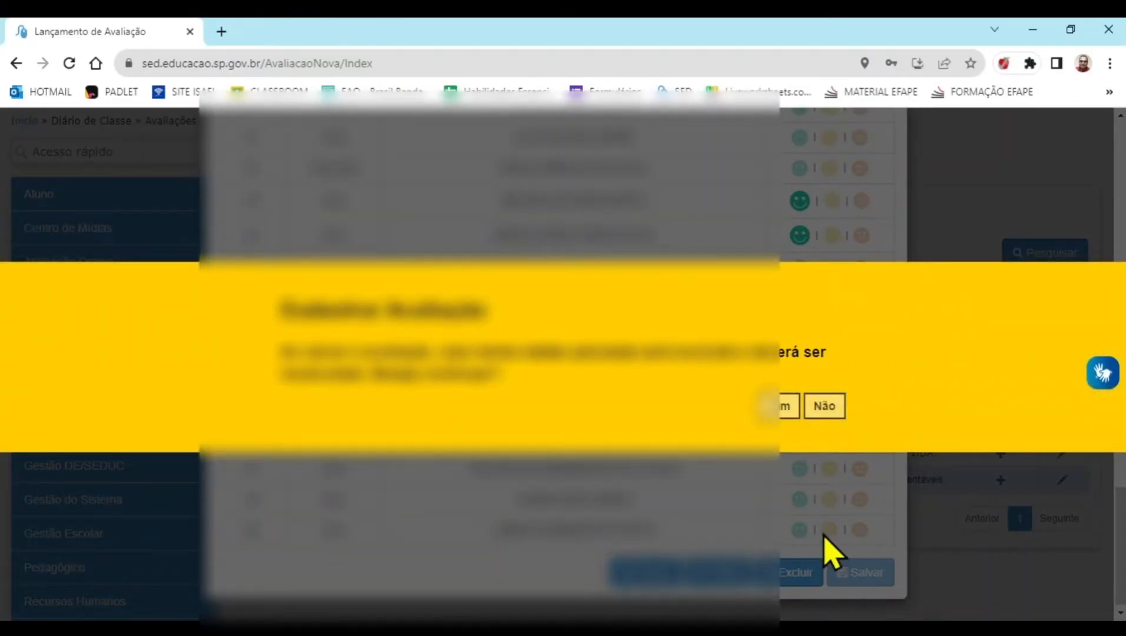
pyautogui.click(771, 406)
pyautogui.click(830, 393)
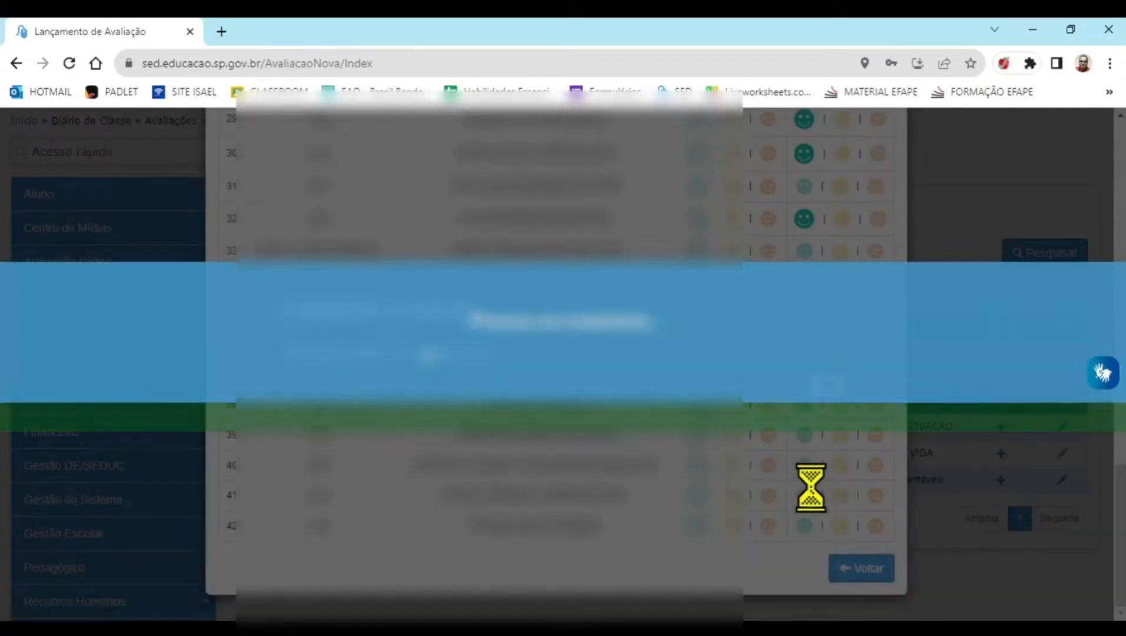
pyautogui.scroll(8, 826, 476)
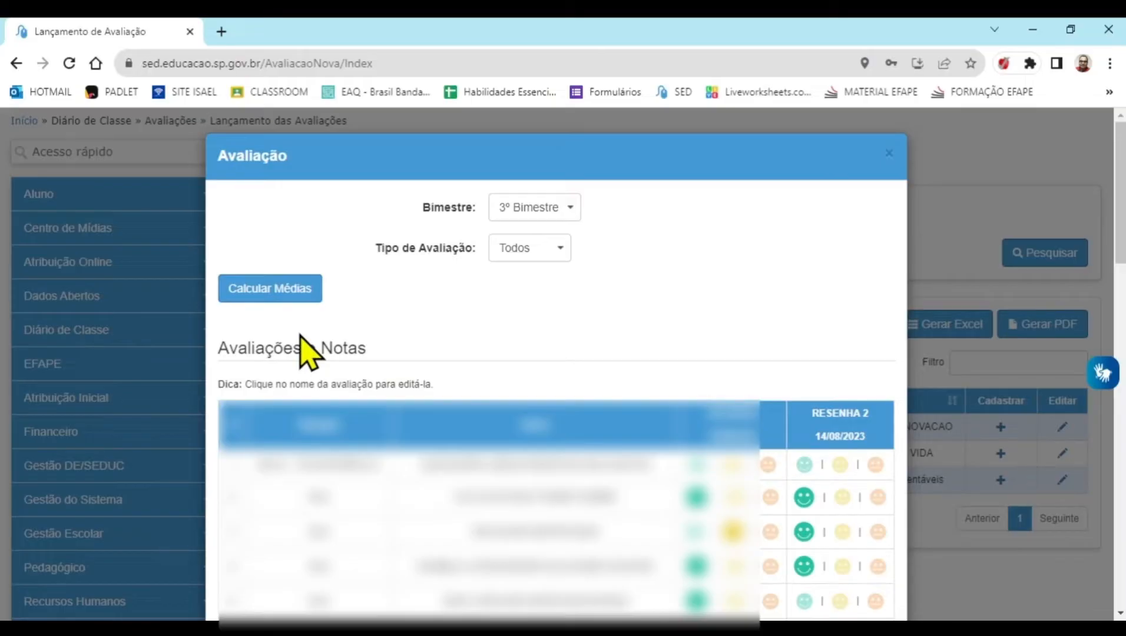
# Calculate the class's 3º Bimestre averages with RESENHA 2 included, save them, and close the assessment window
pyautogui.click(269, 288)
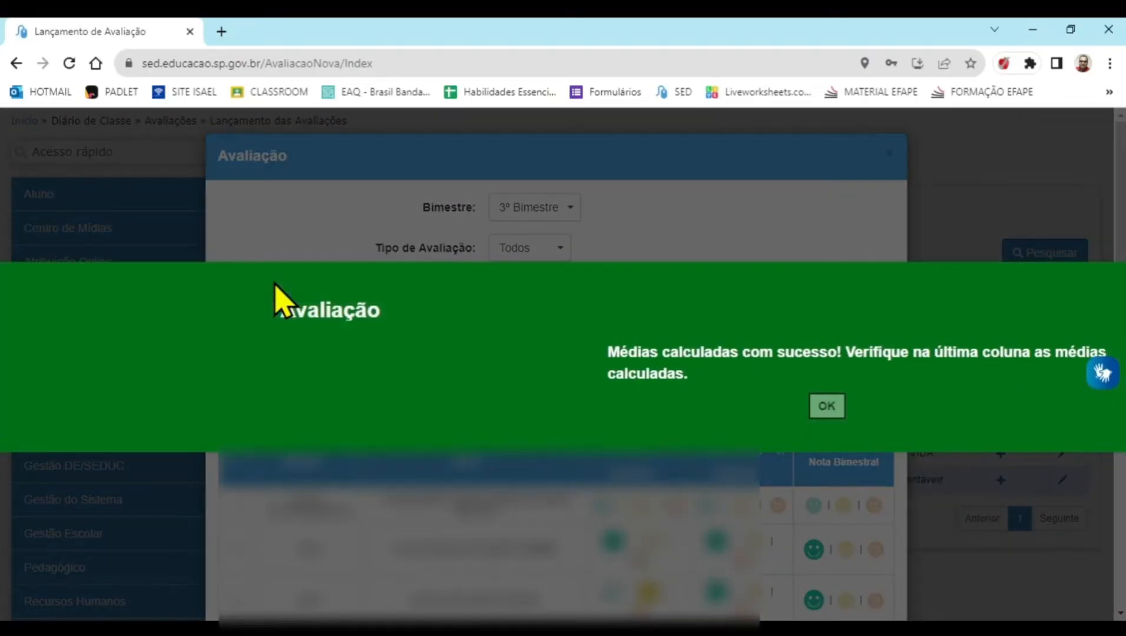
pyautogui.click(827, 406)
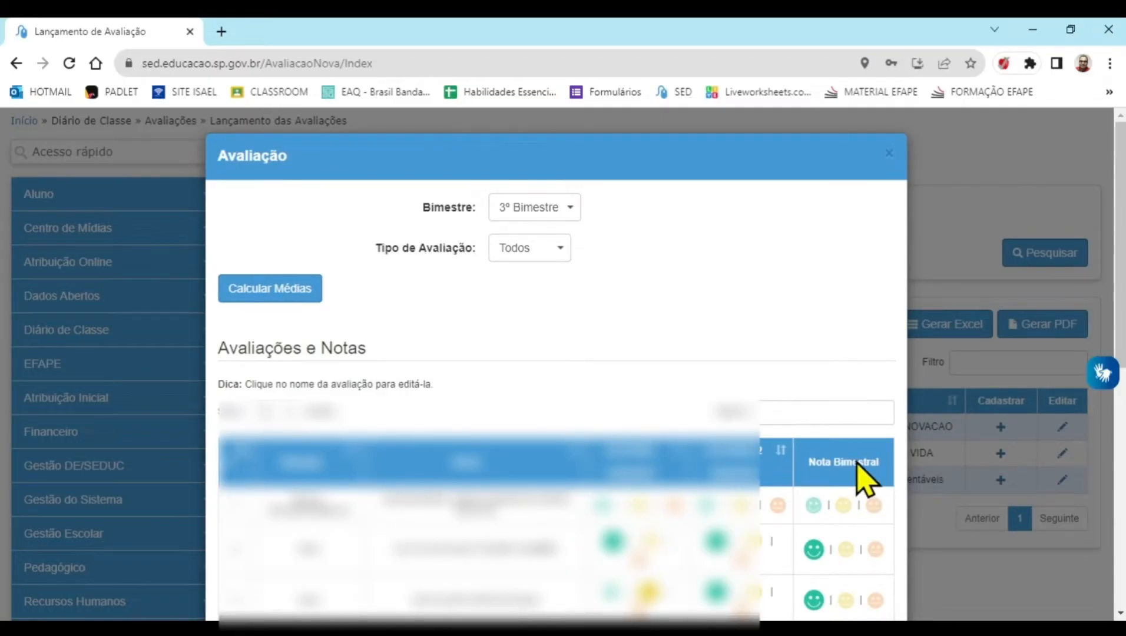
pyautogui.scroll(-10, 867, 490)
pyautogui.click(870, 569)
pyautogui.click(837, 386)
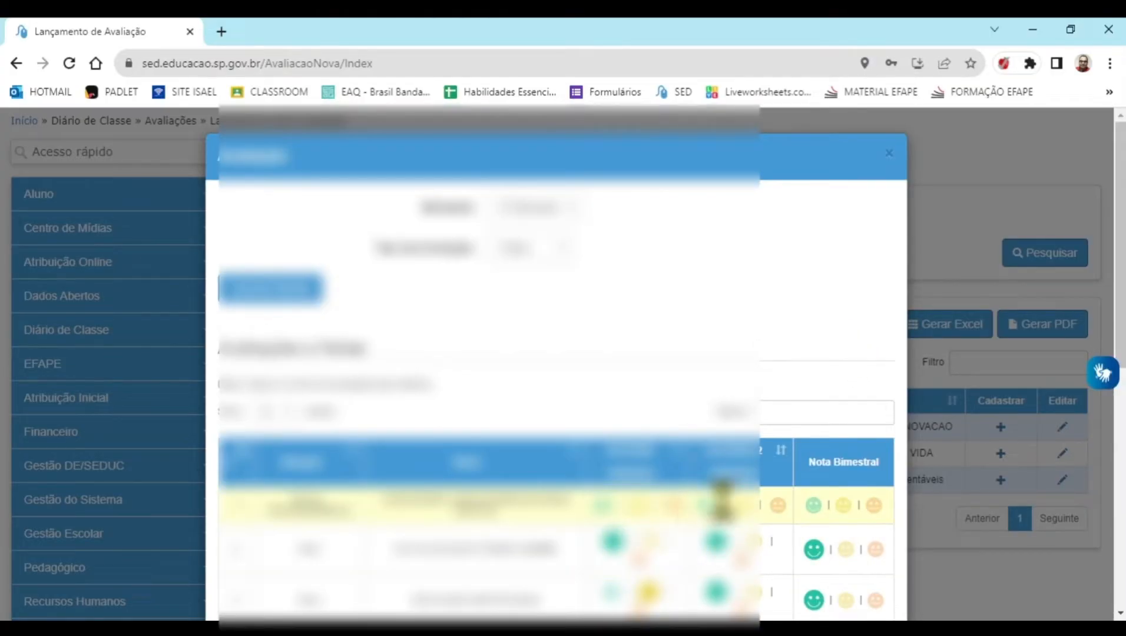
pyautogui.click(889, 155)
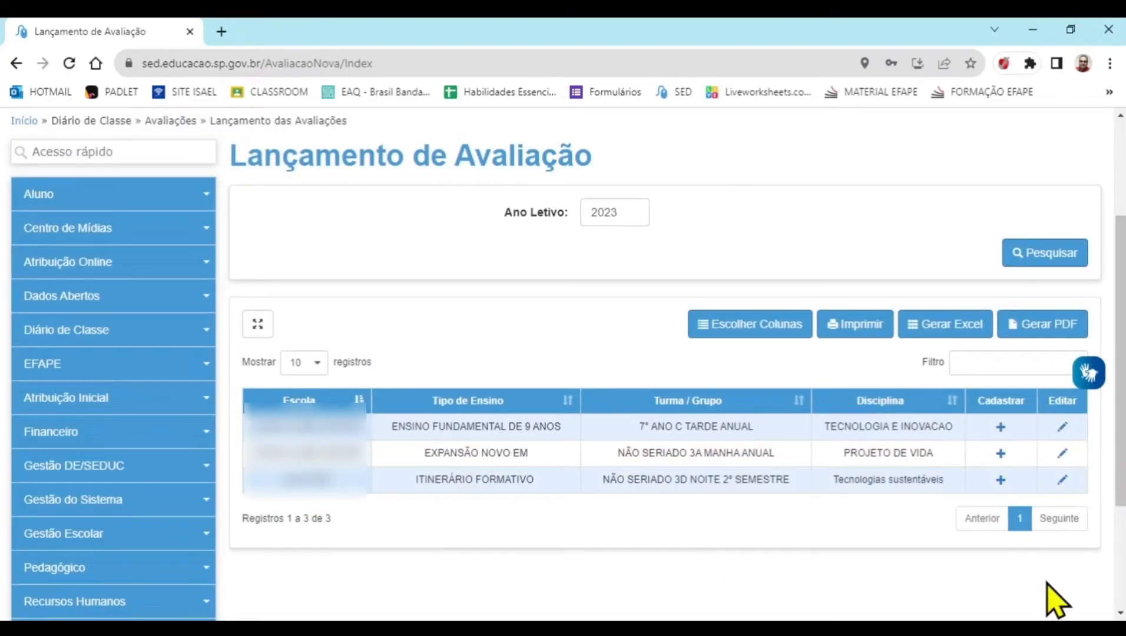
# Start an Atividade assessment named AT 01 for the 3D NOITE Tecnologias sustentáveis class, enable Vale Nota, and open its grade entry
pyautogui.click(1001, 481)
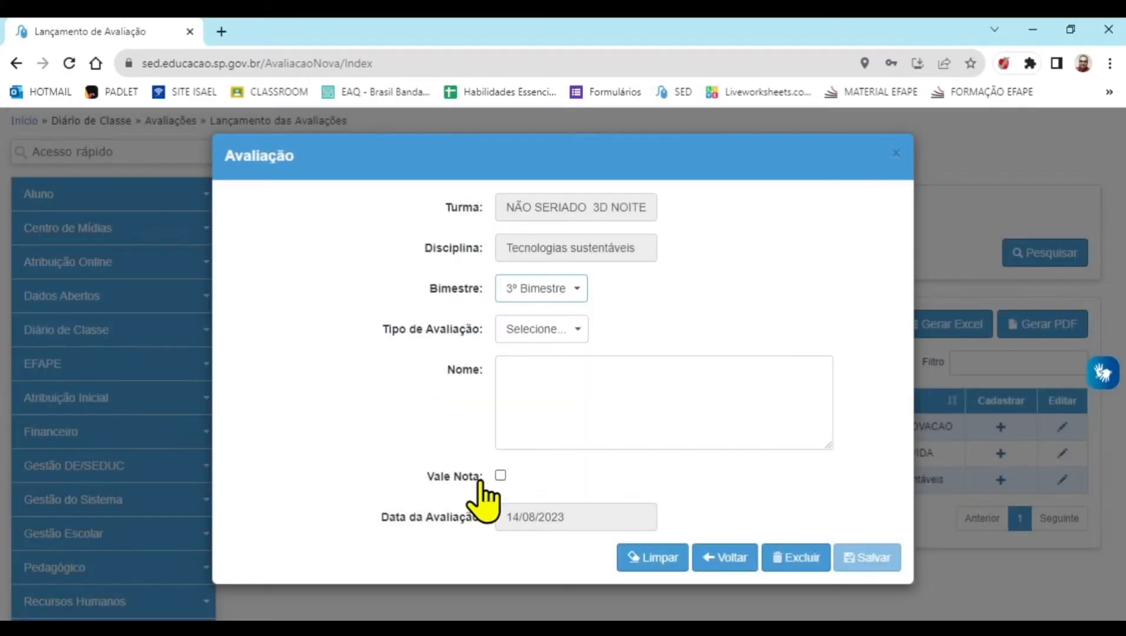
pyautogui.moveTo(481, 477); pyautogui.dragTo(423, 485)
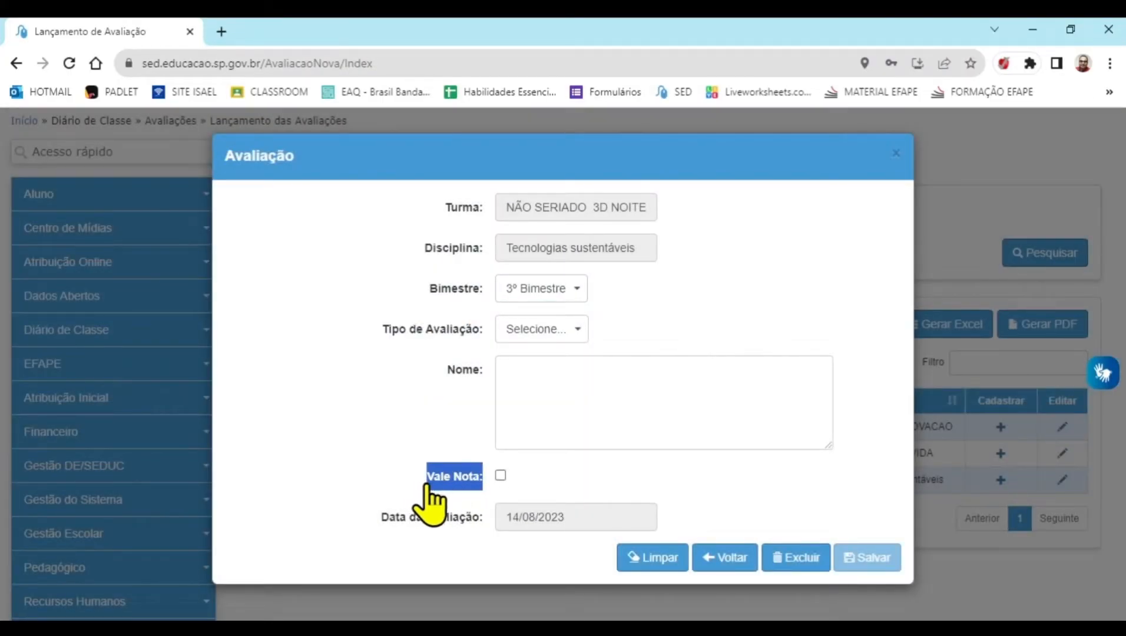
pyautogui.click(559, 406)
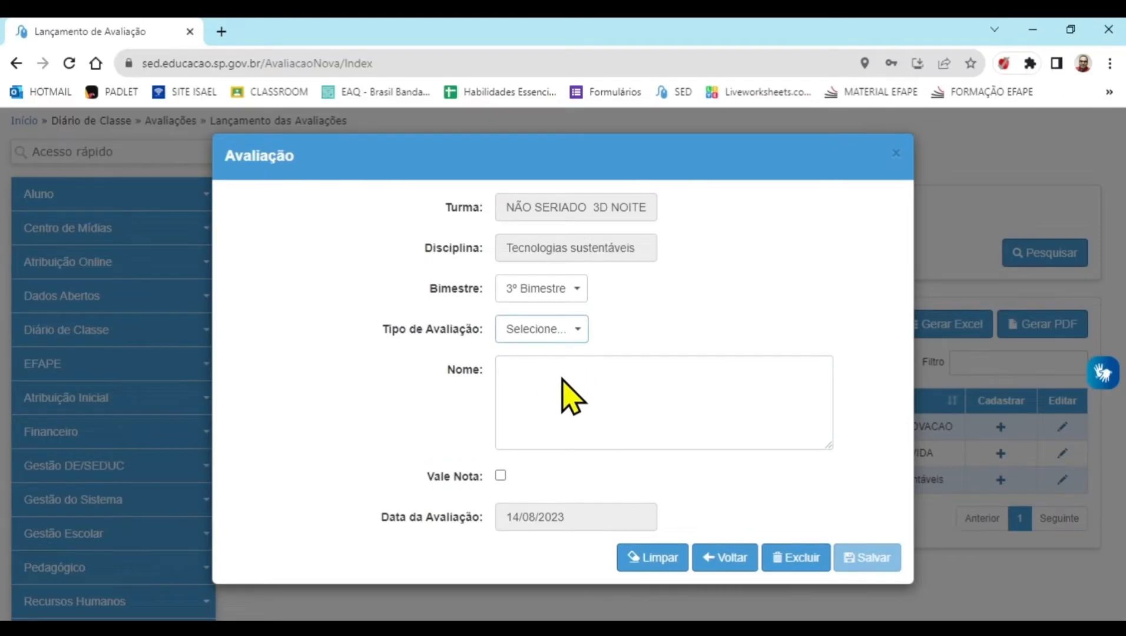
pyautogui.click(562, 378)
pyautogui.click(568, 387)
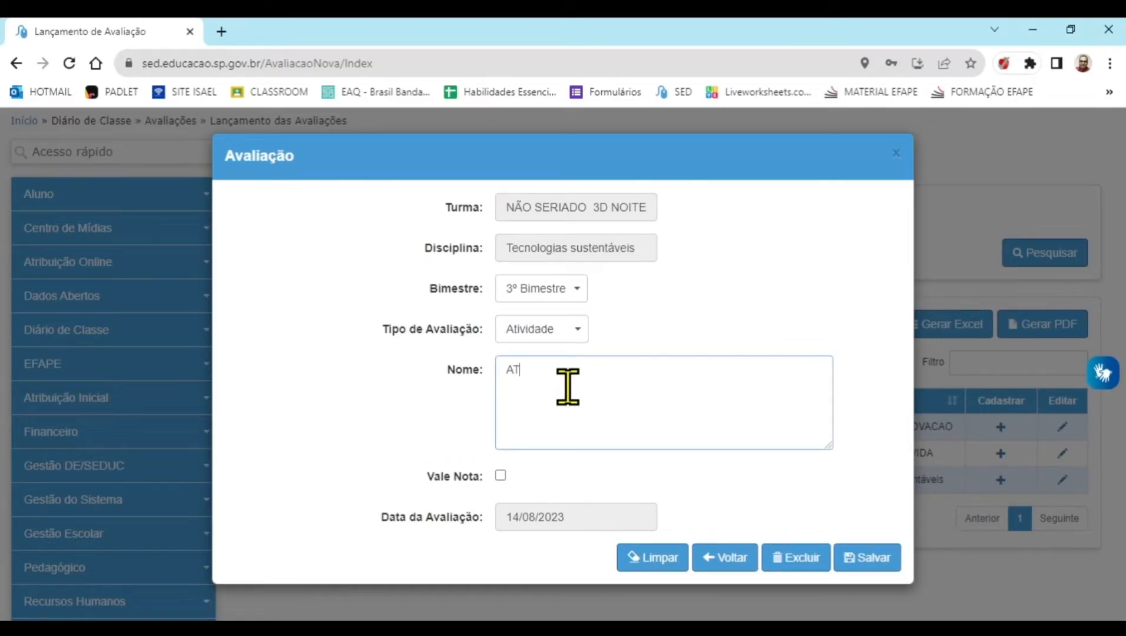
pyautogui.click(500, 476)
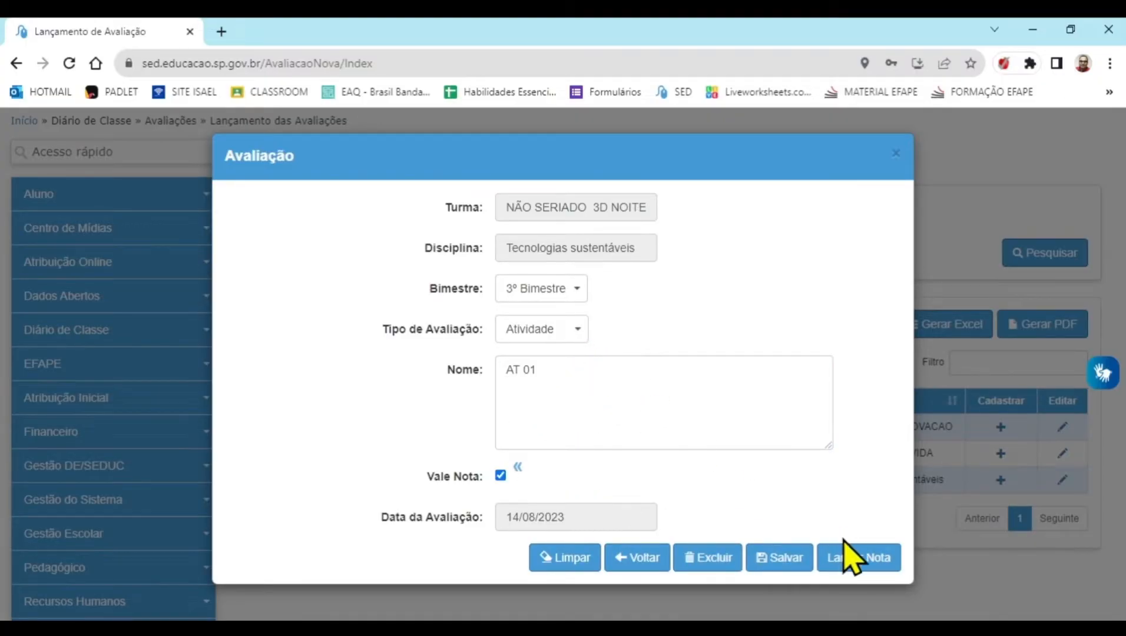
pyautogui.click(858, 557)
# Enter AT 01 grades 10, 8, 10, 7, 10, 8 and 10 for the first seven students
pyautogui.scroll(-4, 764, 419)
pyautogui.click(845, 376)
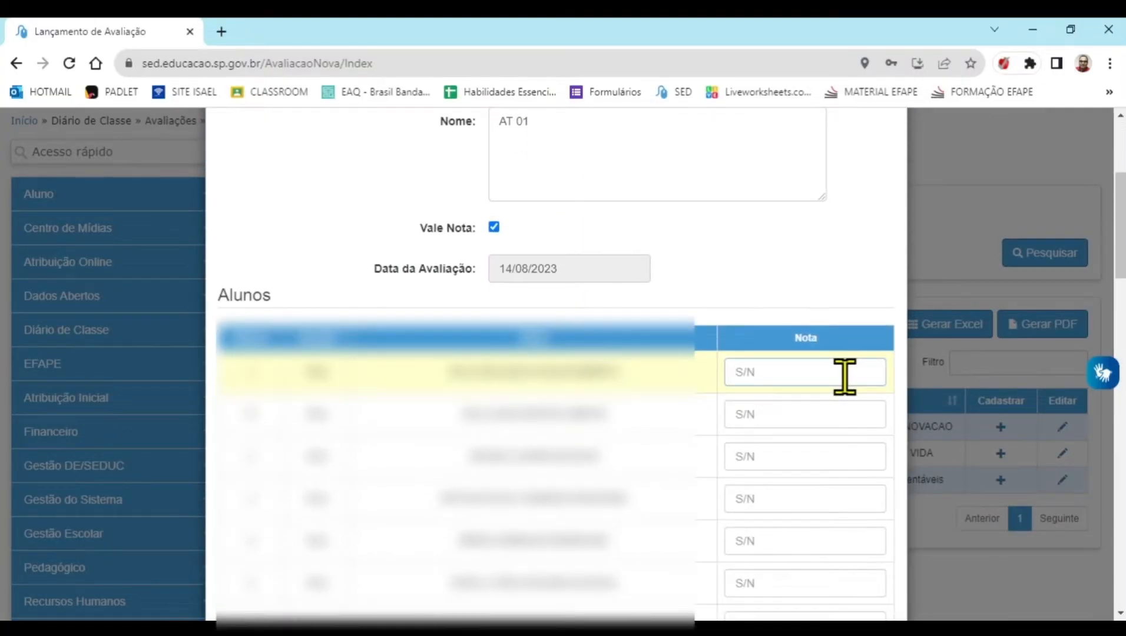
pyautogui.write('10')
pyautogui.press('Tab')
pyautogui.write('8')
pyautogui.press('Tab')
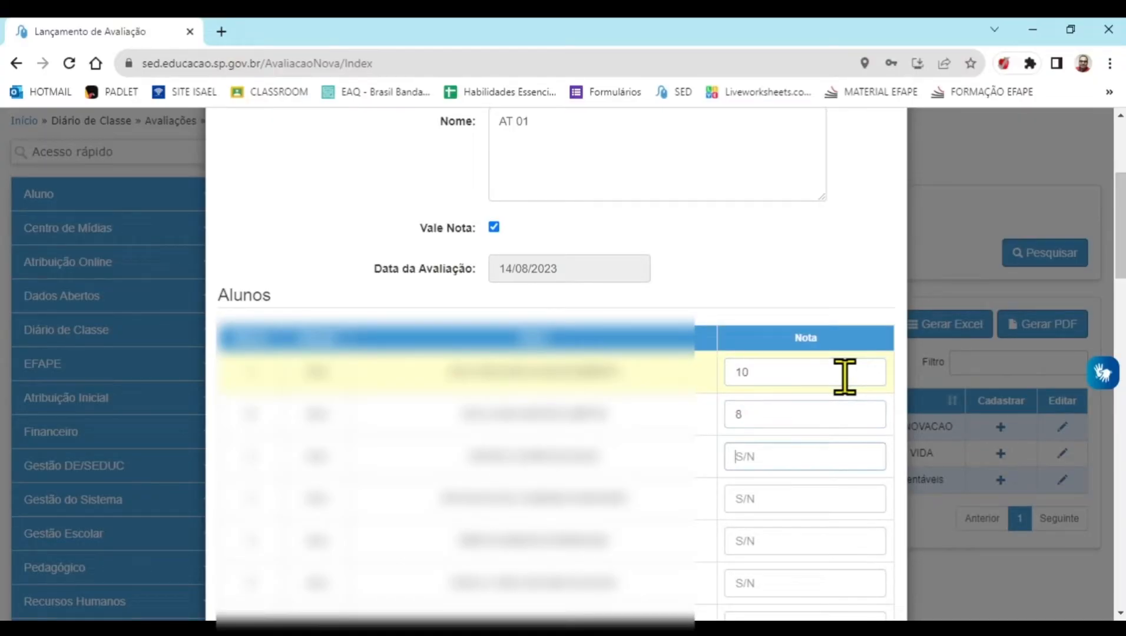
pyautogui.press('Tab')
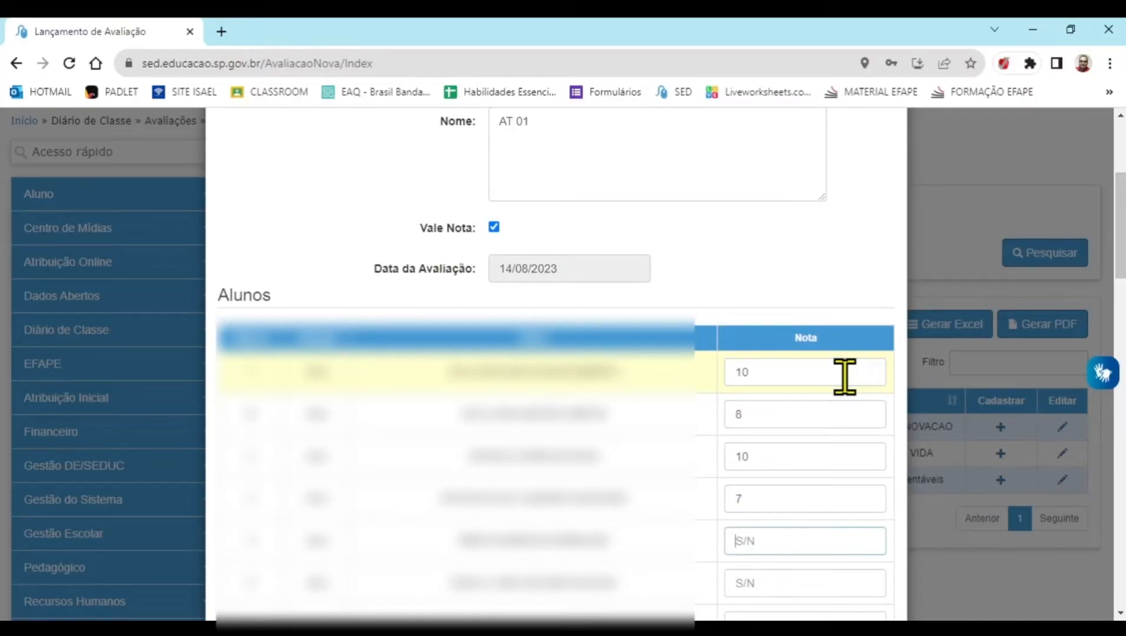
pyautogui.write('10')
pyautogui.press('Tab')
pyautogui.write('8')
pyautogui.press('Tab')
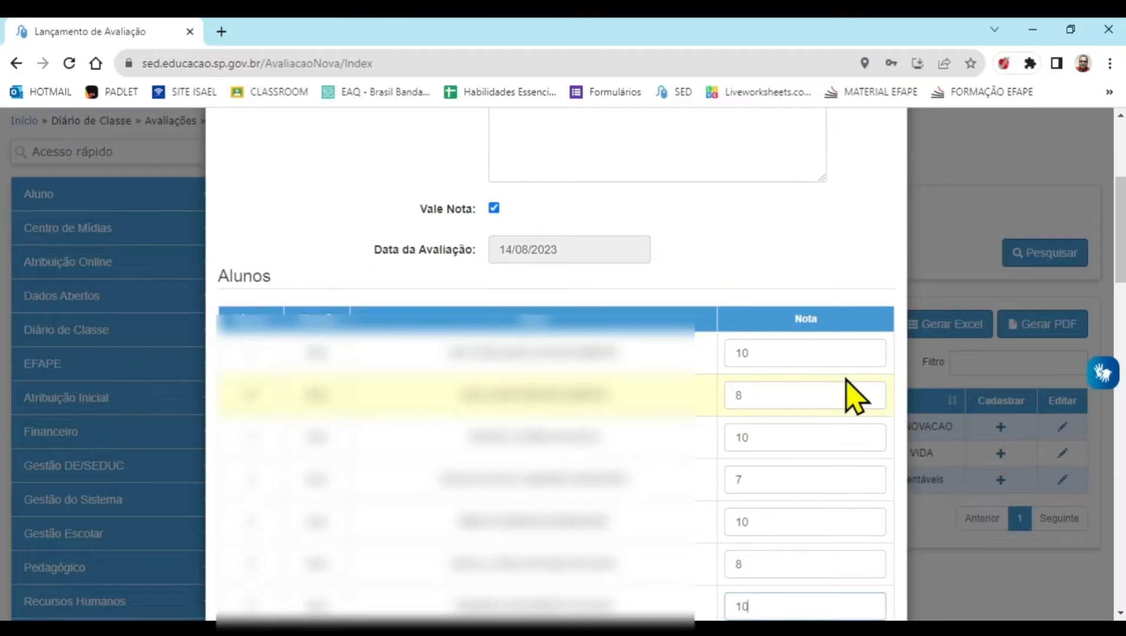
# Continue the AT 01 grades from the eighth student with 1, 0, 5, 7 and 6
pyautogui.press('Tab')
pyautogui.write('1')
pyautogui.press('Tab')
pyautogui.write('0')
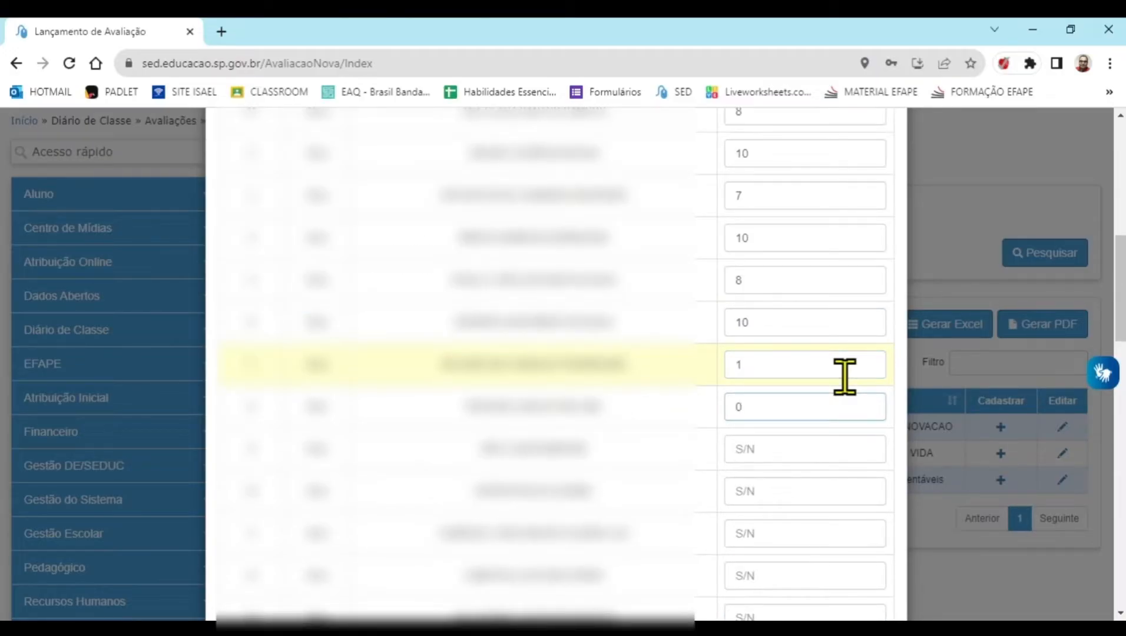
pyautogui.write('5')
pyautogui.press('Tab')
pyautogui.write('7')
pyautogui.press('Tab')
pyautogui.write('6')
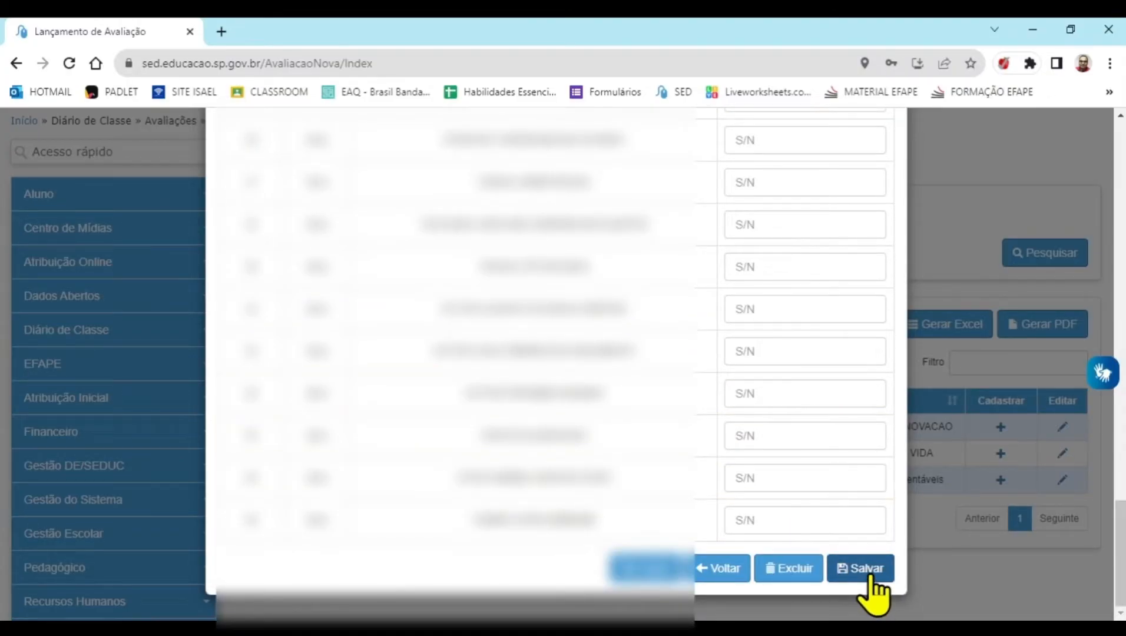
# Save the AT 01 grades, accept the confirmations, and close the Avaliações e Notas table
pyautogui.click(871, 576)
pyautogui.click(779, 405)
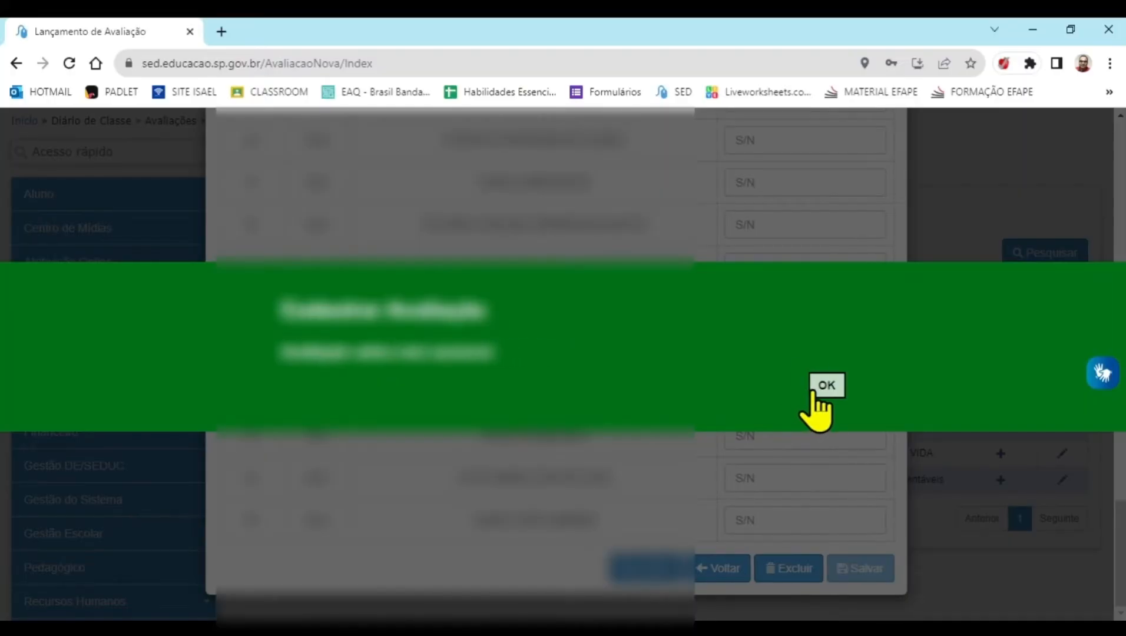
pyautogui.click(814, 392)
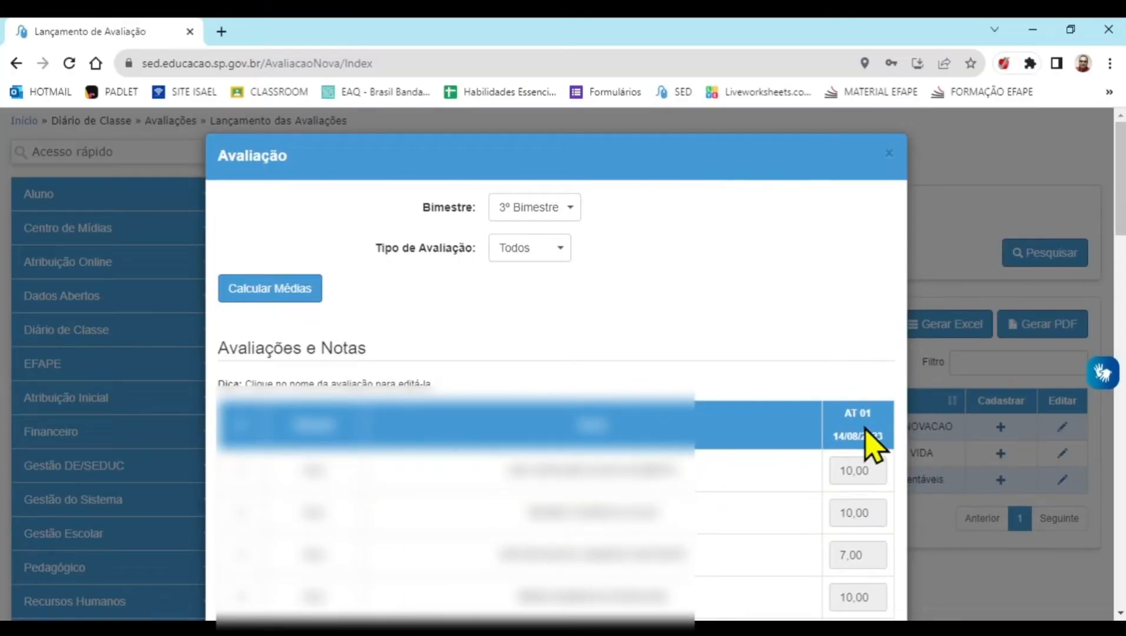
pyautogui.click(891, 160)
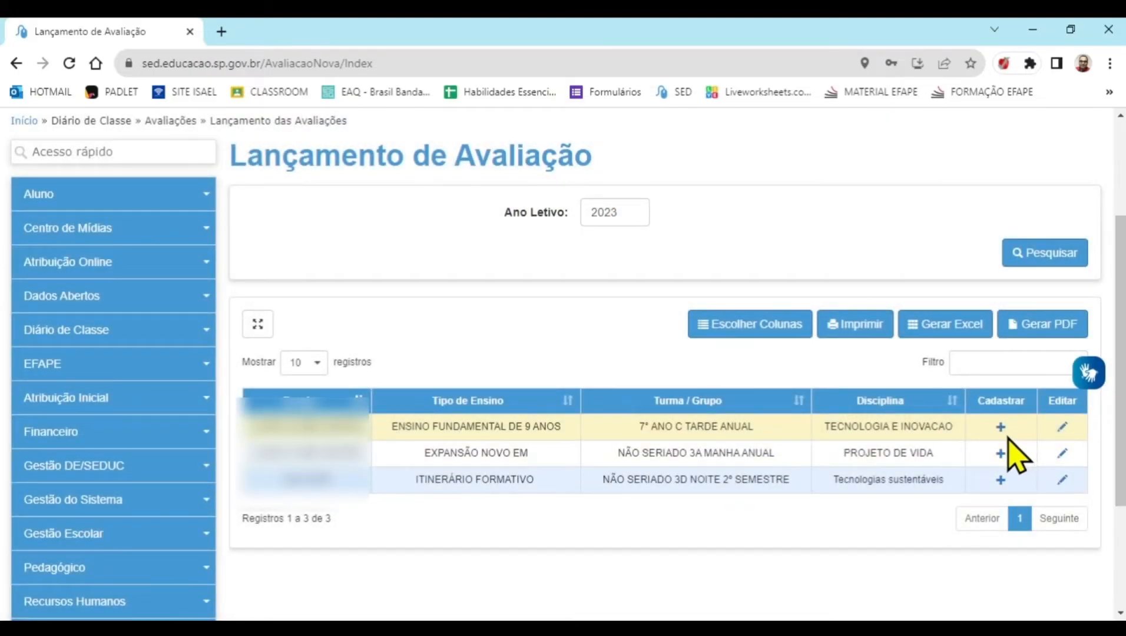
# Start a 3D NOITE Atividade assessment named AT 02, enable Vale Nota, keep the date 14/08/2023, and open its grade entry
pyautogui.click(1001, 479)
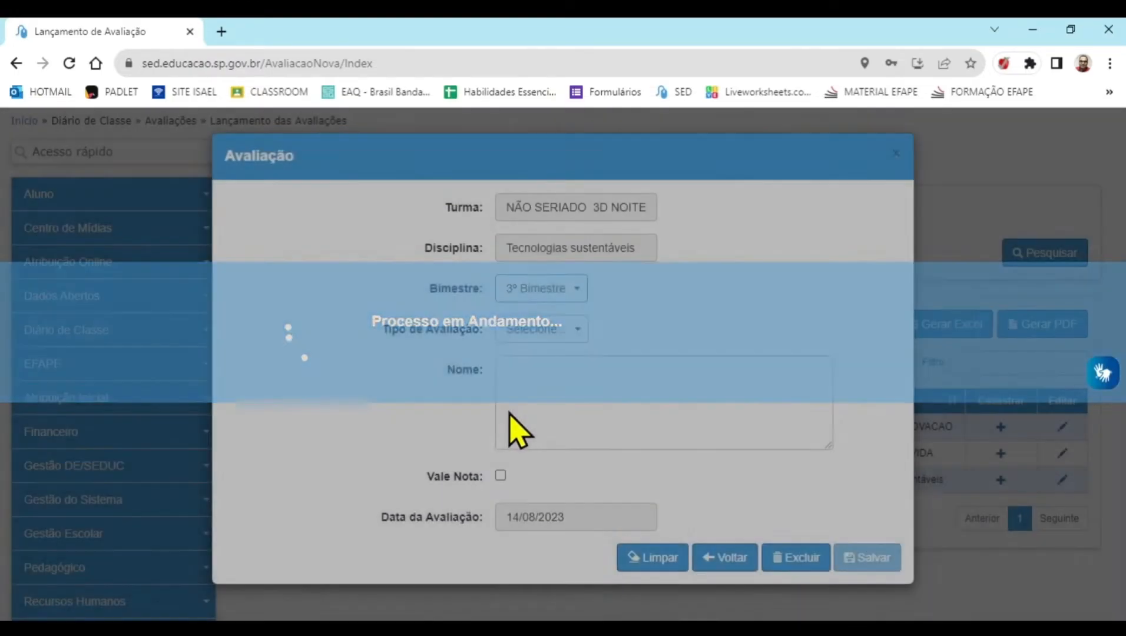
pyautogui.click(518, 405)
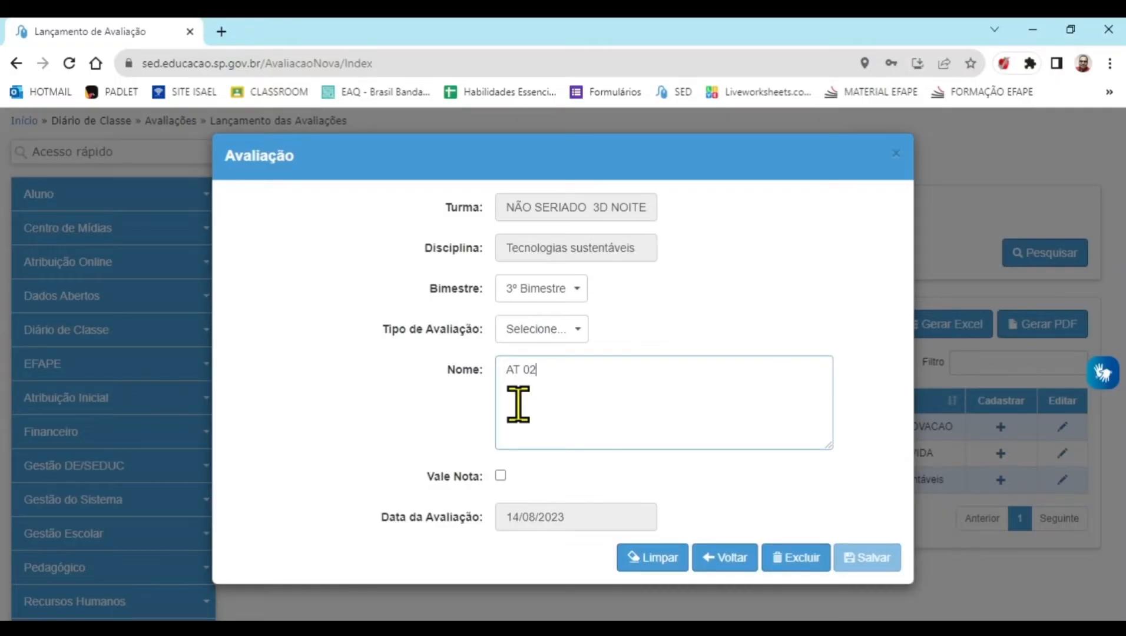
pyautogui.write('AT 02')
pyautogui.click(501, 339)
pyautogui.click(533, 366)
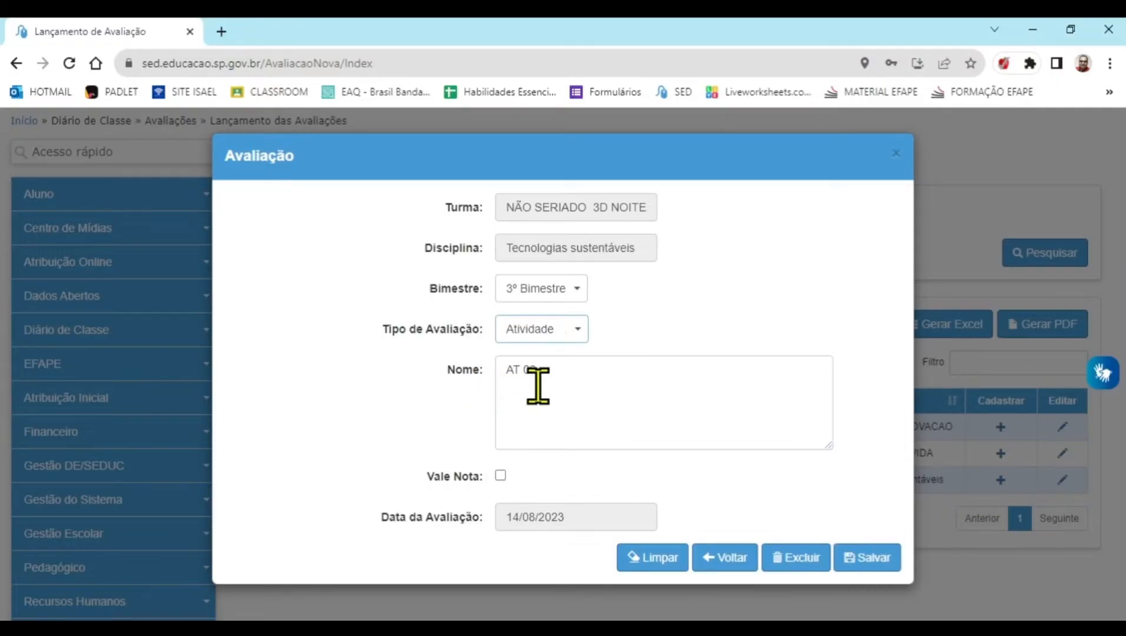
pyautogui.click(501, 476)
pyautogui.click(638, 514)
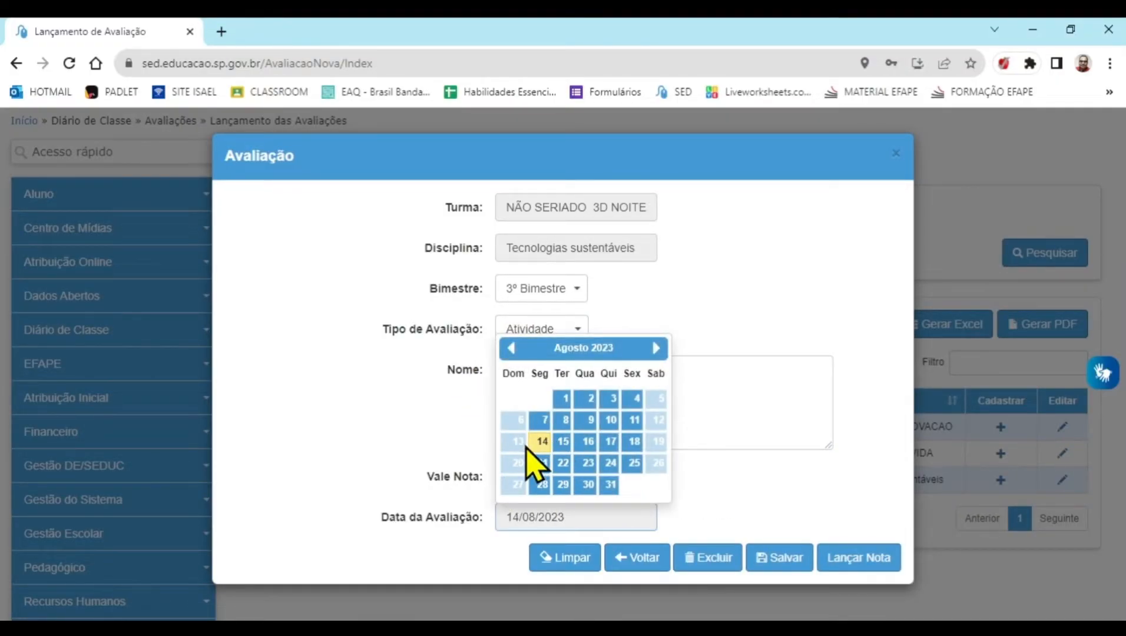
pyautogui.click(756, 478)
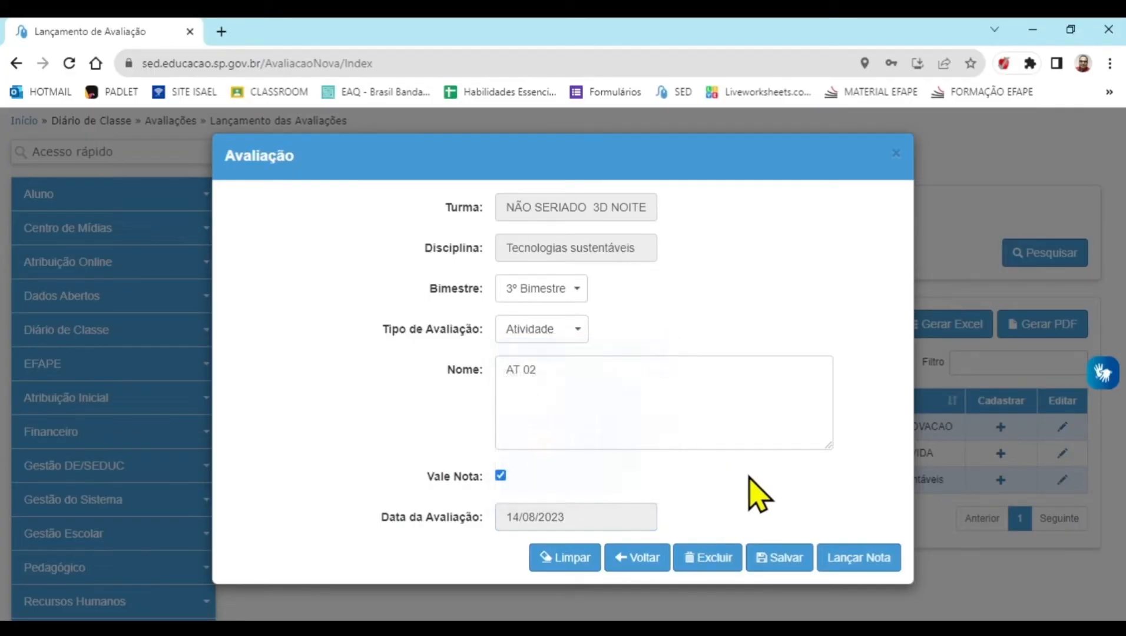
pyautogui.click(859, 557)
# Enter AT 02 grades 8, 10, 10, 10, 10, 8, 5 and 10 for the first eight students
pyautogui.scroll(-5, 848, 489)
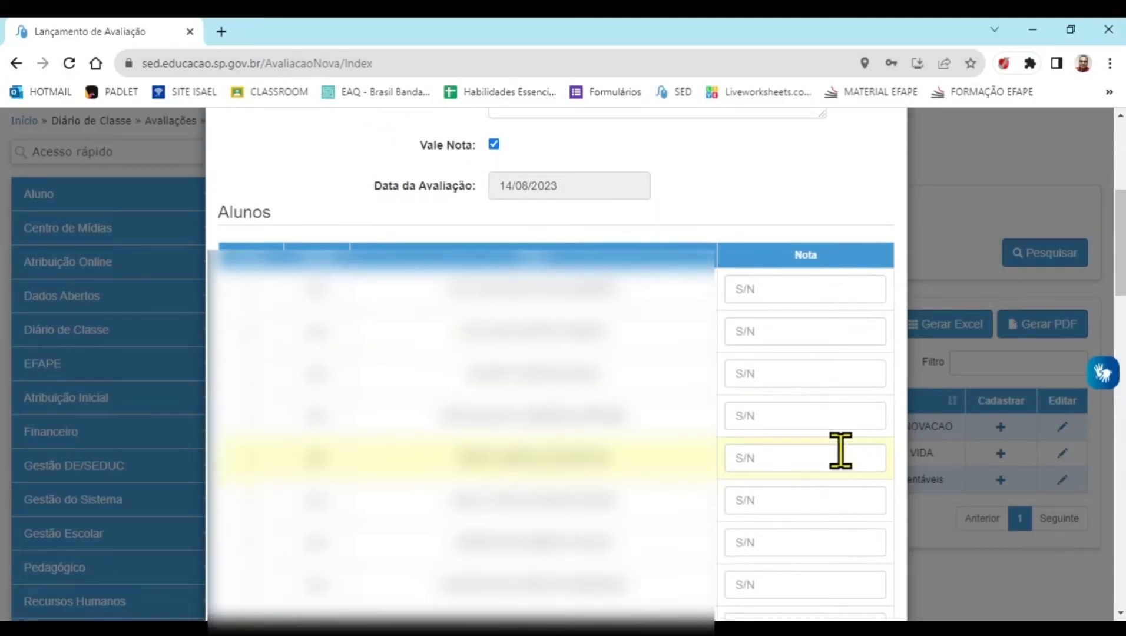
pyautogui.click(798, 291)
pyautogui.press('Tab')
pyautogui.write('10')
pyautogui.press('Tab')
pyautogui.write('10')
pyautogui.press('Tab')
pyautogui.write('8')
pyautogui.write('5')
pyautogui.press('Tab')
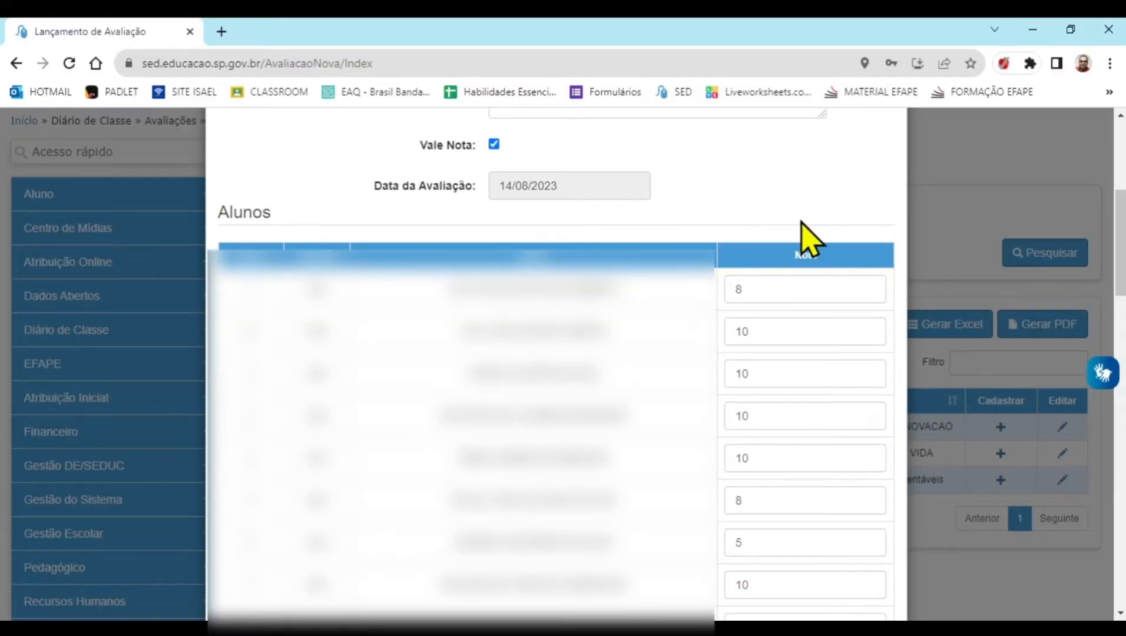
pyautogui.scroll(-15, 804, 235)
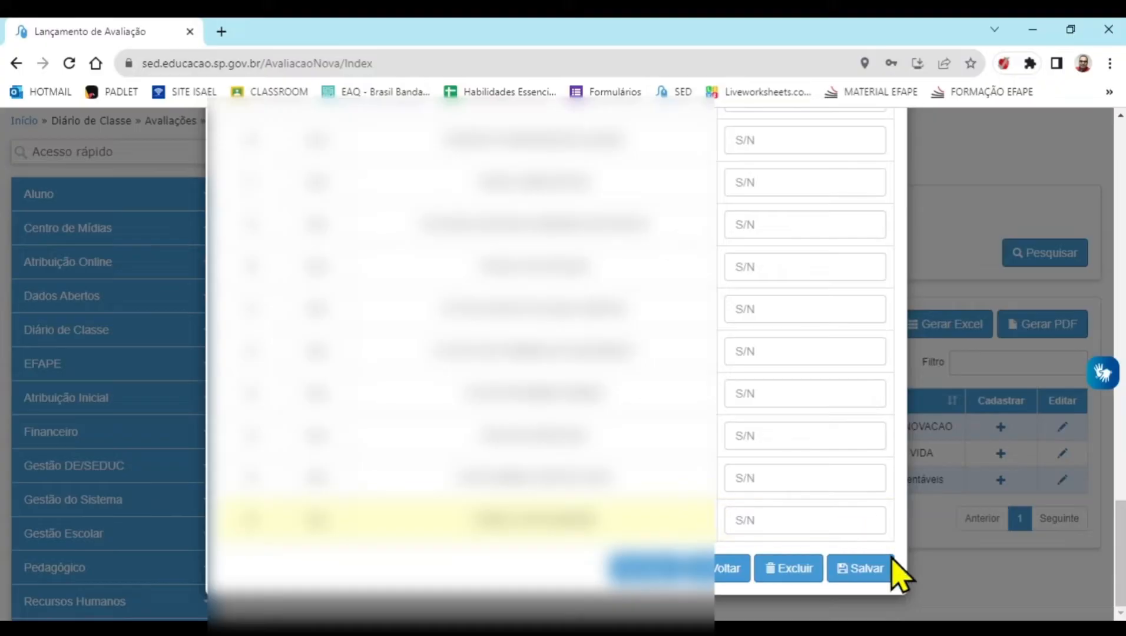
# Save the AT 02 grades, confirm the registration, and dismiss the completion notice
pyautogui.click(863, 572)
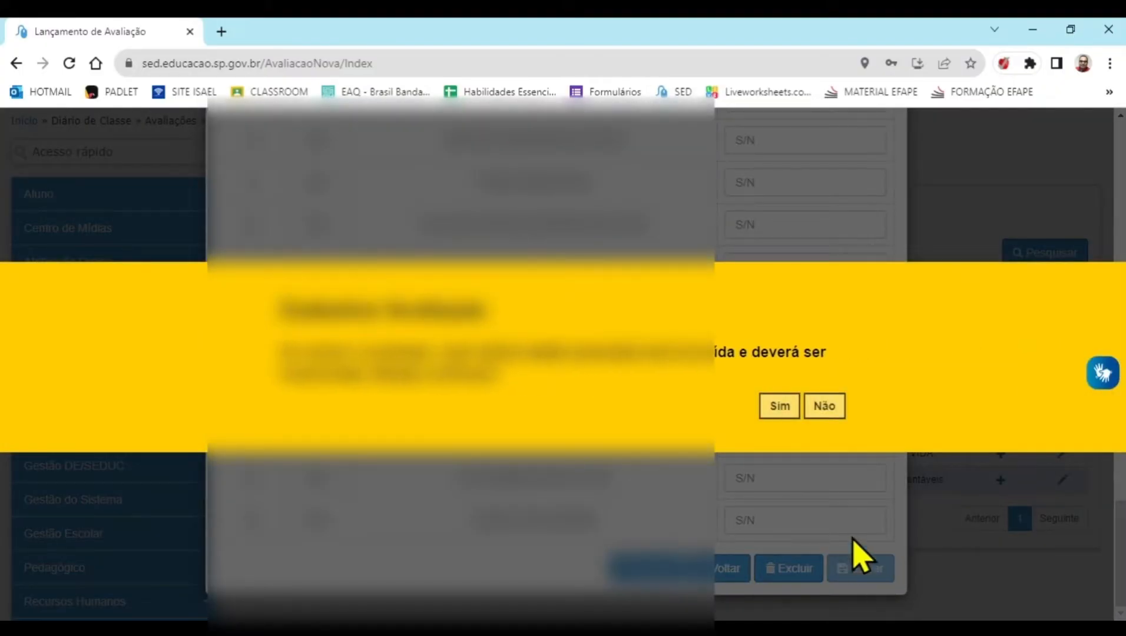
pyautogui.click(781, 406)
pyautogui.click(822, 386)
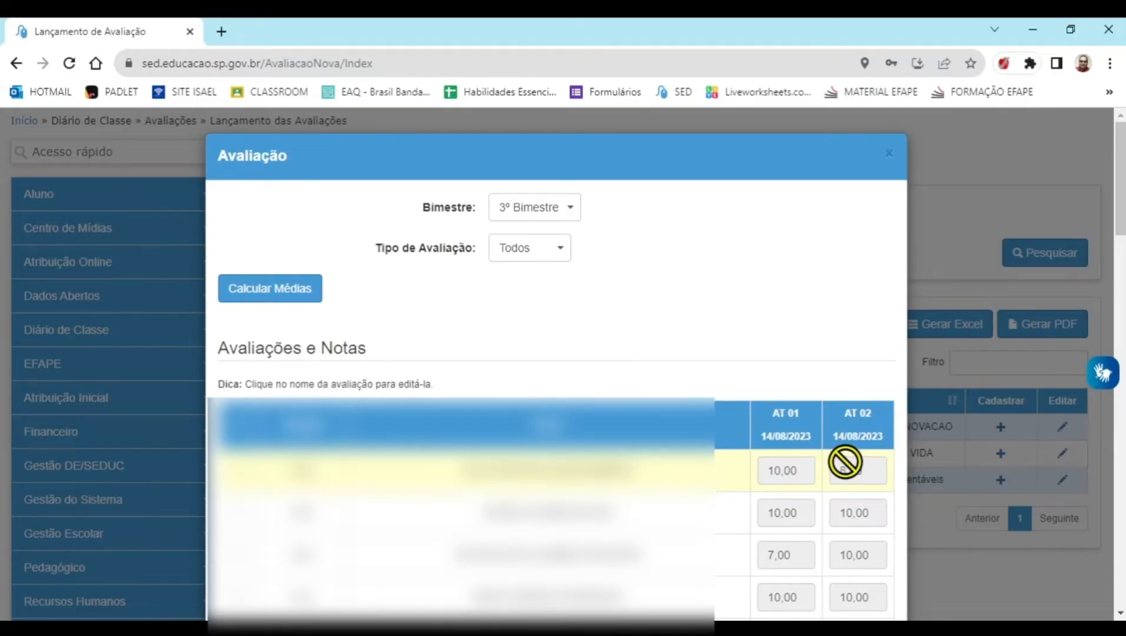
# Calculate the 3D NOITE averages for the 3º Bimestre with the Aritmética method
pyautogui.click(269, 294)
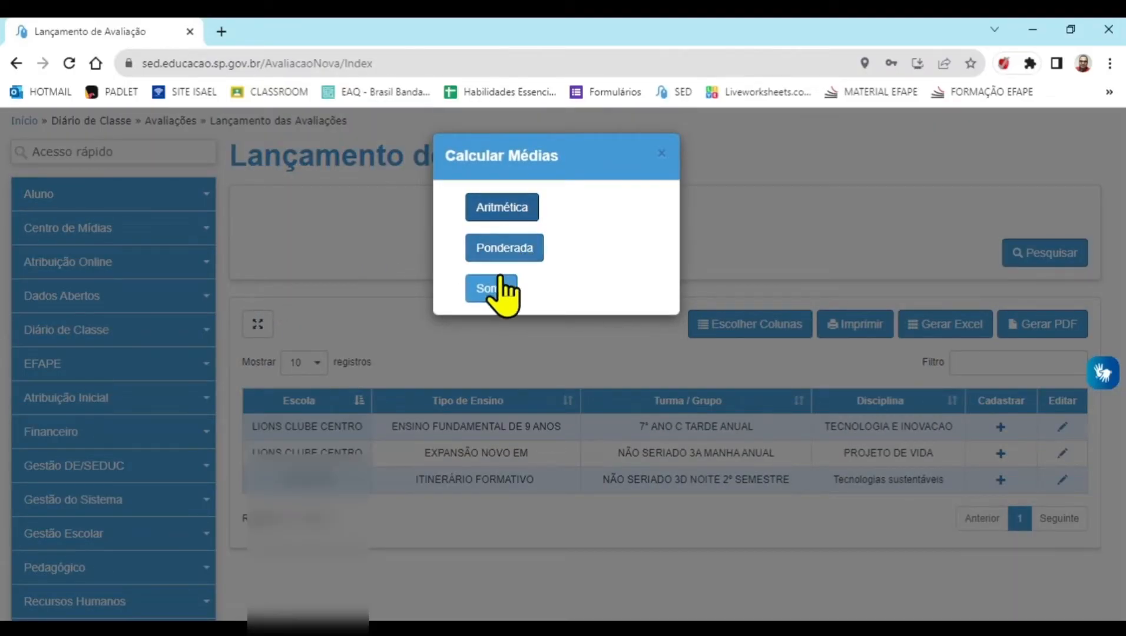
pyautogui.click(516, 214)
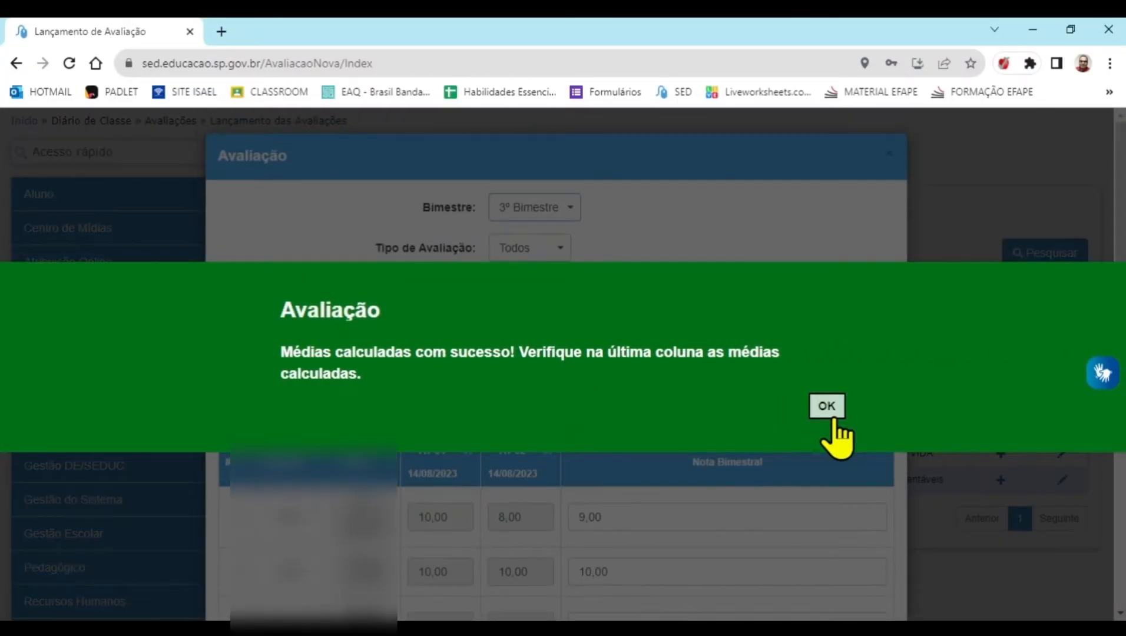
pyautogui.click(829, 413)
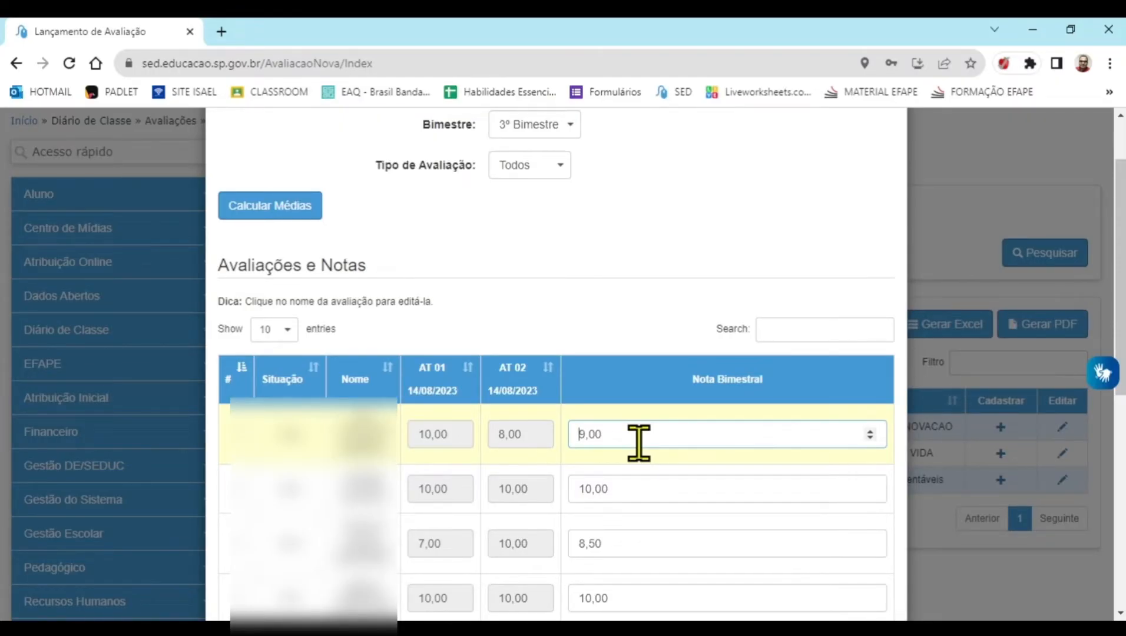
# Override the Nota Bimestral with 10 for the first student, 9 for the third and 10 for the fifth
pyautogui.moveTo(638, 441); pyautogui.dragTo(562, 463)
pyautogui.scroll(-1, 760, 488)
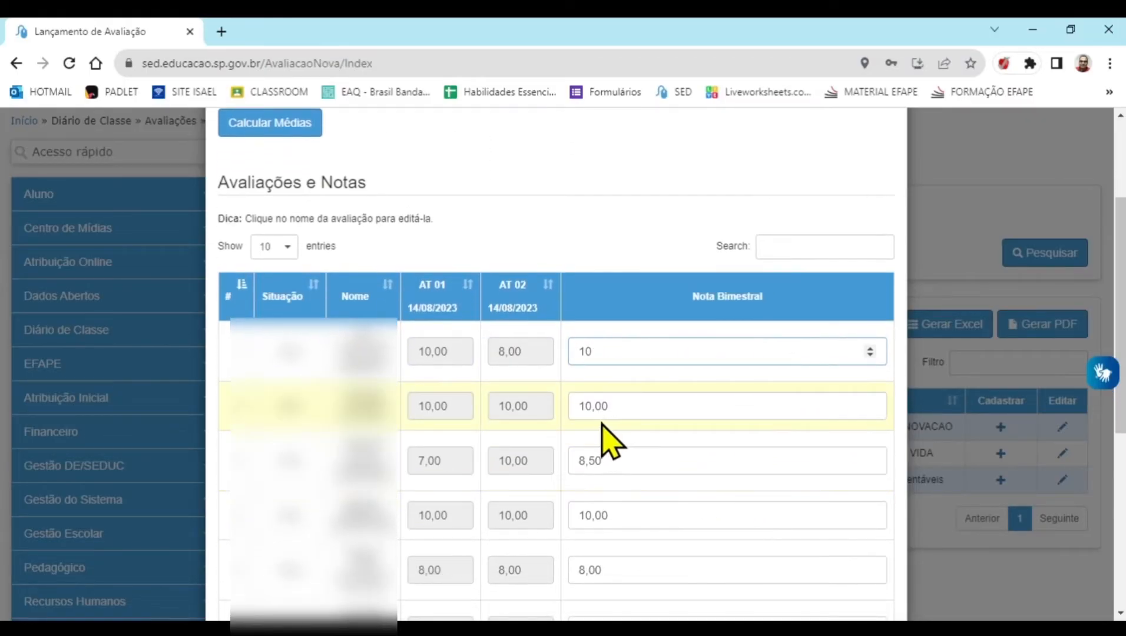
pyautogui.click(613, 458)
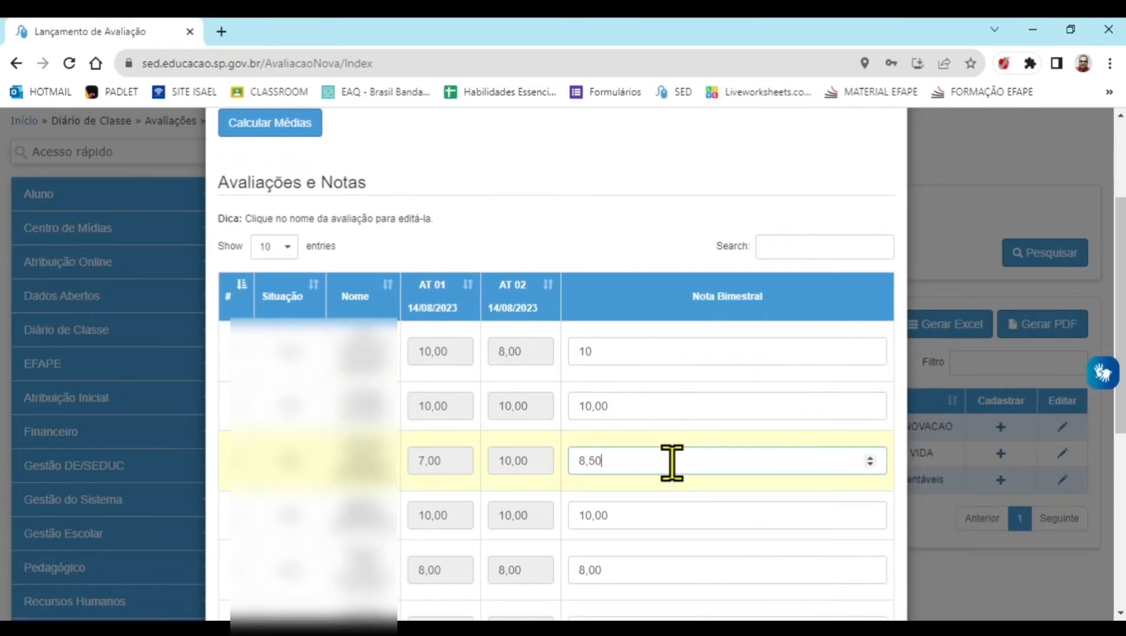
pyautogui.write('9')
pyautogui.click(639, 521)
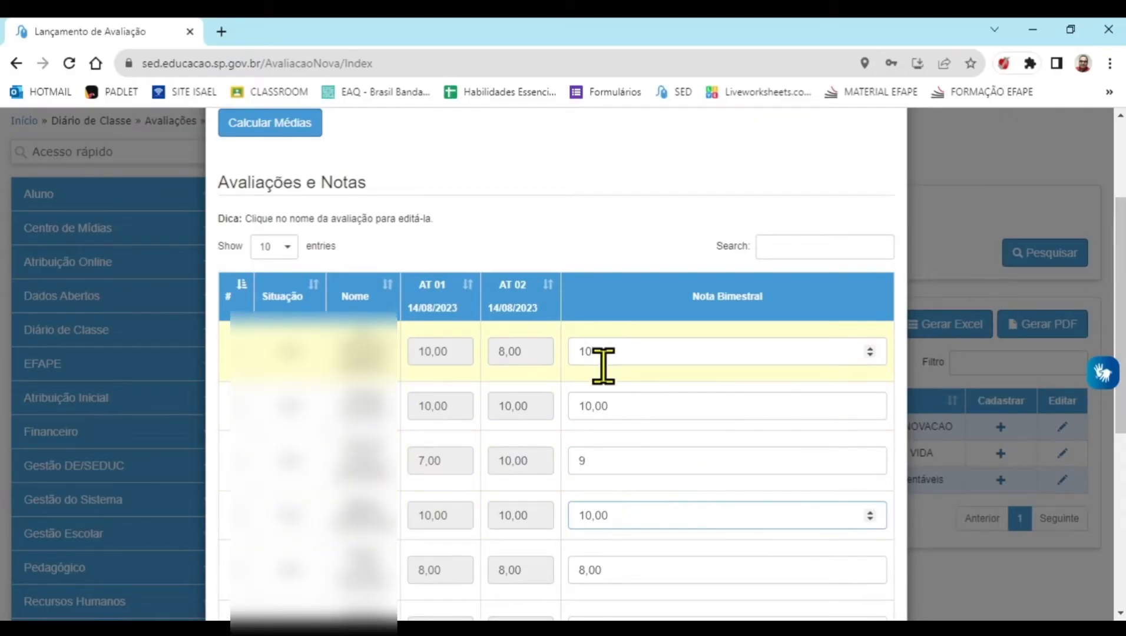
pyautogui.scroll(-1, 604, 383)
pyautogui.click(620, 484)
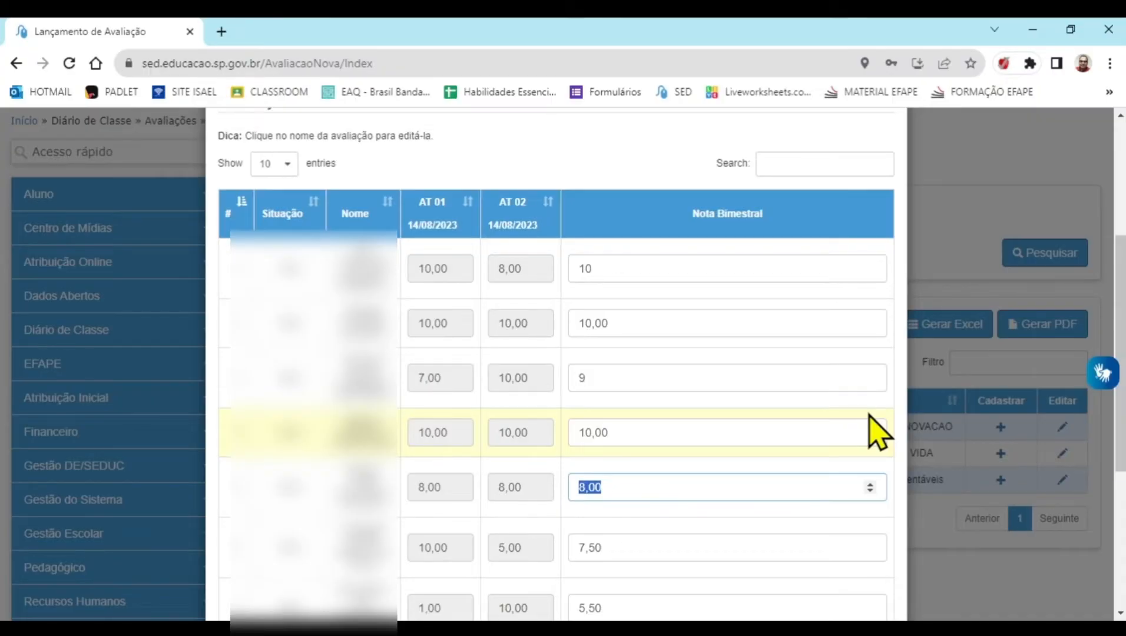
pyautogui.click(727, 548)
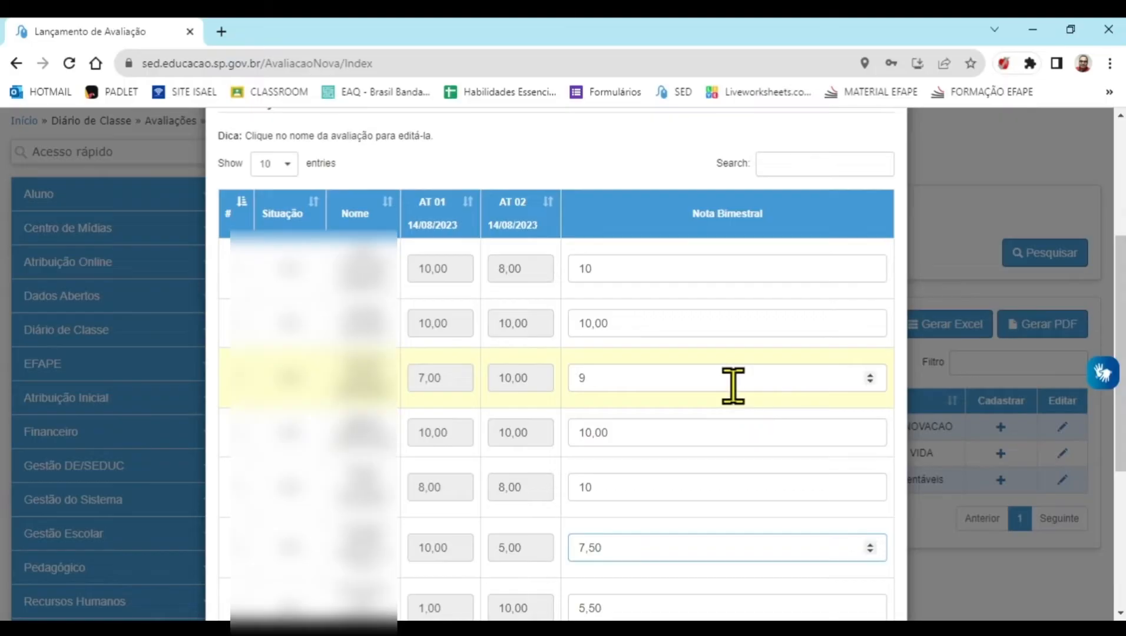
# Save the bimestral averages, dismiss the notice, and close the Avaliação window
pyautogui.scroll(-5, 731, 400)
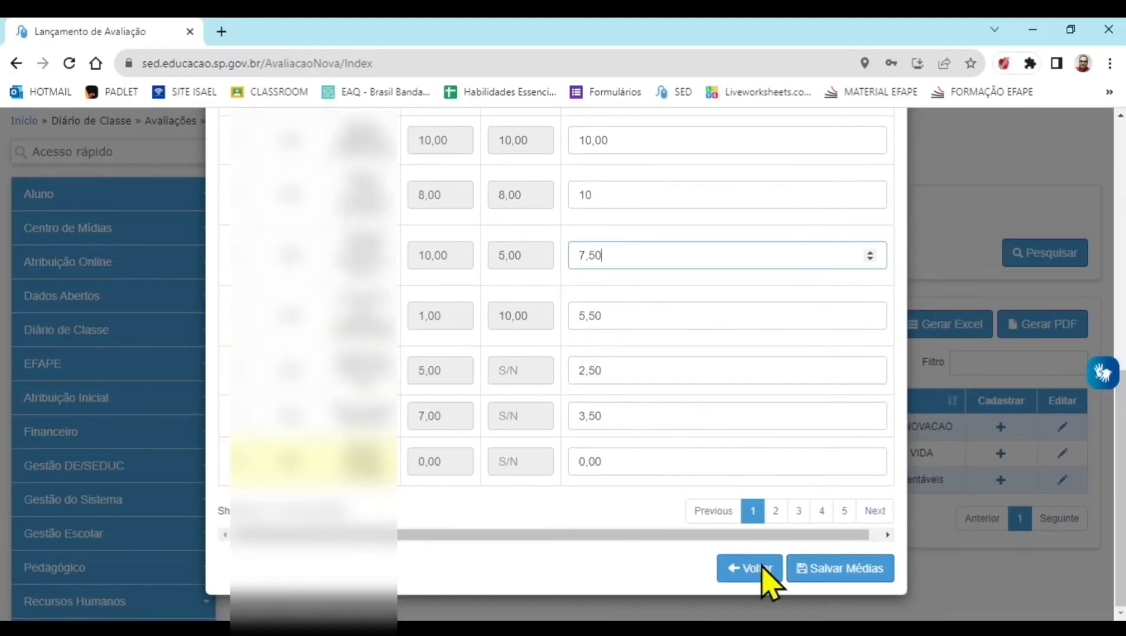
pyautogui.click(854, 583)
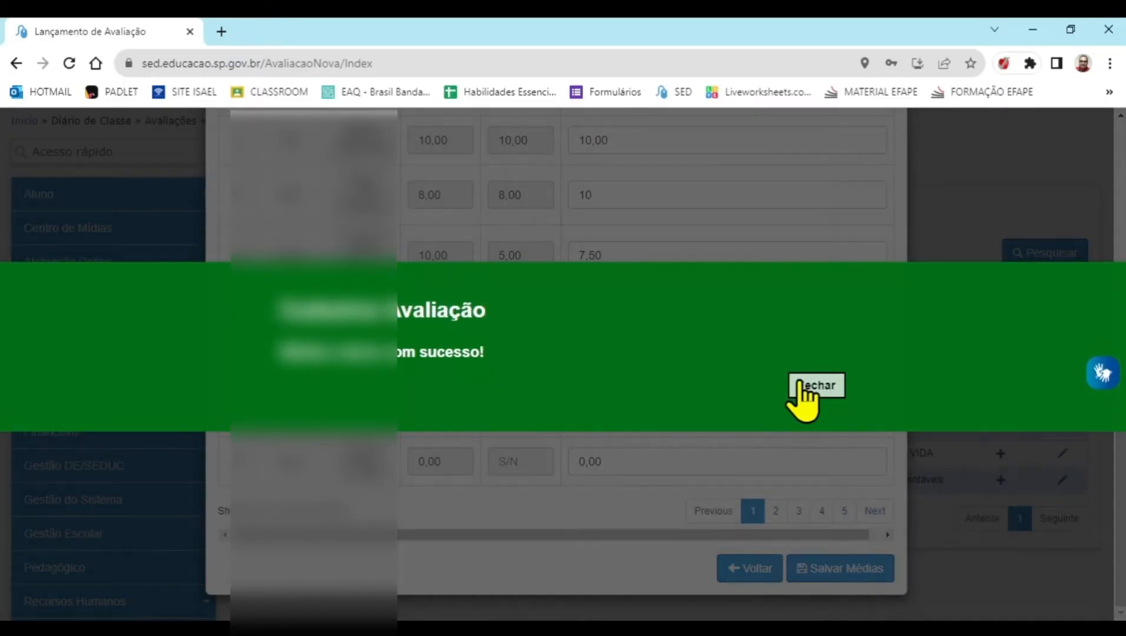
pyautogui.click(800, 385)
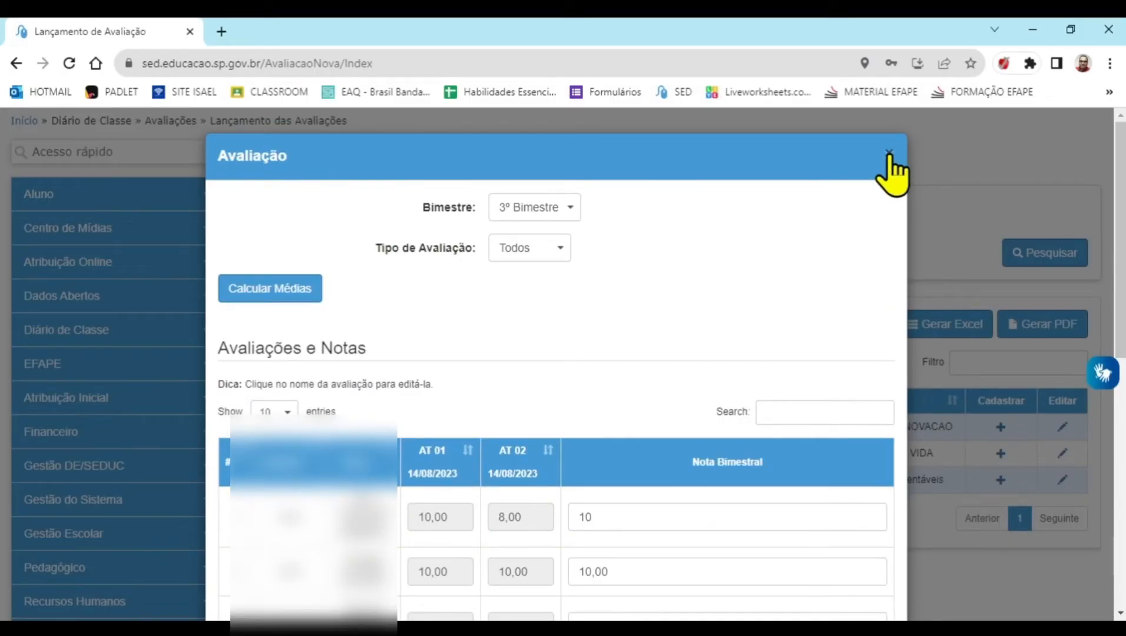
pyautogui.click(889, 154)
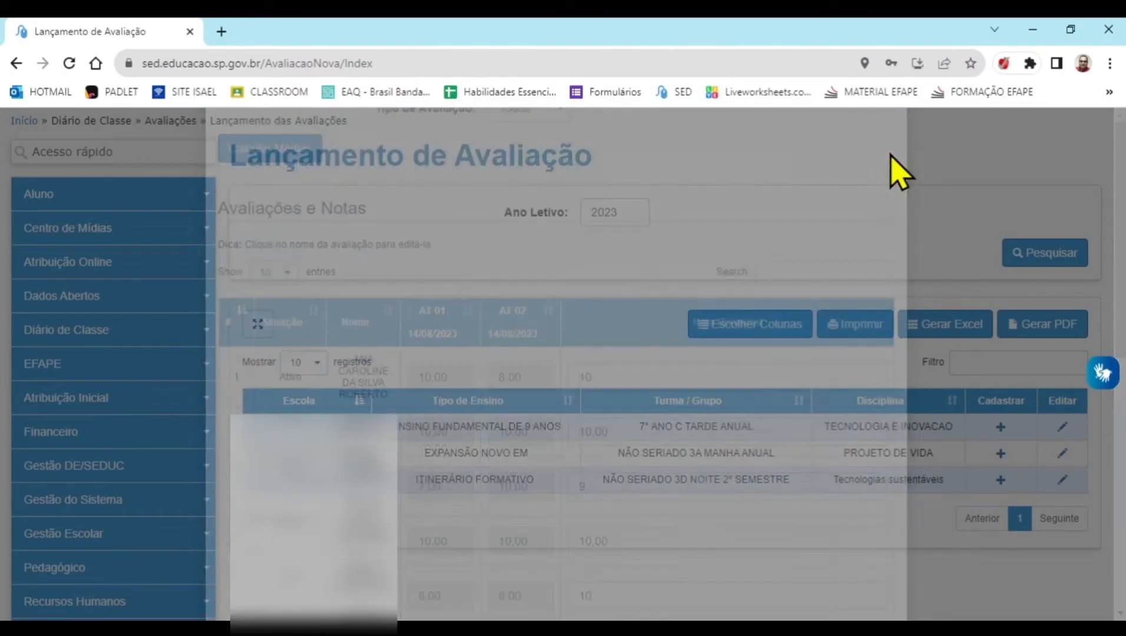